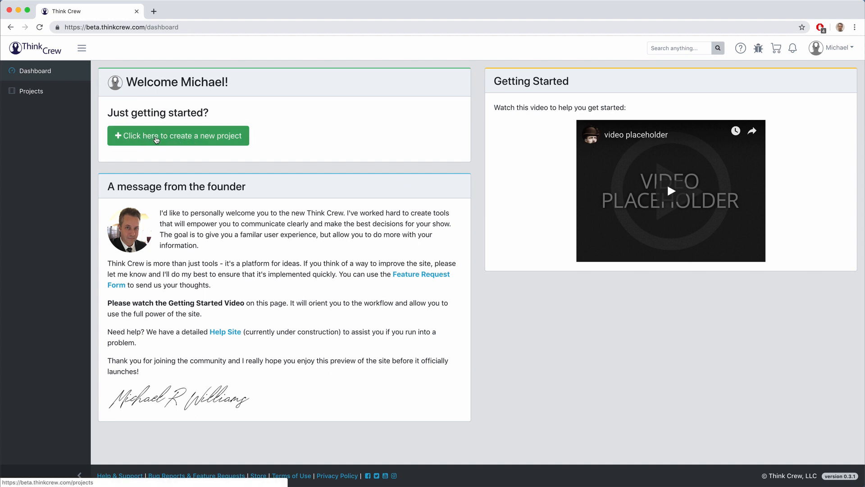
# Step: From the Dashboard, create a new project named 'My First Project'
pyautogui.click(50, 95)
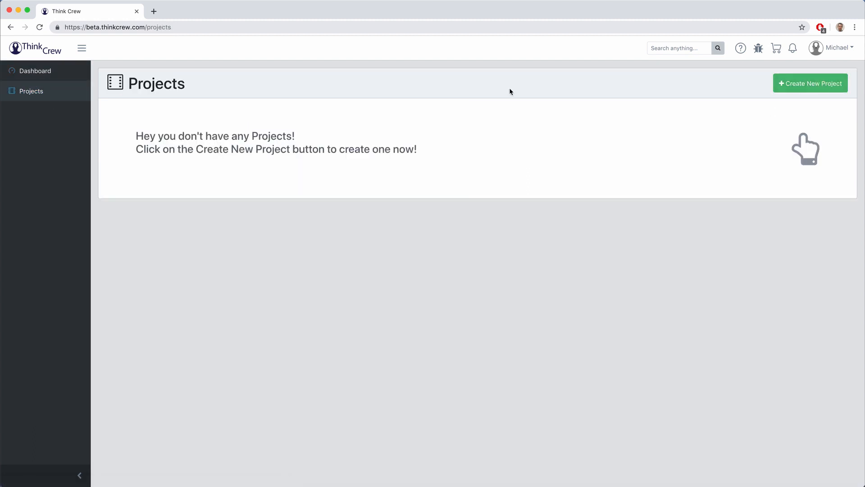
pyautogui.click(47, 76)
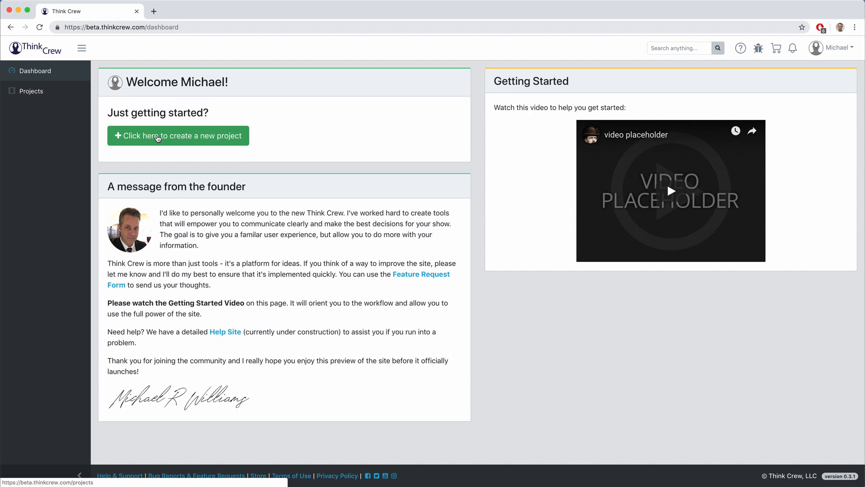
pyautogui.click(158, 138)
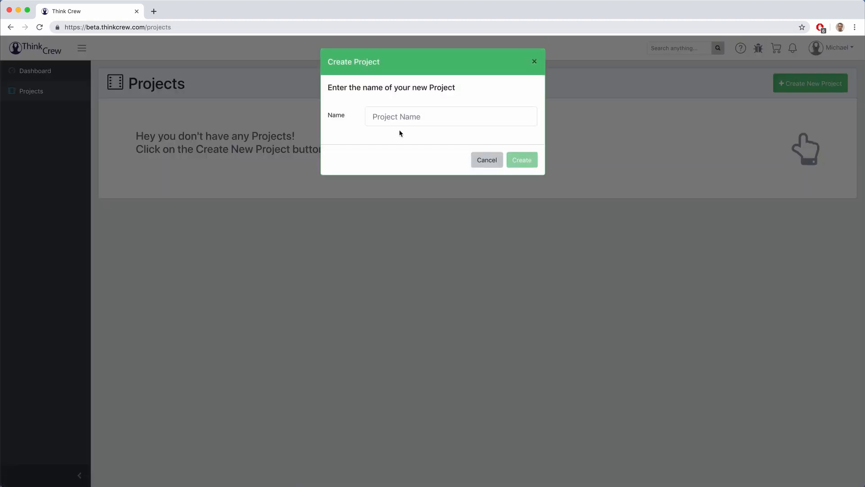
pyautogui.click(404, 116)
pyautogui.write('My')
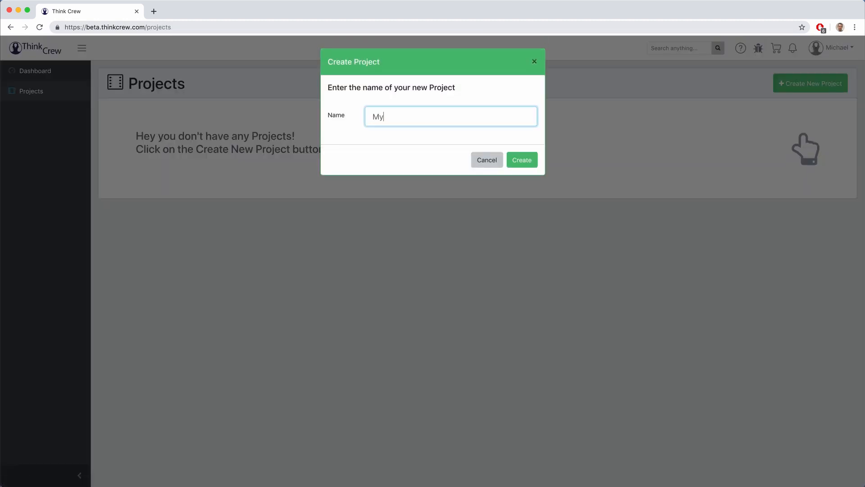
pyautogui.write(' First Project')
pyautogui.press('Return')
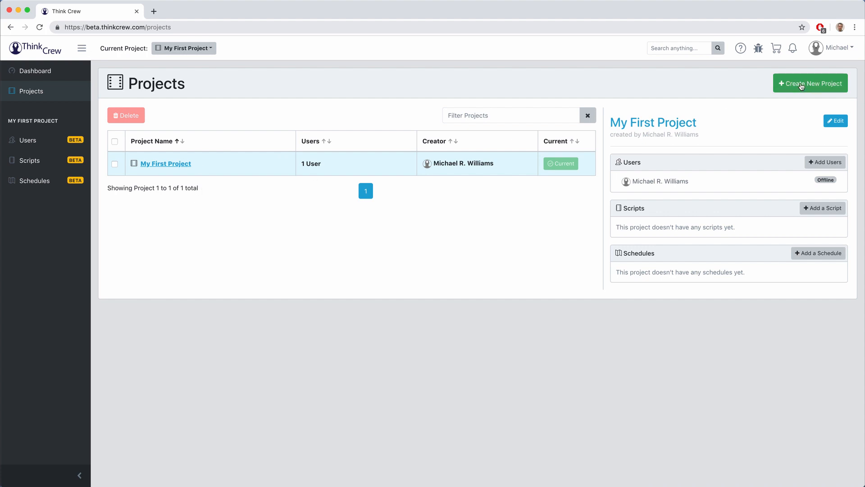
# Step: Create two more projects, 'Casablanca' and then 'Gone With the Wind'
pyautogui.click(801, 85)
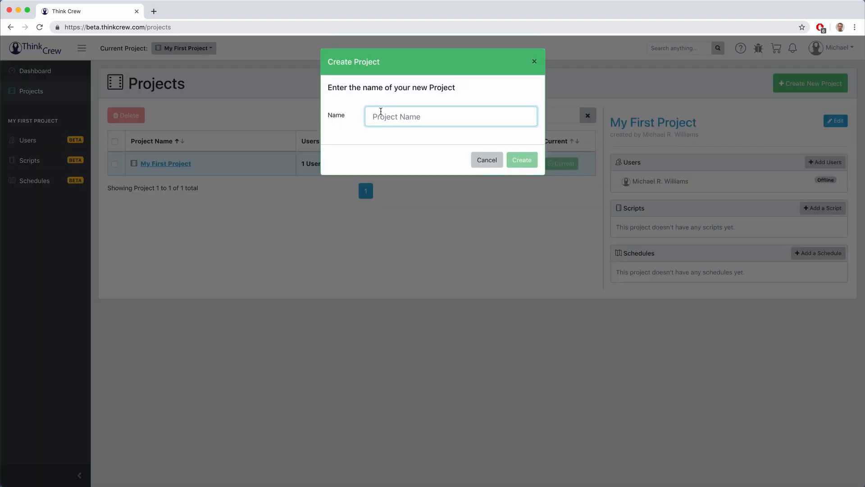
pyautogui.write('Casablanca')
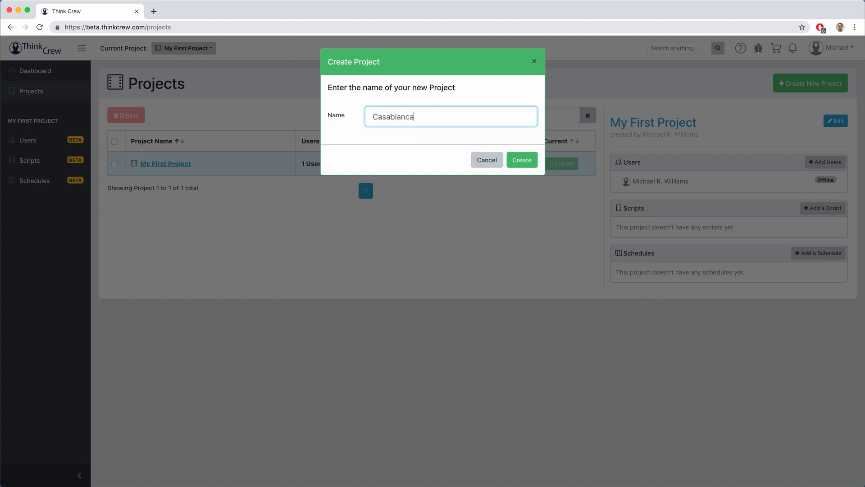
pyautogui.press('Return')
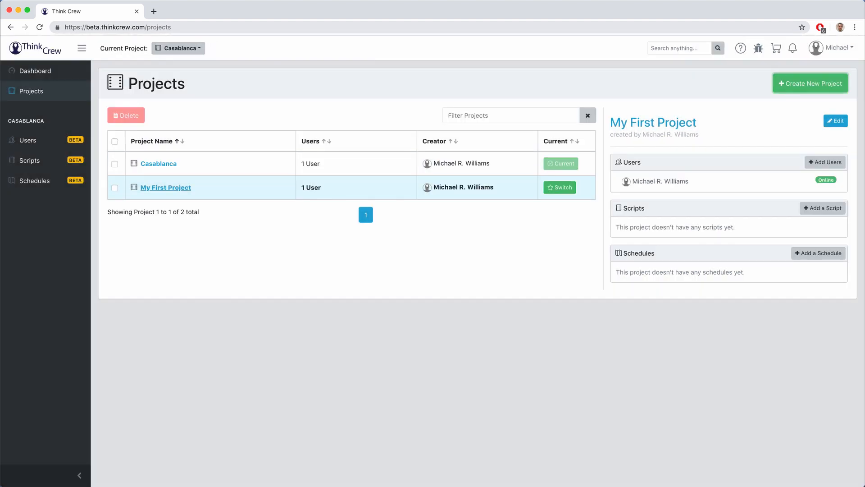
pyautogui.click(809, 89)
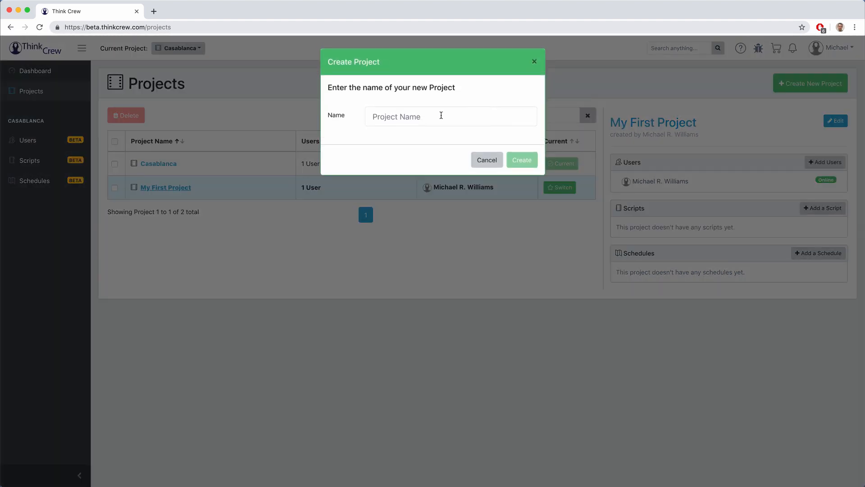
pyautogui.click(440, 114)
pyautogui.write('Gone With t')
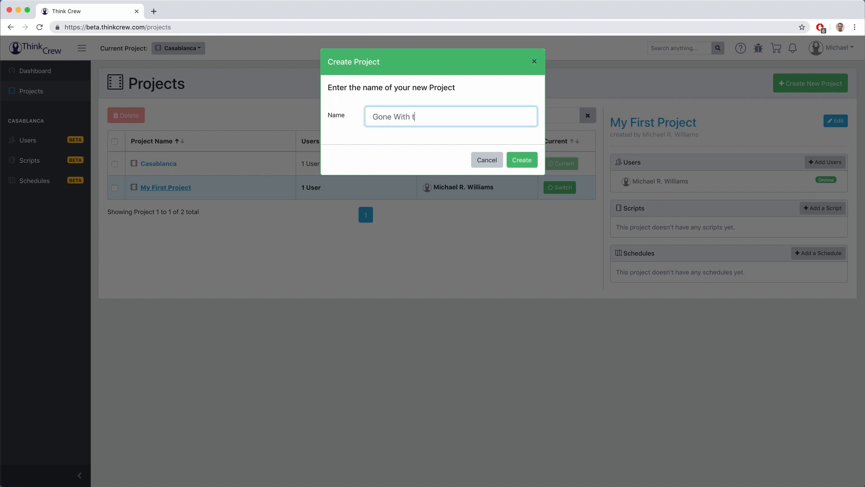
pyautogui.write('he Wind')
pyautogui.press('Return')
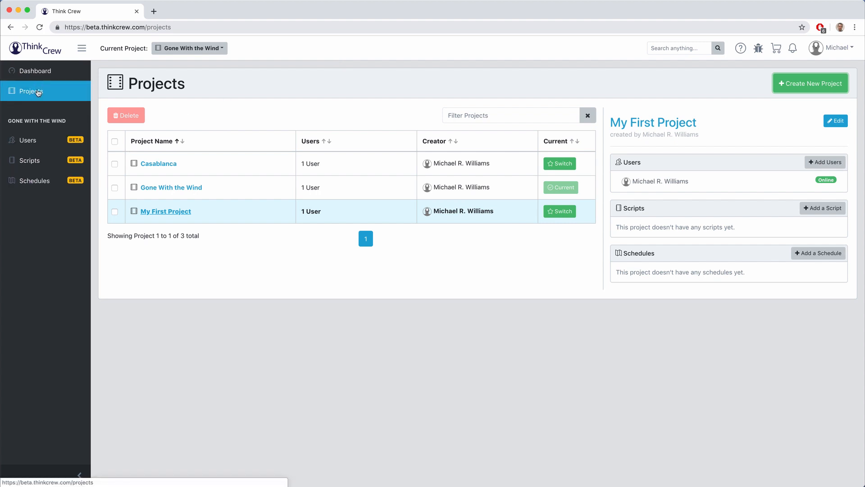
pyautogui.click(33, 141)
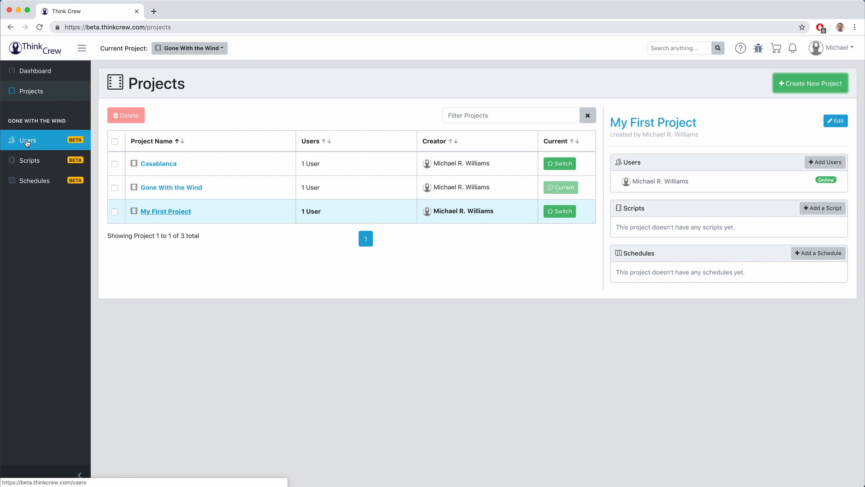
pyautogui.click(26, 162)
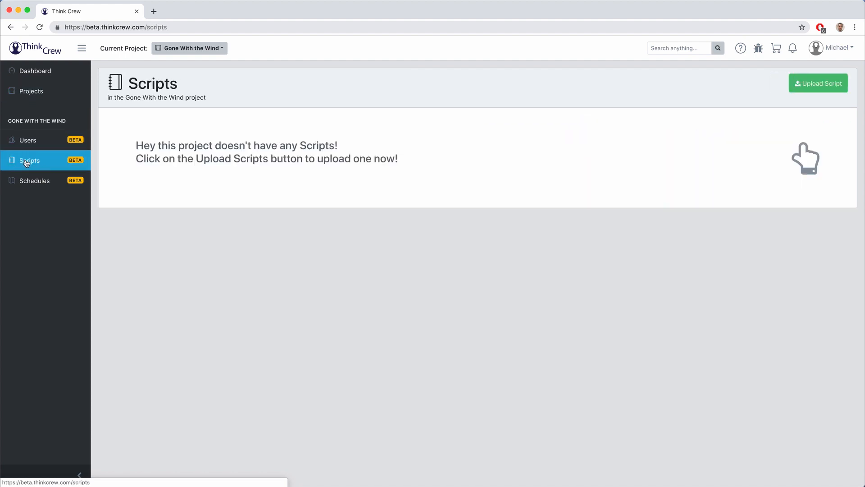
pyautogui.click(29, 181)
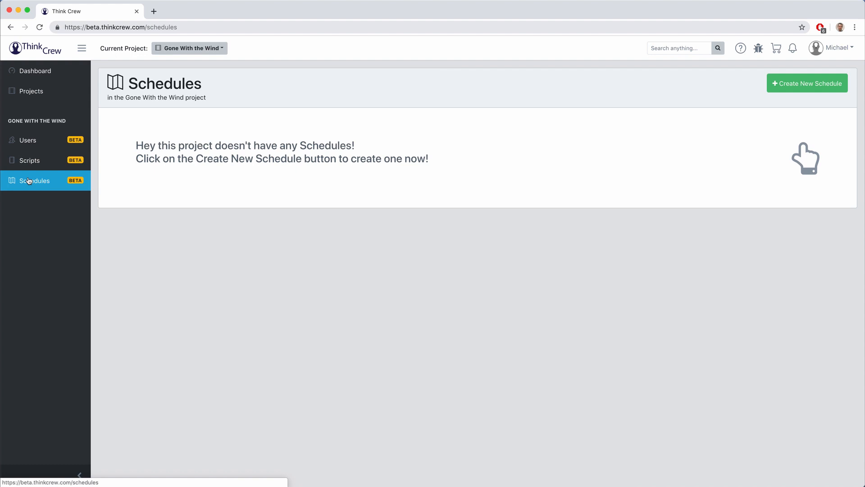
pyautogui.click(36, 93)
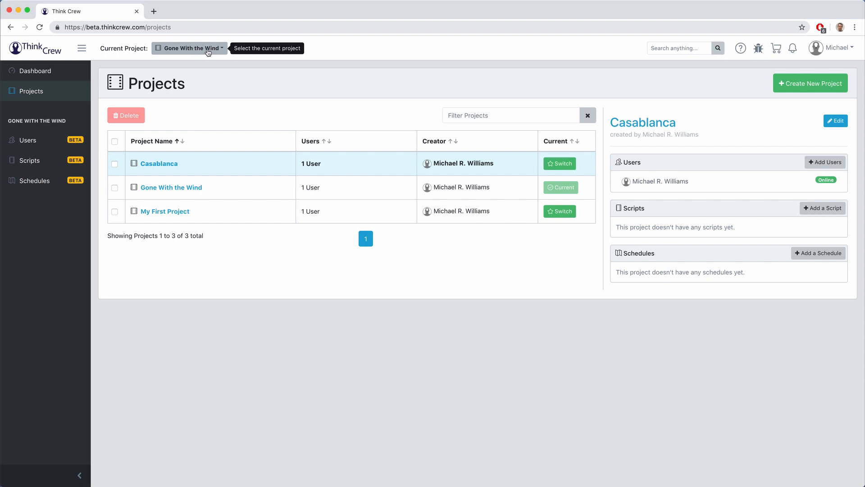
pyautogui.click(208, 51)
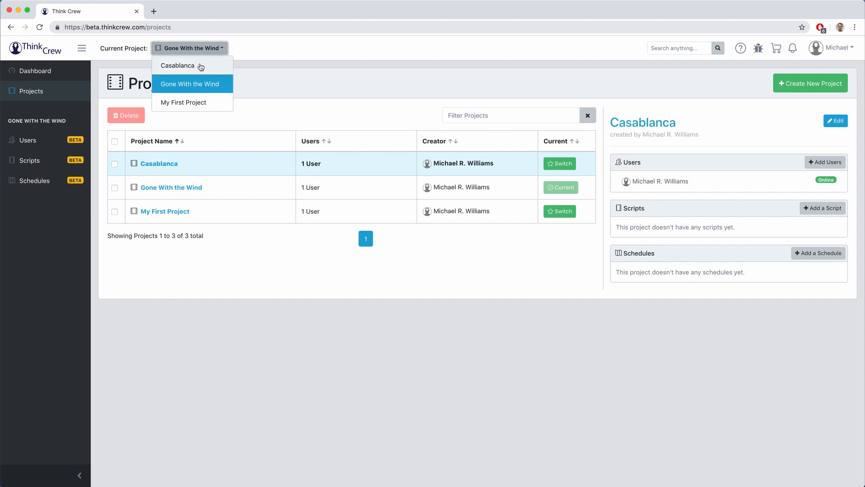
pyautogui.click(254, 72)
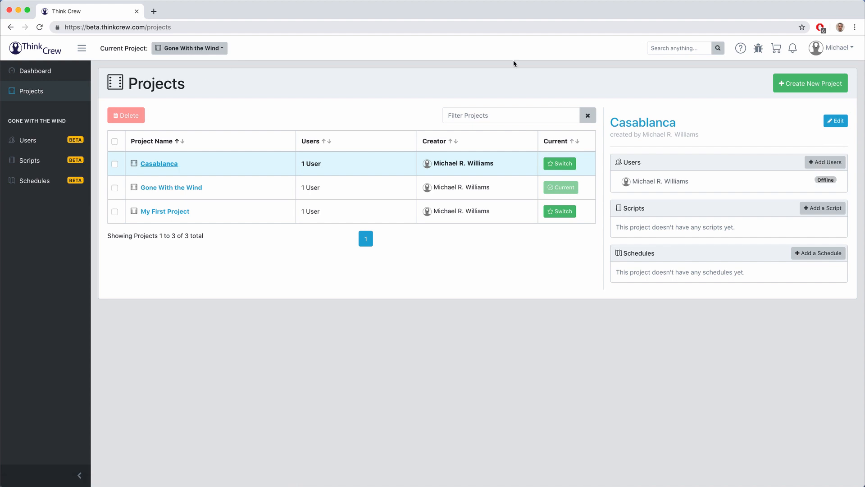
pyautogui.click(685, 50)
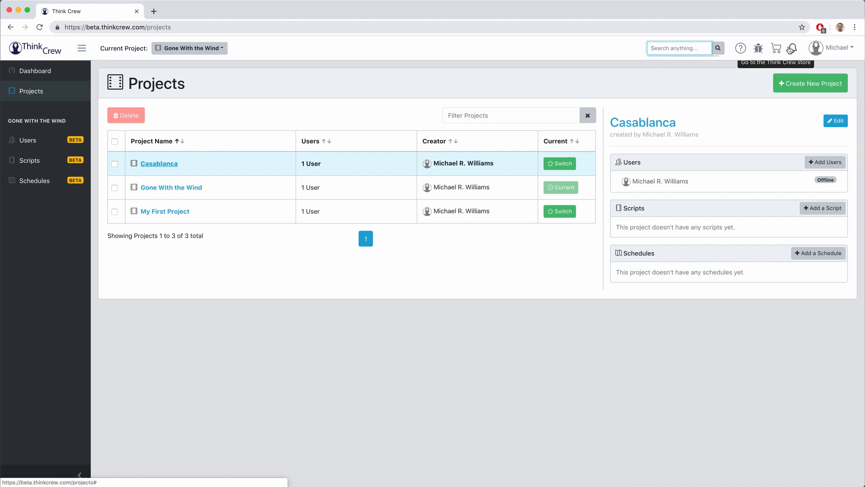
pyautogui.click(793, 48)
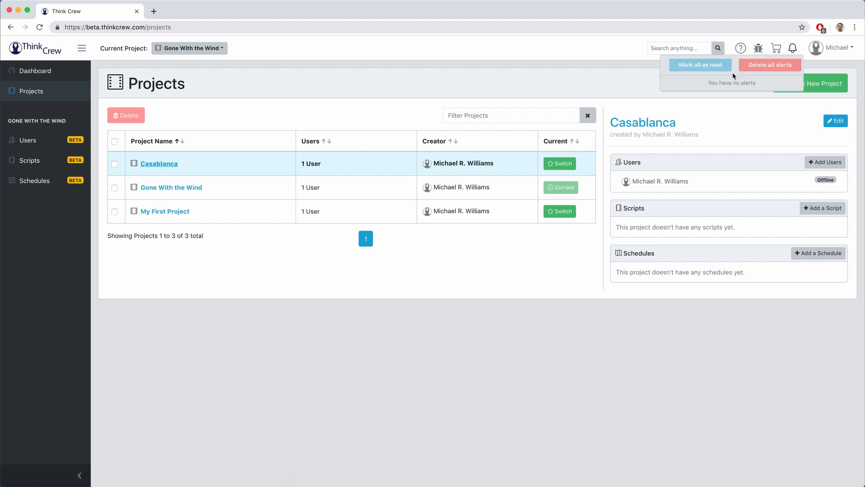
pyautogui.click(833, 46)
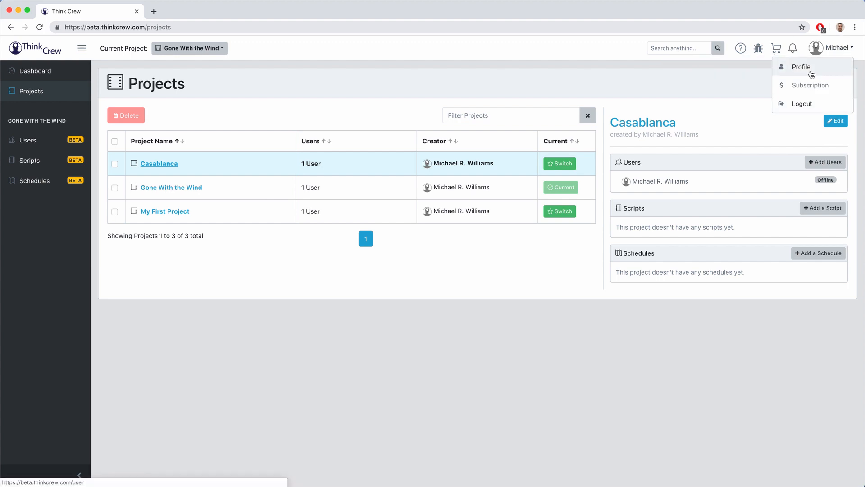
pyautogui.click(807, 68)
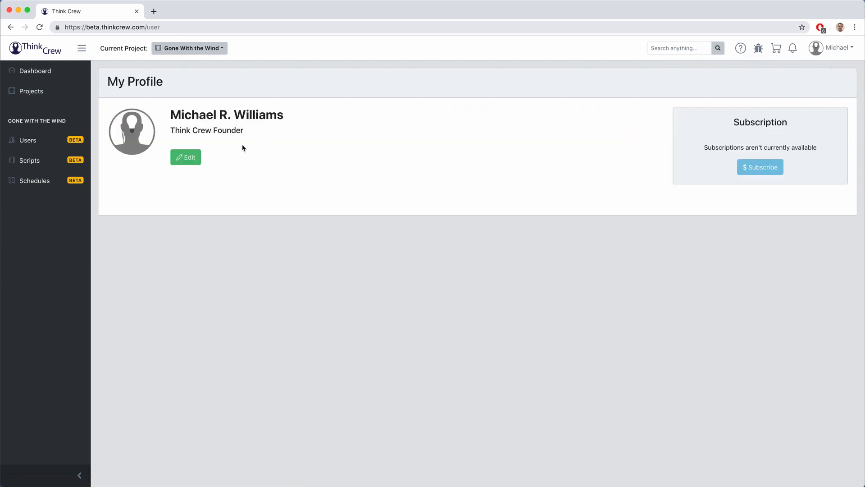
pyautogui.click(178, 157)
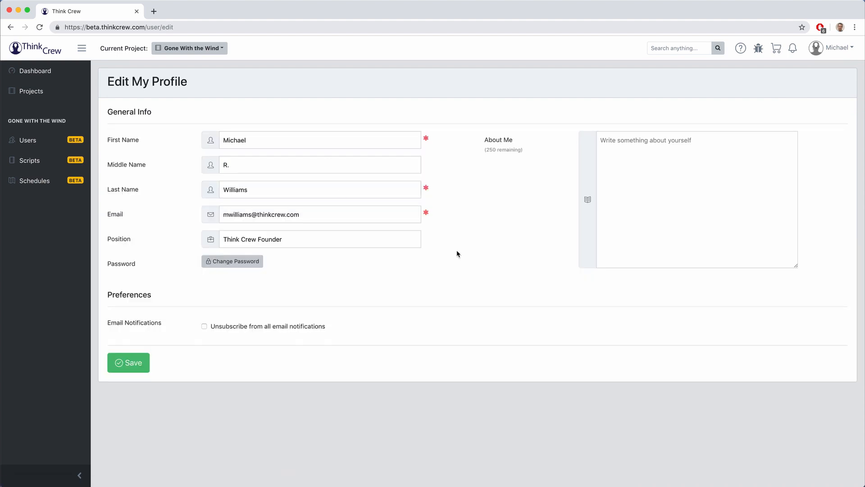
pyautogui.click(613, 166)
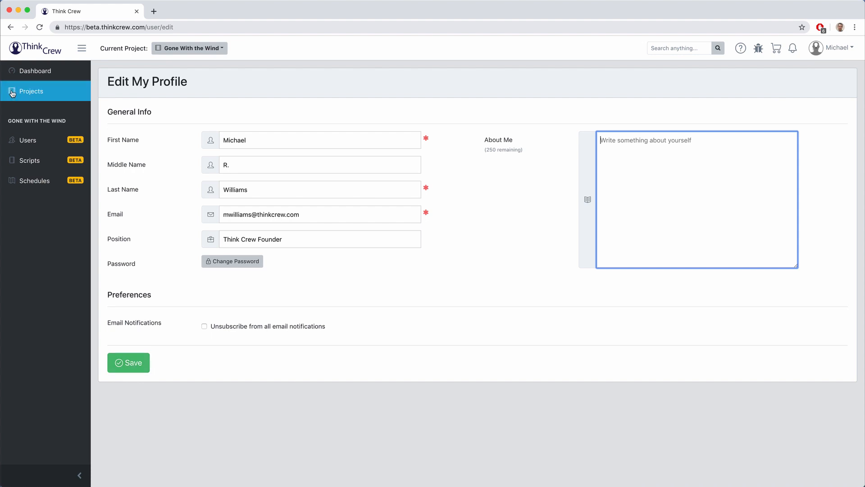
pyautogui.click(28, 92)
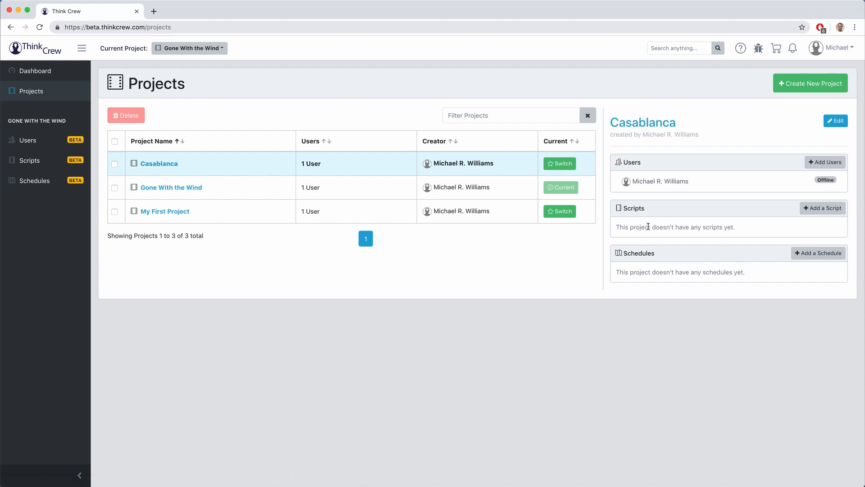
# Step: Select all three existing projects and delete them
pyautogui.click(845, 121)
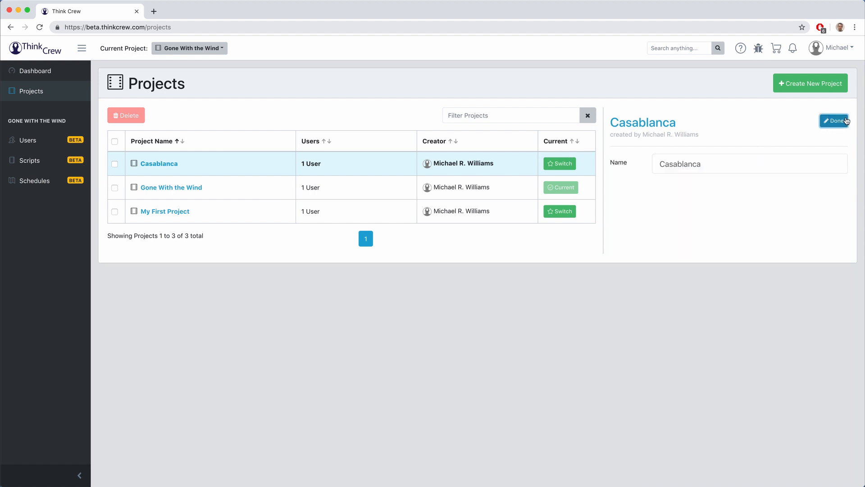
pyautogui.click(845, 121)
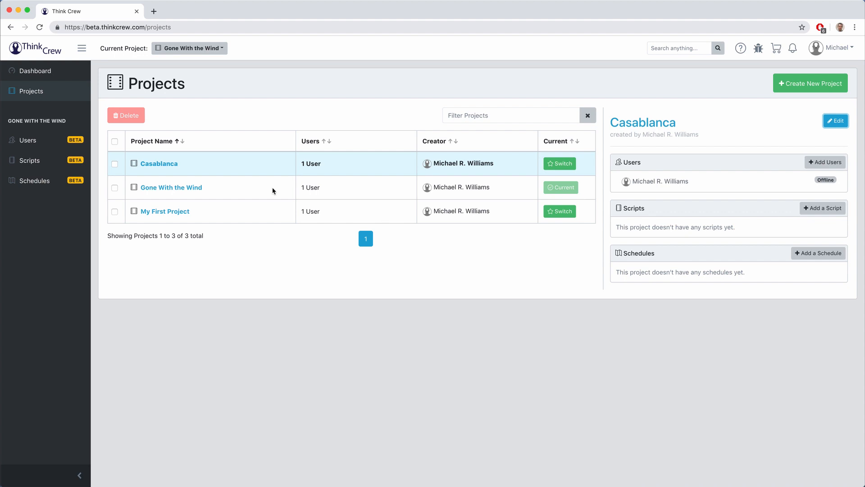
pyautogui.click(115, 141)
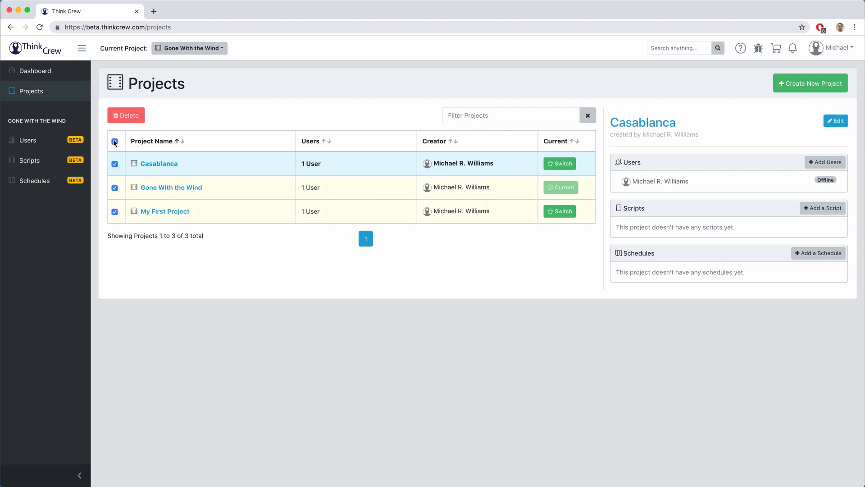
pyautogui.click(123, 115)
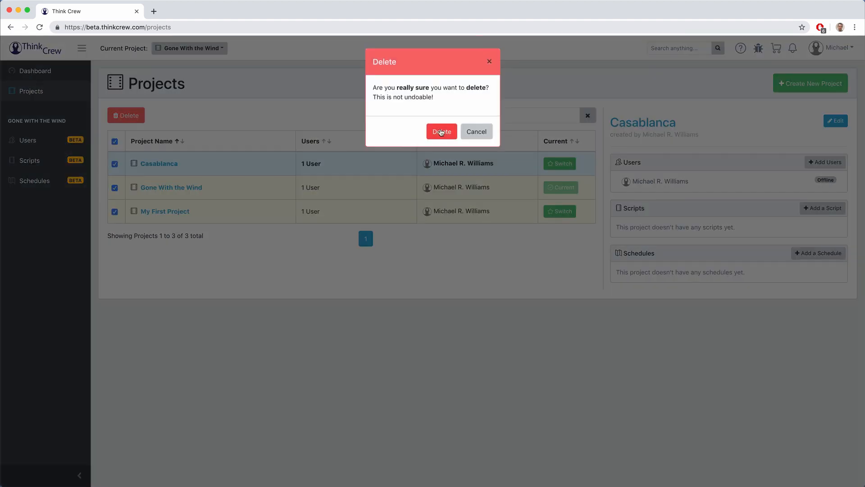
pyautogui.click(439, 130)
# Step: Create a new project named 'It's A Wonderful Life'
pyautogui.click(792, 86)
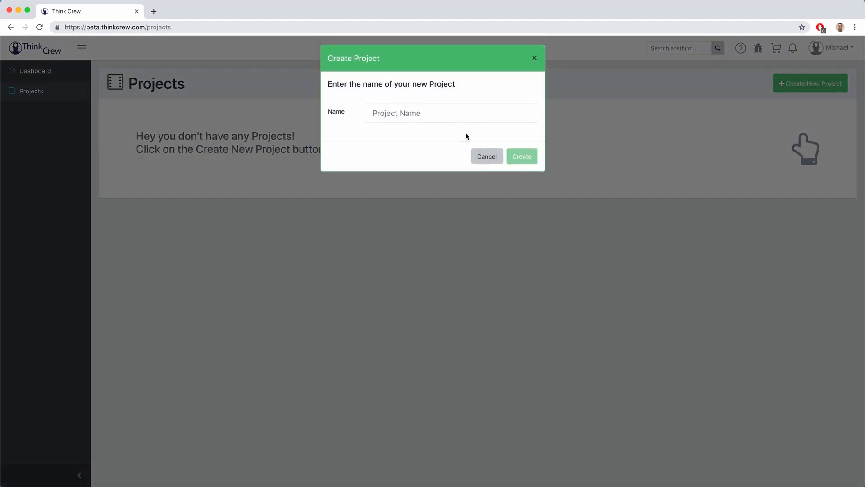
pyautogui.click(427, 116)
pyautogui.write('It')
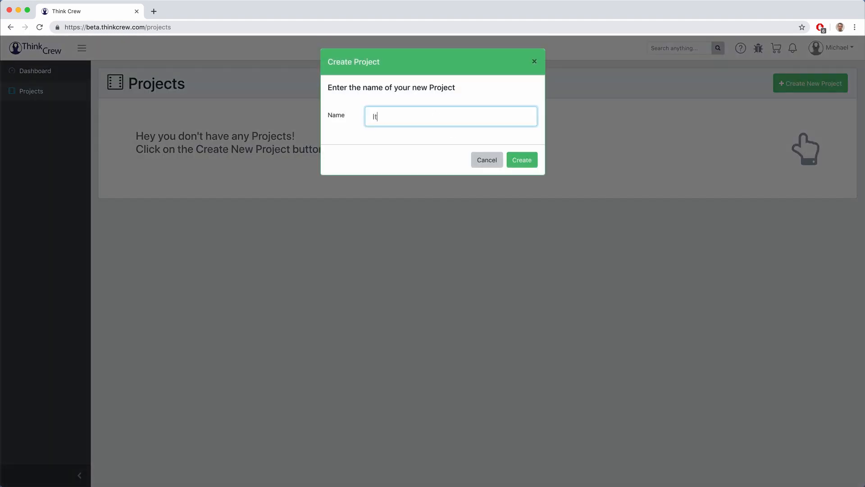
pyautogui.write("'s A Wonderful Life")
pyautogui.press('Return')
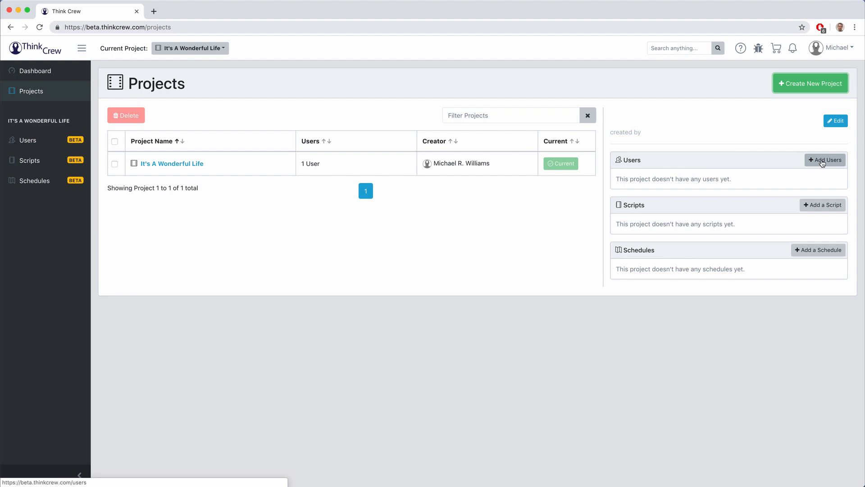
# Step: Open Invite Users for It's A Wonderful Life and enter the collaborator's e-mail address
pyautogui.click(42, 146)
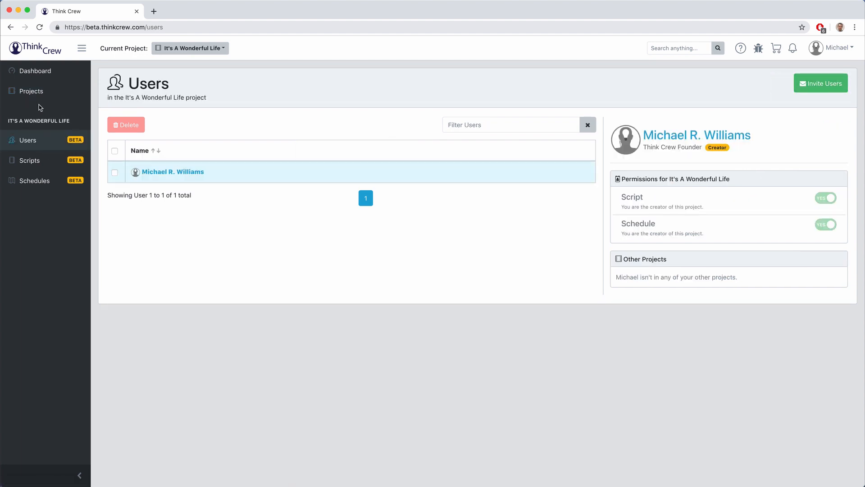
pyautogui.click(28, 91)
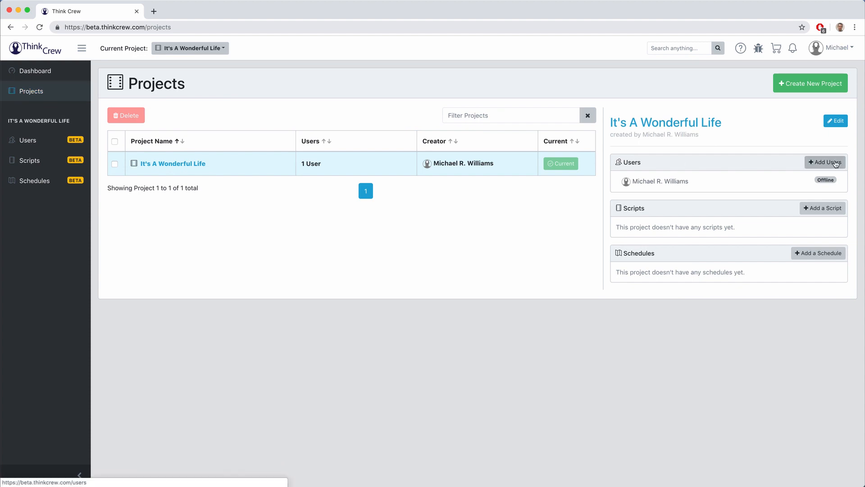
pyautogui.click(836, 163)
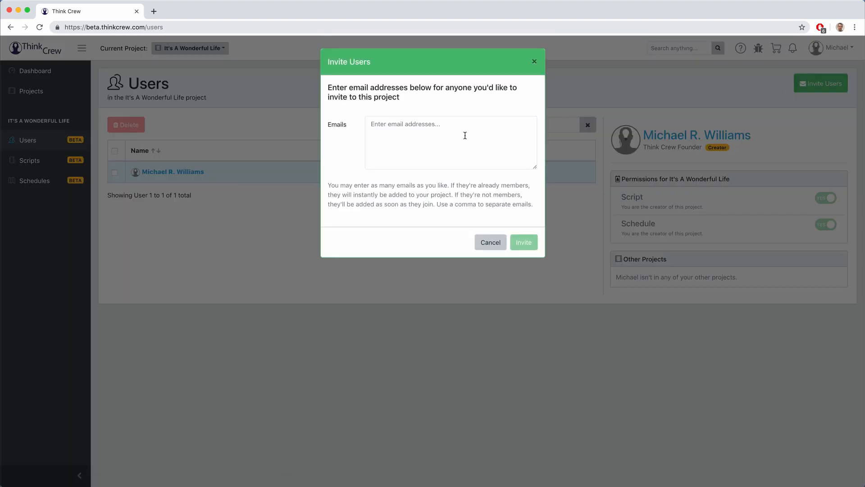
pyautogui.click(465, 135)
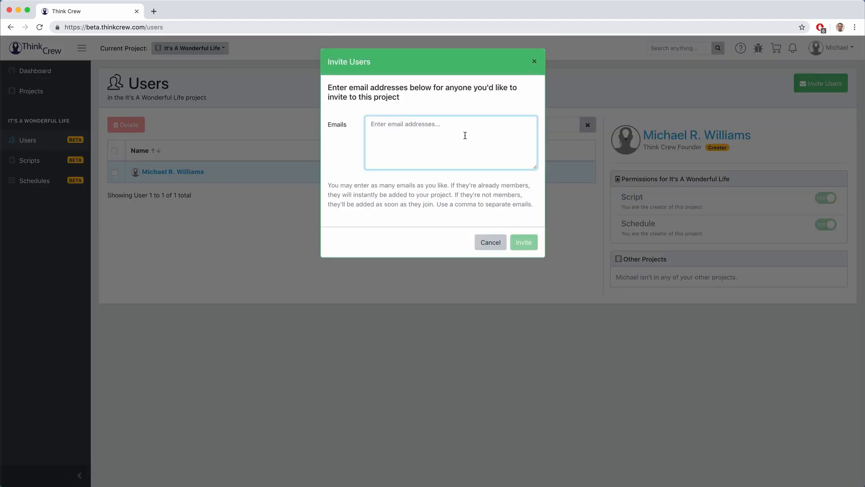
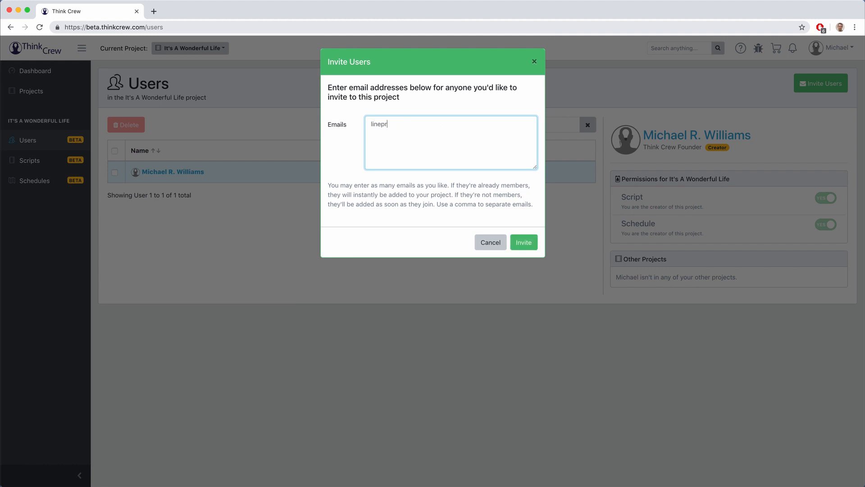
pyautogui.write('sldfj')
pyautogui.press('BackSpace')
pyautogui.press('BackSpace')
pyautogui.press('BackSpace')
pyautogui.press('BackSpace')
pyautogui.press('BackSpace')
# Step: Send the invitation, then view the new member's details and permissions
pyautogui.click(524, 243)
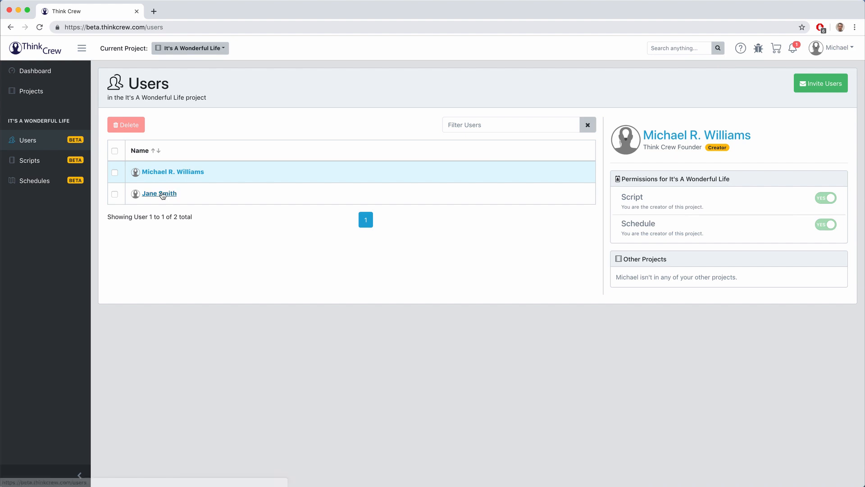
pyautogui.click(163, 194)
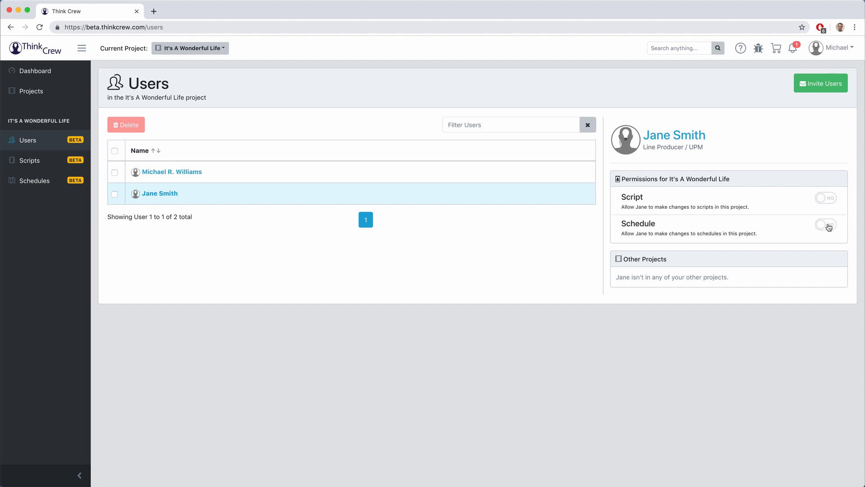
# Step: Leave the new member's schedule permission off and mark all notifications as read
pyautogui.click(825, 224)
pyautogui.click(824, 226)
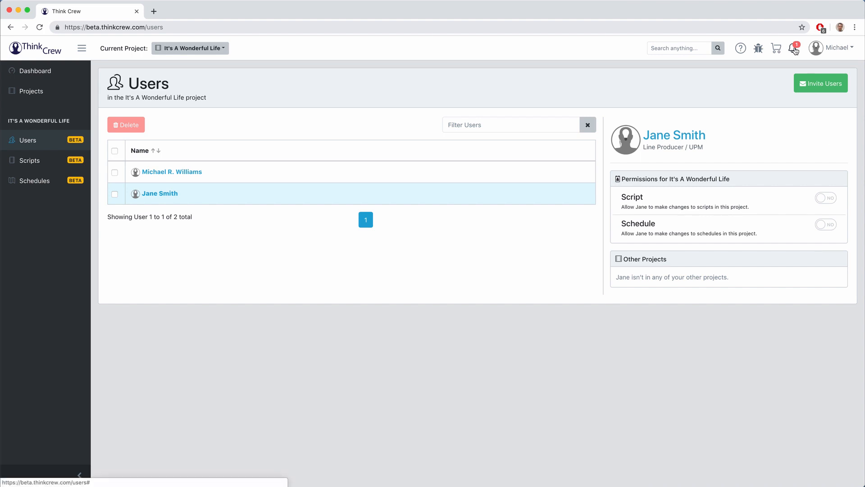
pyautogui.click(794, 49)
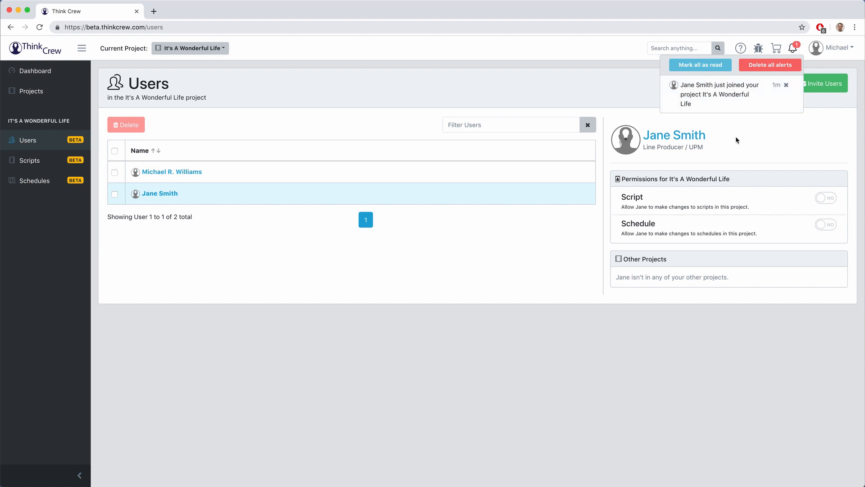
pyautogui.click(727, 67)
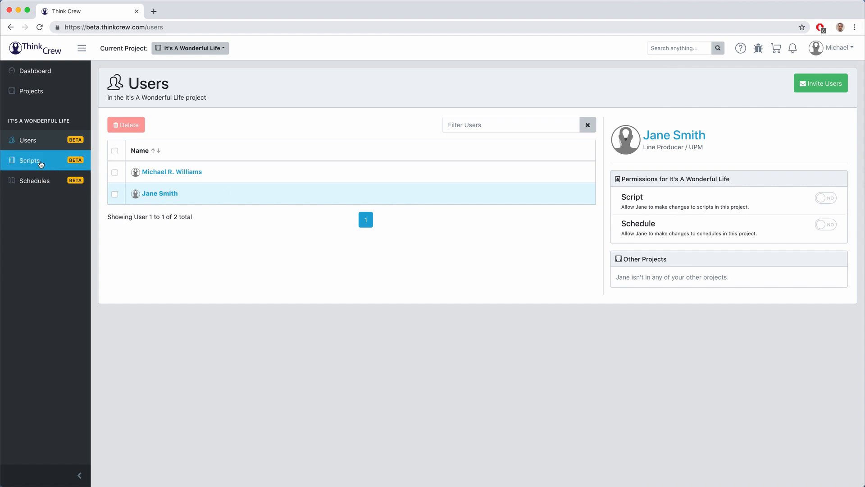
# Step: Upload It's A Wonderful Life.fdx under Scripts and open it for reading
pyautogui.click(40, 164)
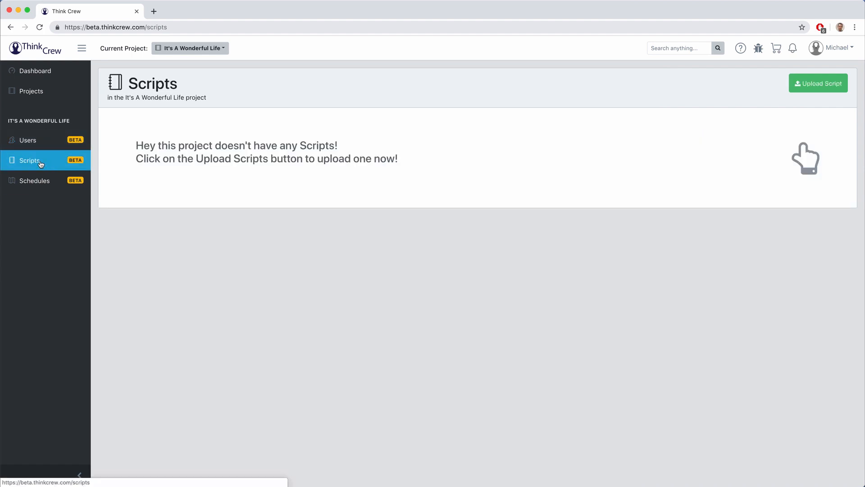
pyautogui.click(825, 82)
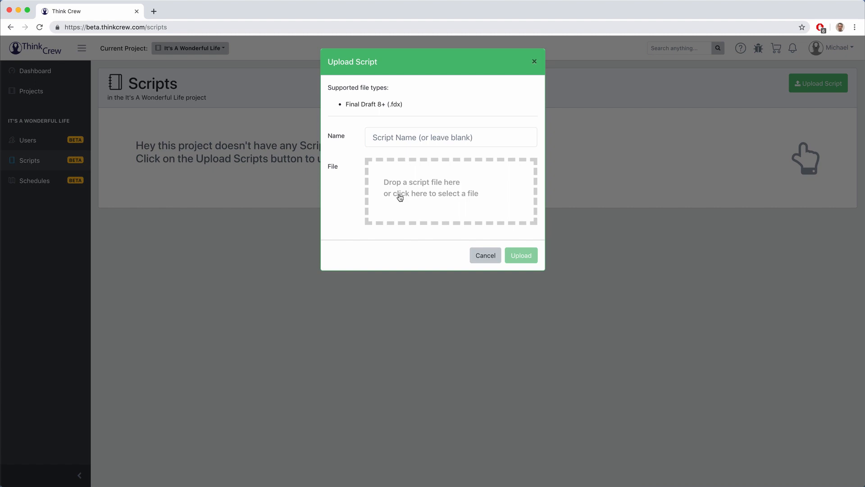
pyautogui.click(371, 137)
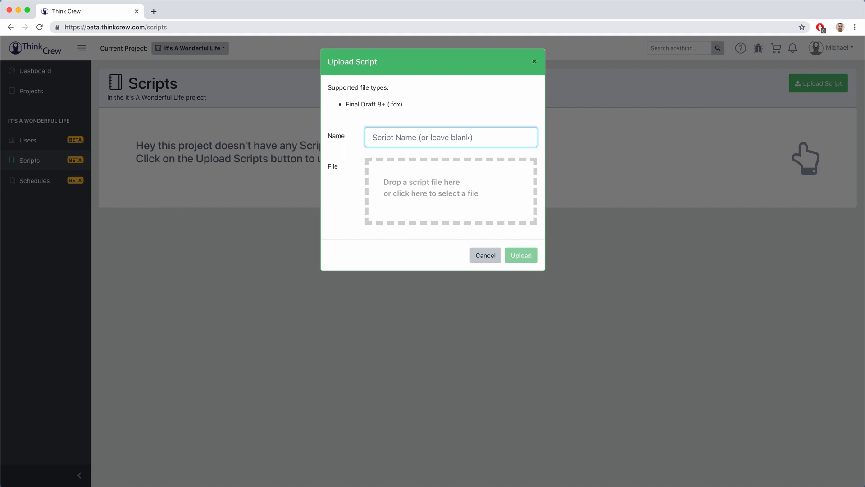
pyautogui.moveTo(864, 124); pyautogui.dragTo(448, 182)
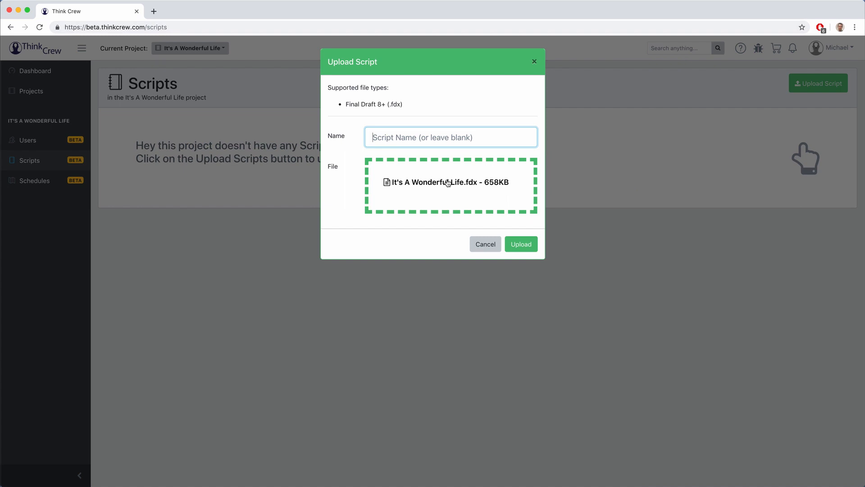
pyautogui.click(526, 249)
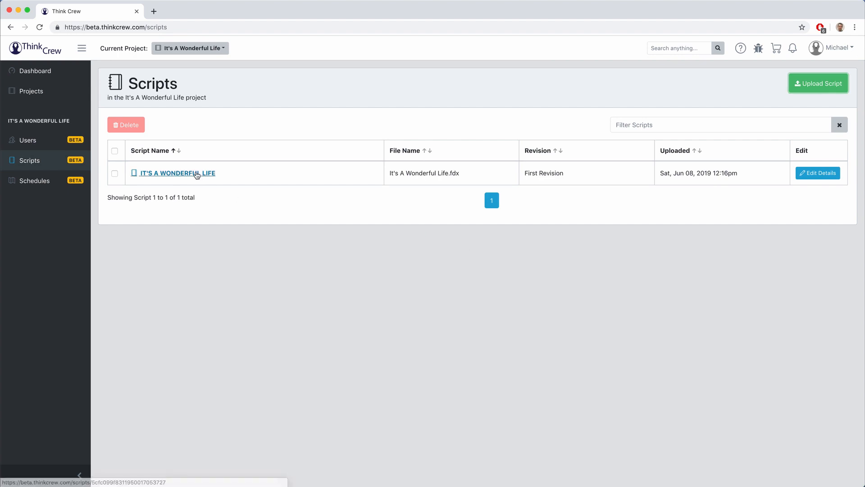
pyautogui.click(193, 173)
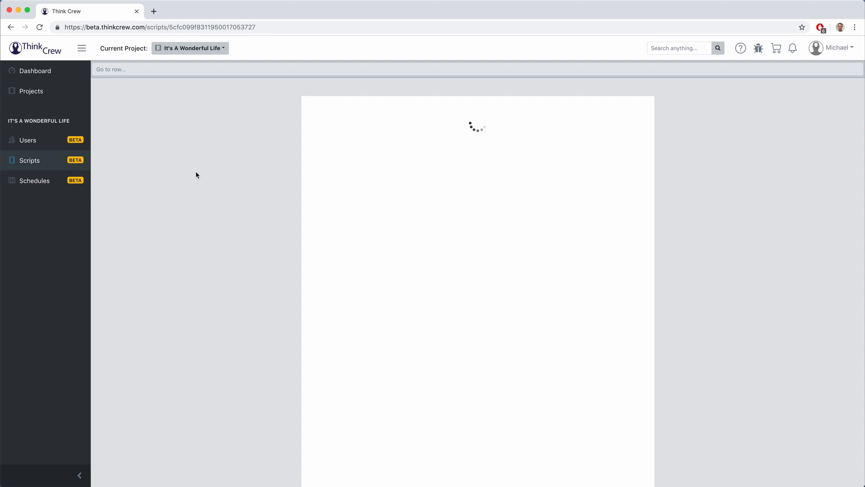
# Step: Scroll through the screenplay, then go to the project's empty Schedules page
pyautogui.scroll(-20, 515, 273)
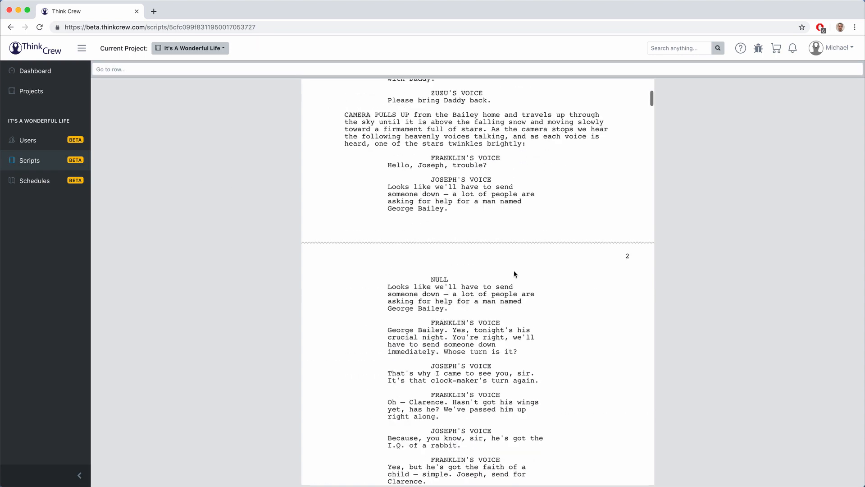
pyautogui.scroll(12, 515, 274)
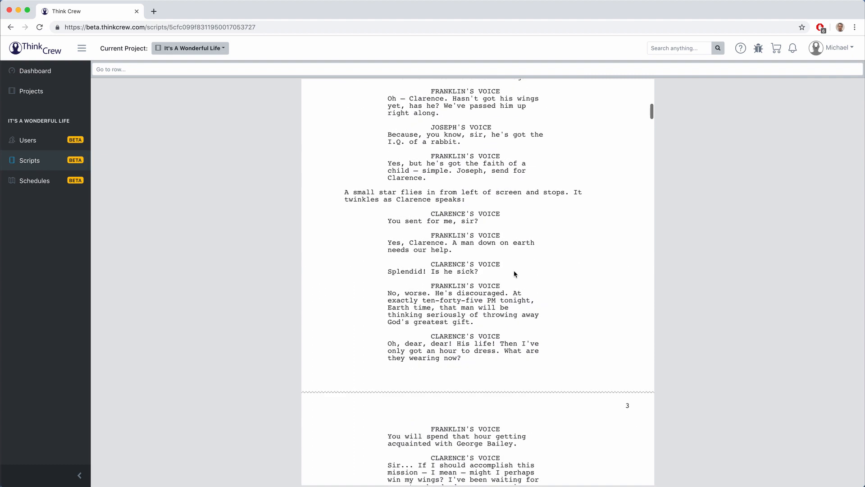
pyautogui.scroll(5, 515, 273)
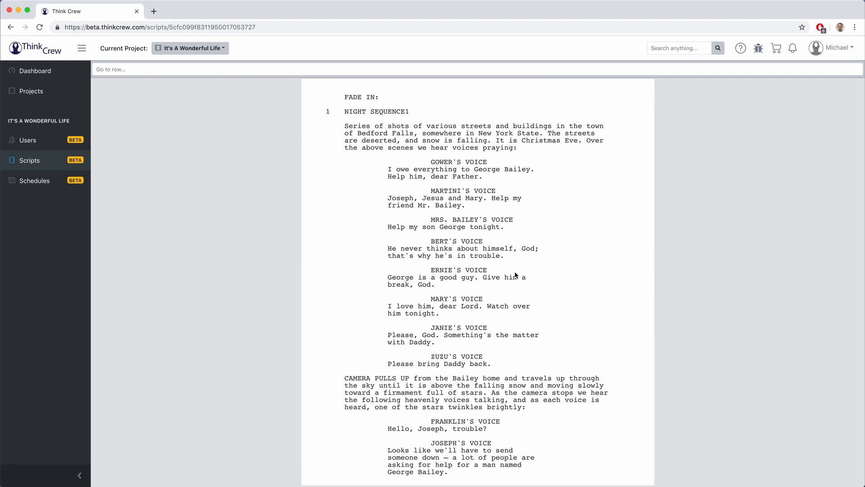
pyautogui.click(24, 165)
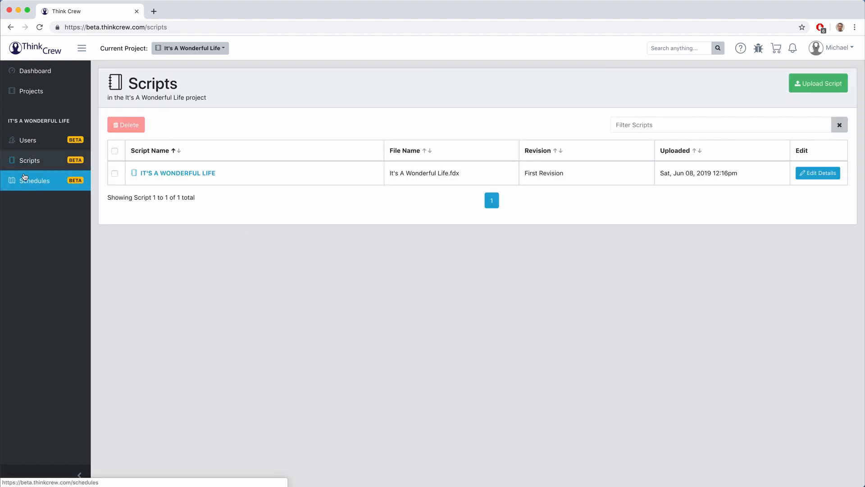
pyautogui.click(830, 177)
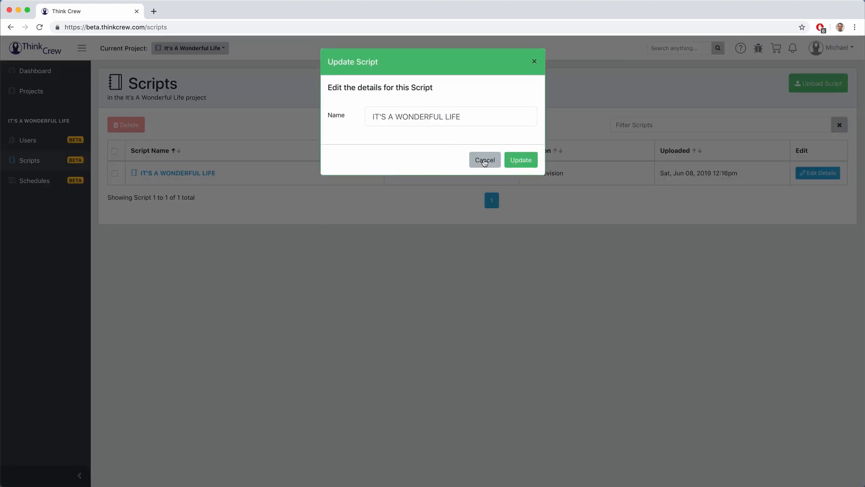
pyautogui.click(479, 159)
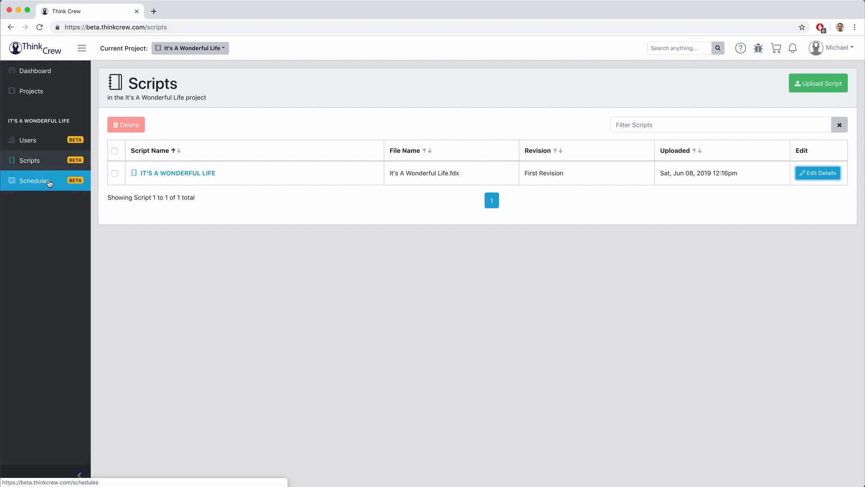
pyautogui.click(49, 182)
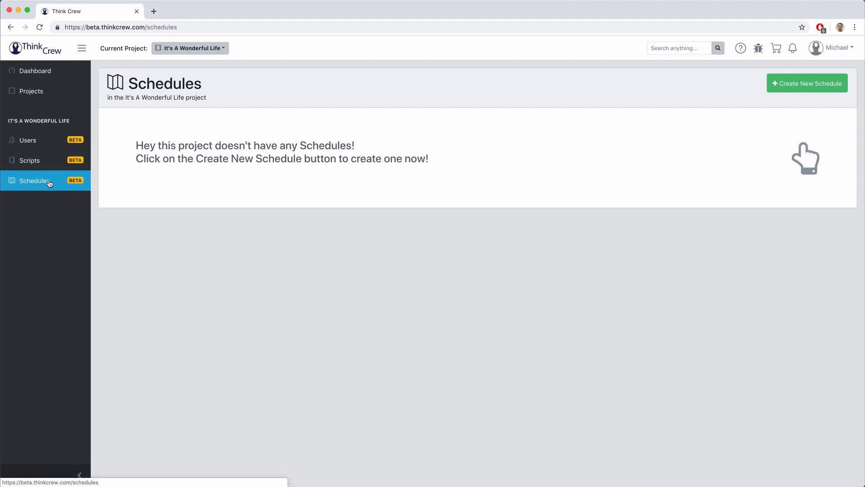
# Step: Create schedule 'First Draft', described 'This is my first draft', importing IT'S A WONDERFUL LIFE
pyautogui.click(814, 85)
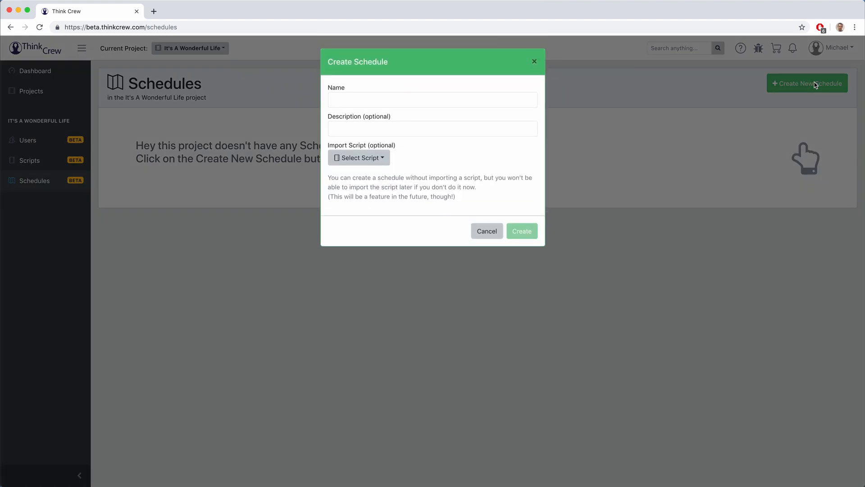
pyautogui.click(394, 101)
pyautogui.write('First Draft')
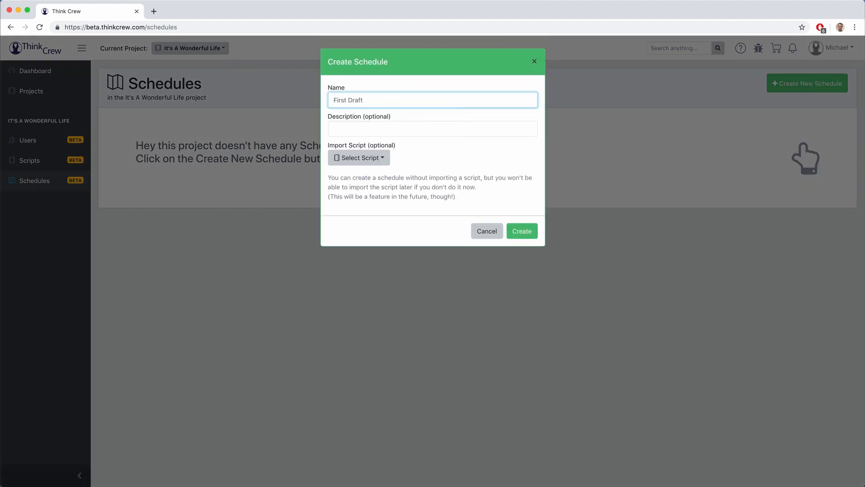
pyautogui.press('Tab')
pyautogui.write('This is my ')
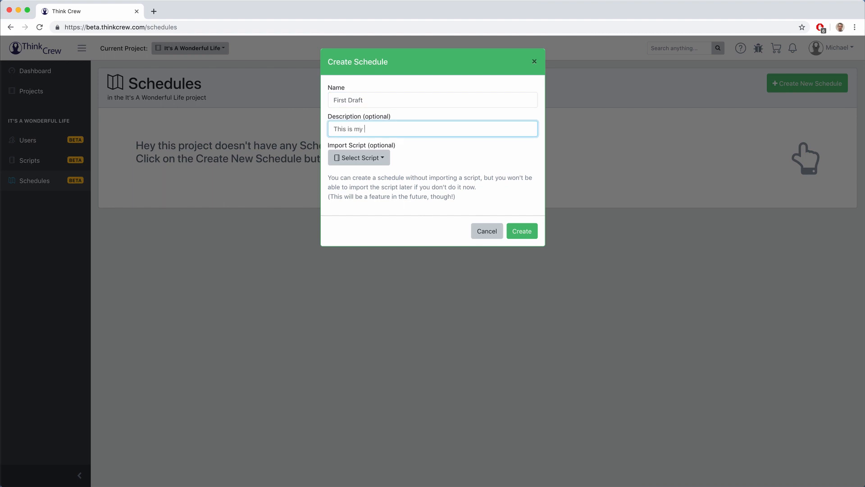
pyautogui.write('first draft')
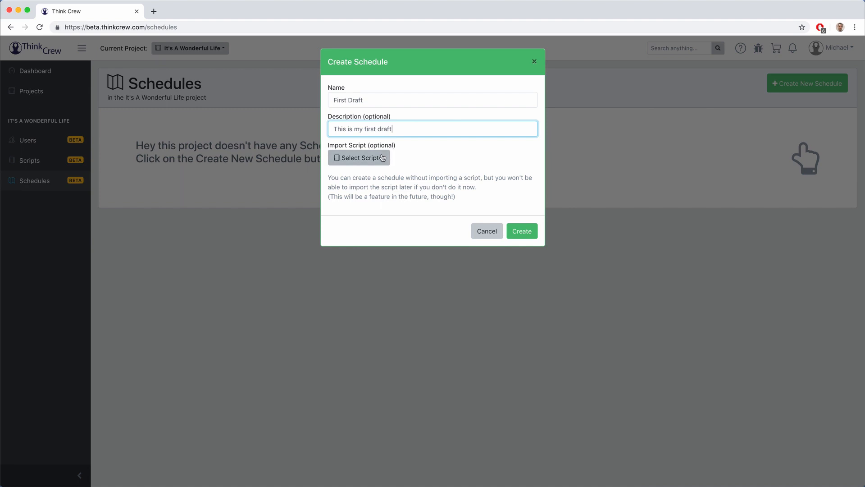
pyautogui.click(382, 159)
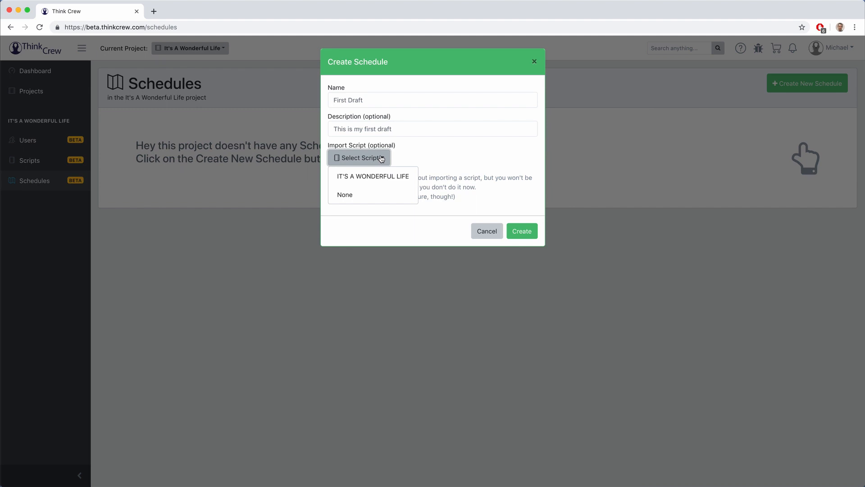
pyautogui.click(398, 159)
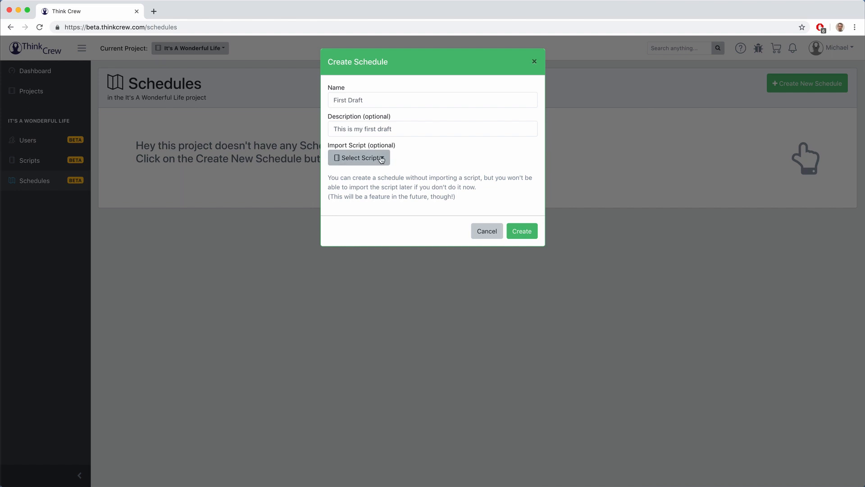
pyautogui.click(381, 159)
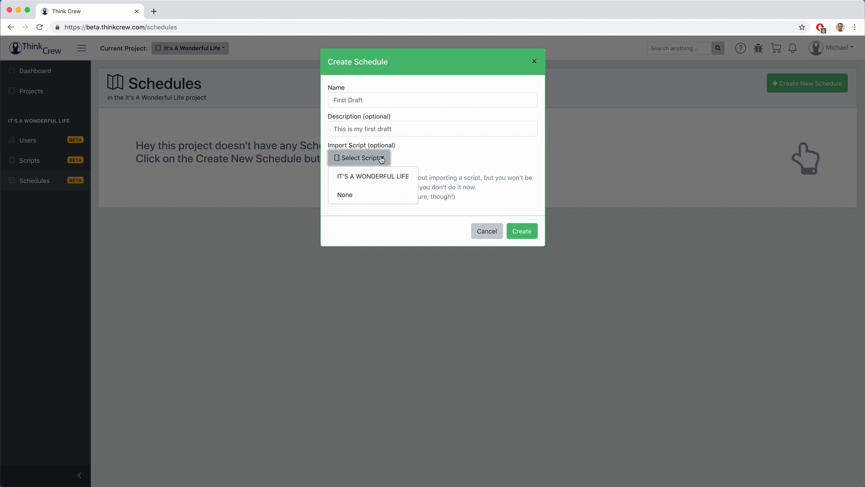
pyautogui.click(377, 171)
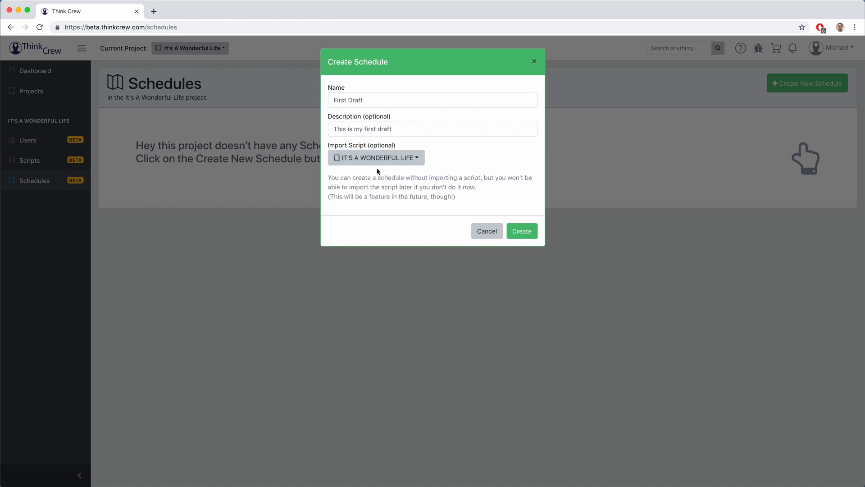
pyautogui.click(521, 231)
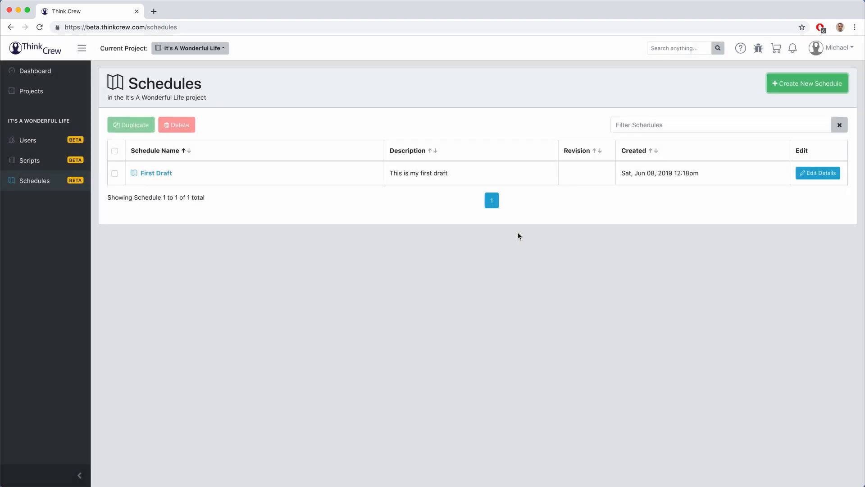
# Step: Open the First Draft schedule to view its scene breakdown and stripboard
pyautogui.click(811, 175)
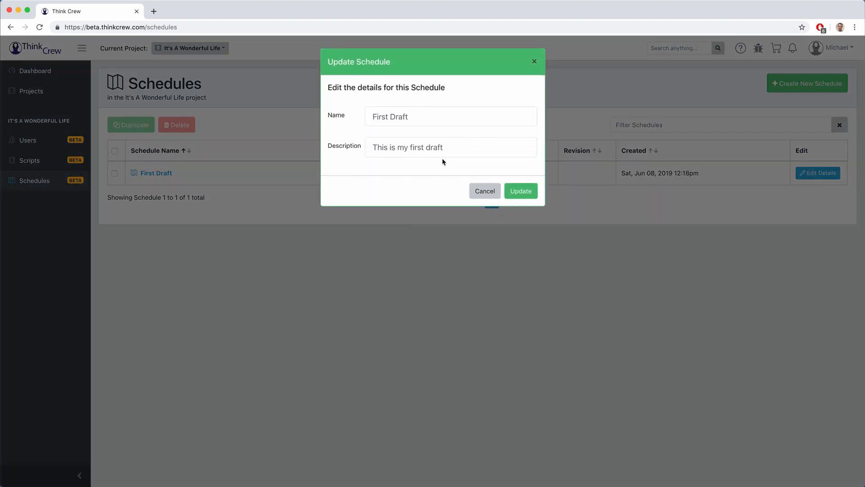
pyautogui.click(480, 191)
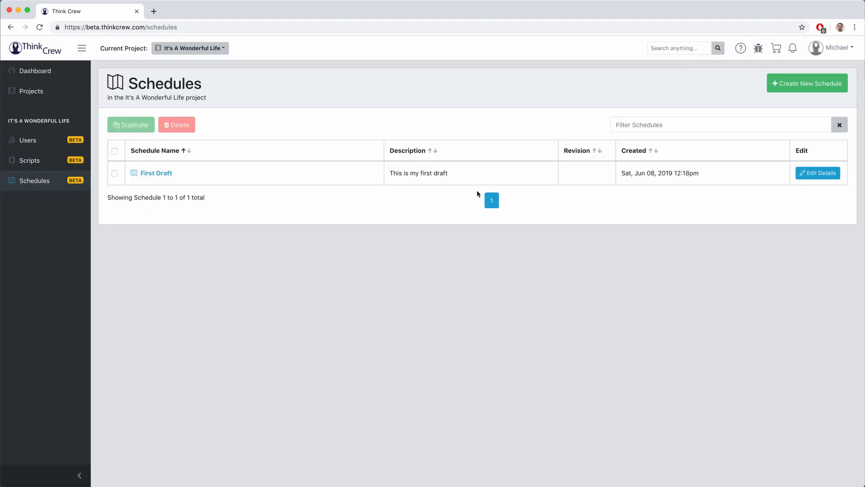
pyautogui.click(115, 174)
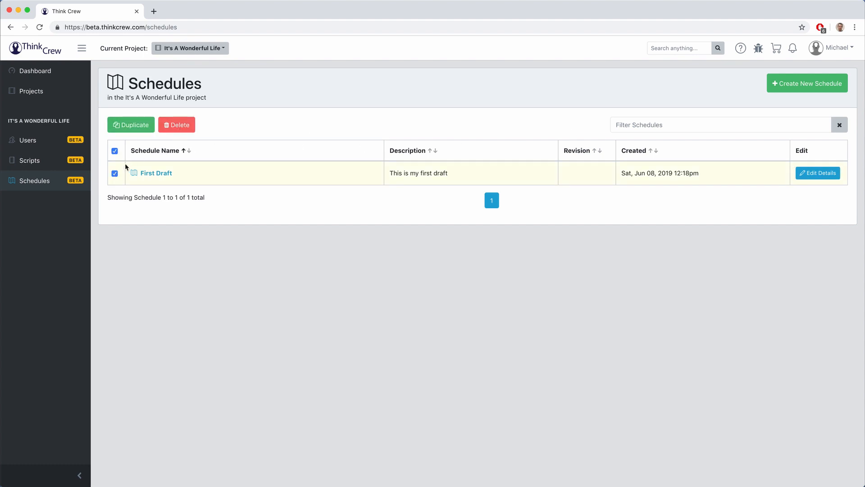
pyautogui.click(115, 173)
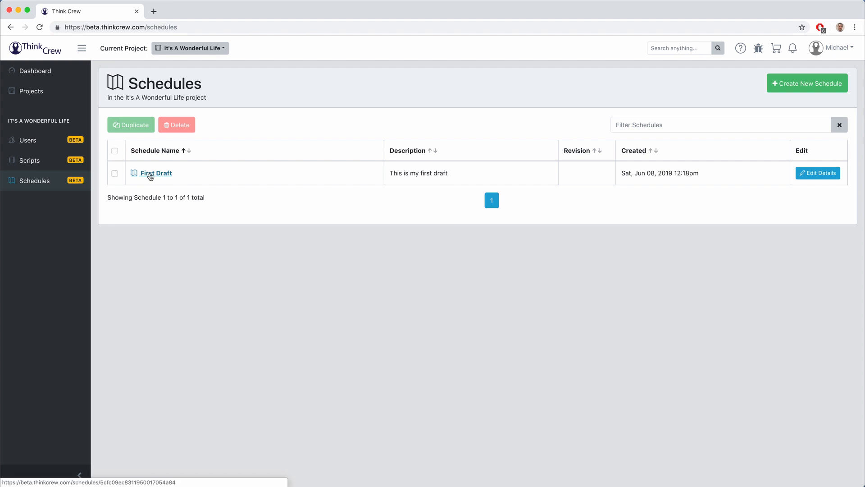
pyautogui.click(151, 175)
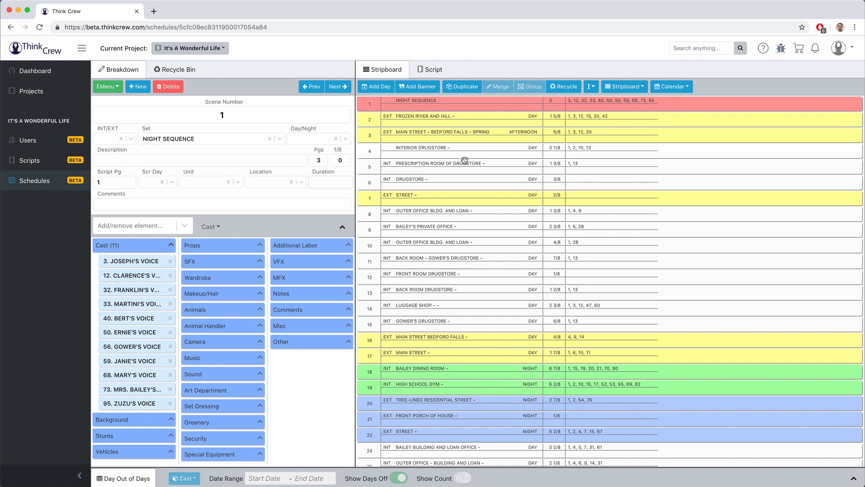
# Step: Scroll through the stripboard and view the breakdowns of scenes 2, 3 and 5
pyautogui.scroll(-6, 463, 161)
pyautogui.scroll(-20, 463, 160)
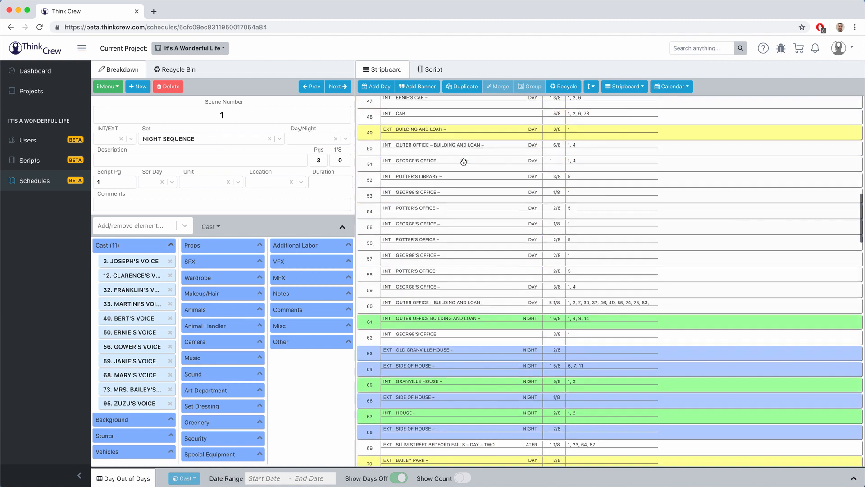
pyautogui.scroll(-15, 463, 161)
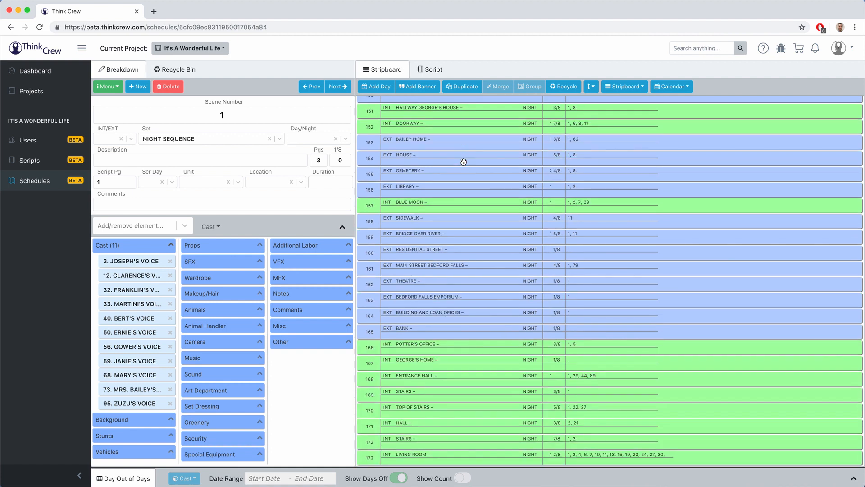
pyautogui.scroll(20, 464, 161)
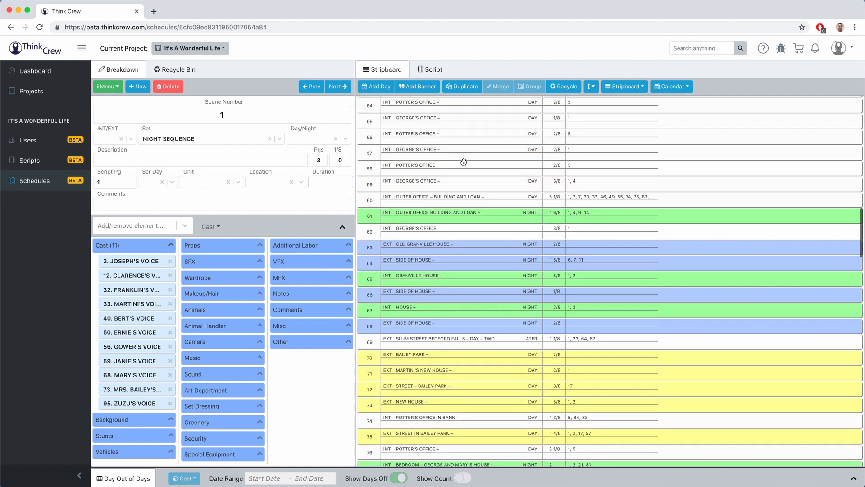
pyautogui.scroll(3, 463, 161)
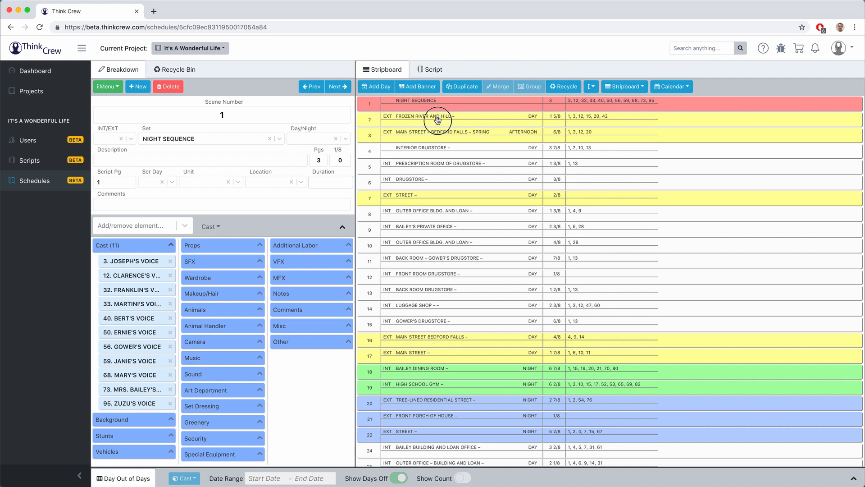
pyautogui.click(437, 120)
pyautogui.click(436, 138)
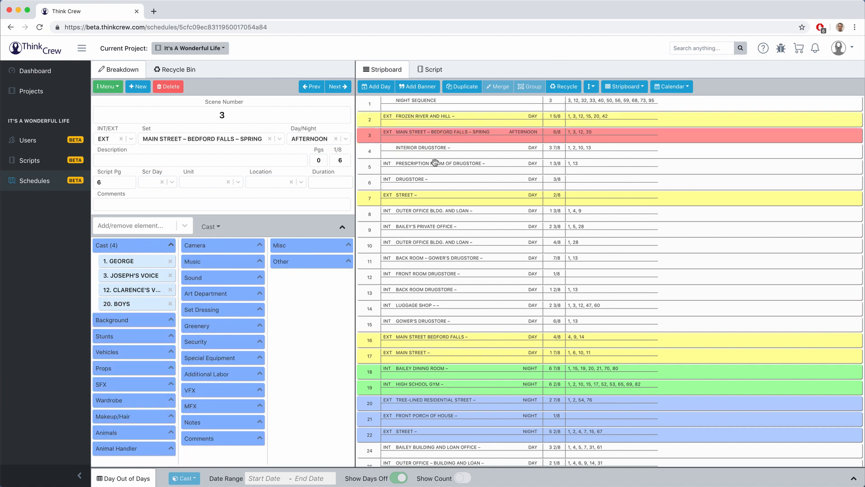
pyautogui.click(435, 162)
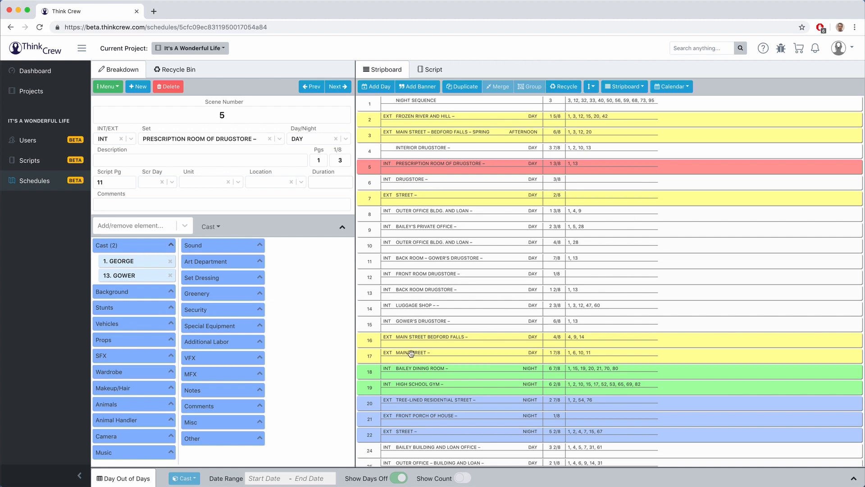
# Step: Try dragging the scene 3 strip lower, then show the empty Recycle Bin
pyautogui.scroll(-15, 411, 353)
pyautogui.scroll(15, 411, 353)
pyautogui.click(411, 135)
pyautogui.moveTo(411, 136); pyautogui.dragTo(406, 167)
pyautogui.click(179, 71)
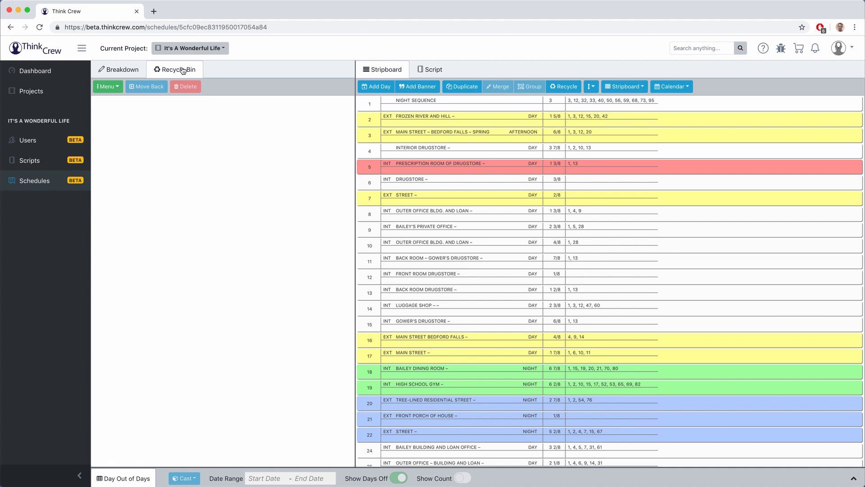
pyautogui.click(408, 167)
pyautogui.click(569, 88)
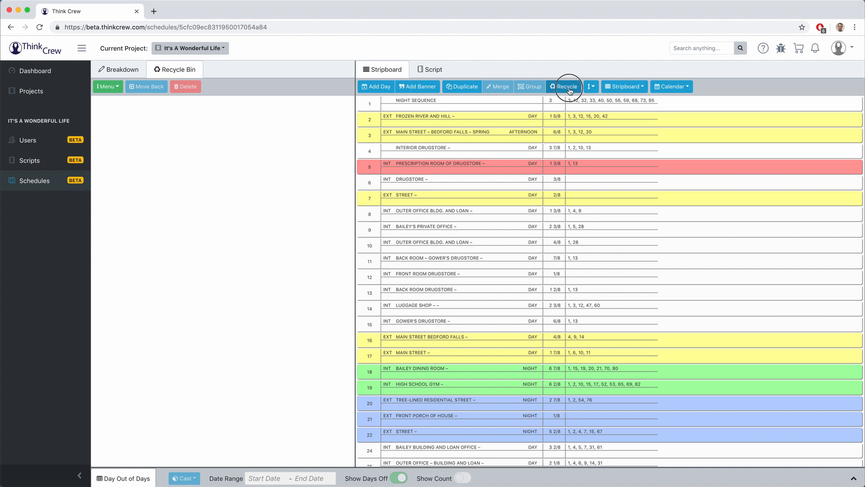
pyautogui.click(202, 104)
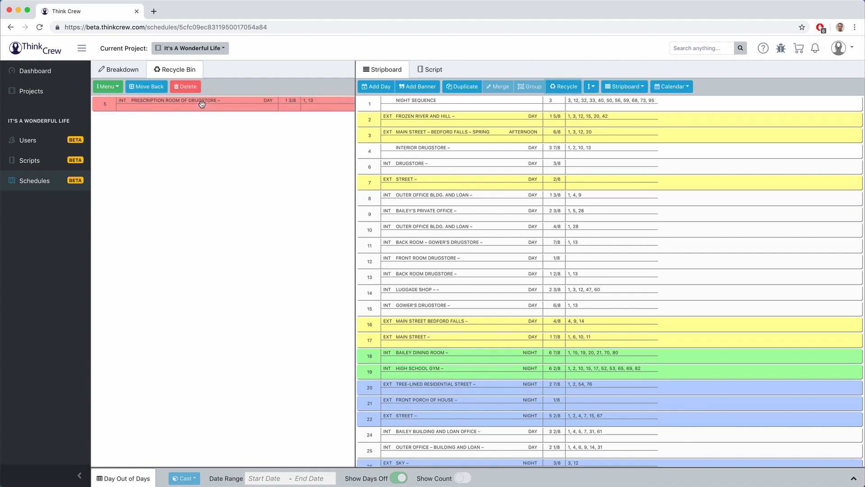
pyautogui.click(152, 88)
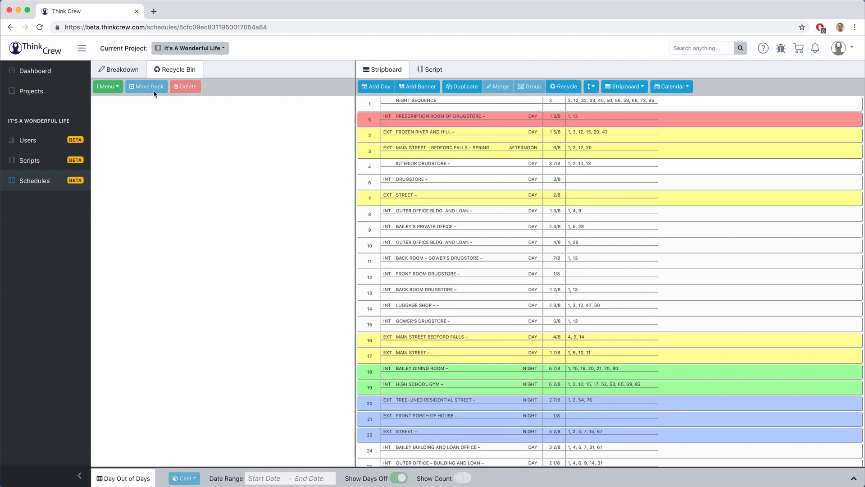
pyautogui.moveTo(433, 118); pyautogui.dragTo(431, 170)
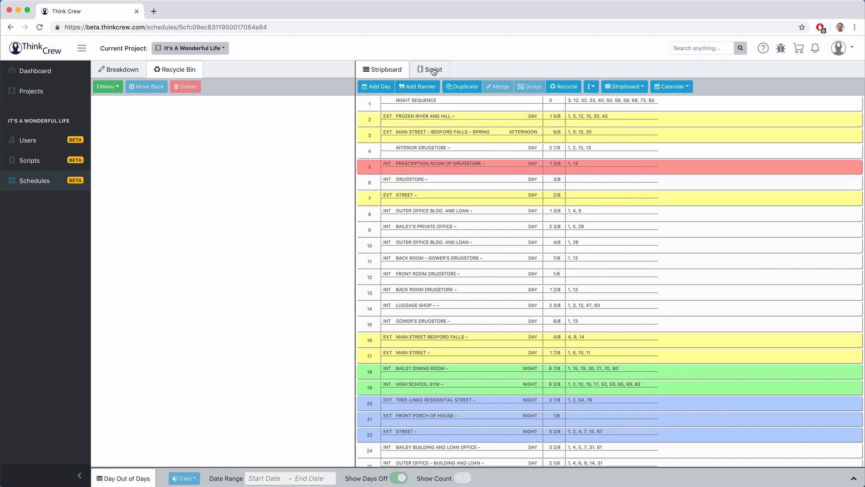
# Step: Glance at the Script view, return to scene 5's breakdown, and briefly expand Day Out of Days
pyautogui.click(432, 70)
pyautogui.scroll(-15, 475, 183)
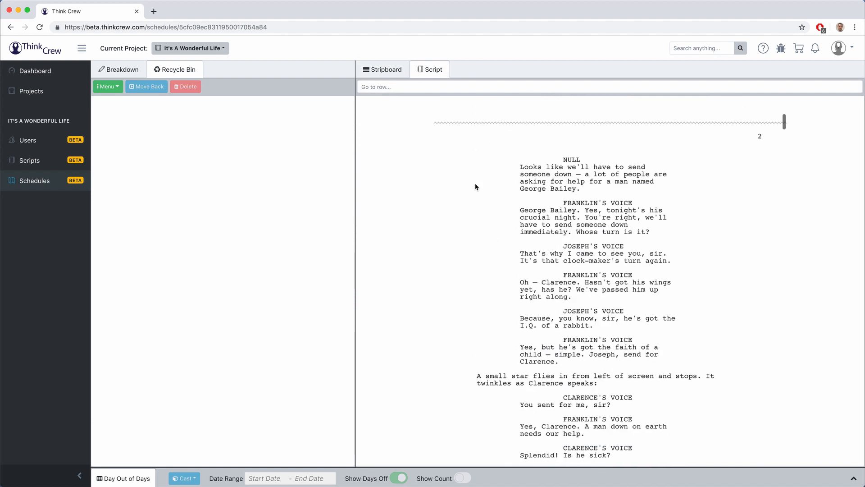
pyautogui.scroll(15, 475, 183)
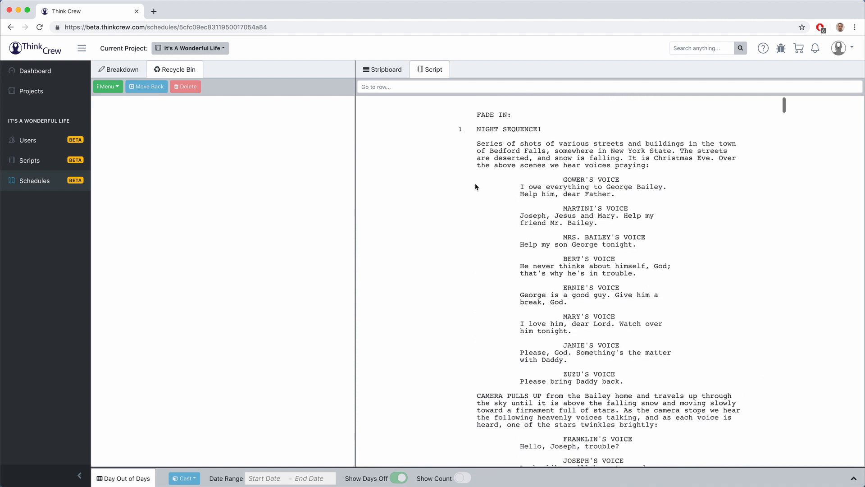
pyautogui.click(390, 72)
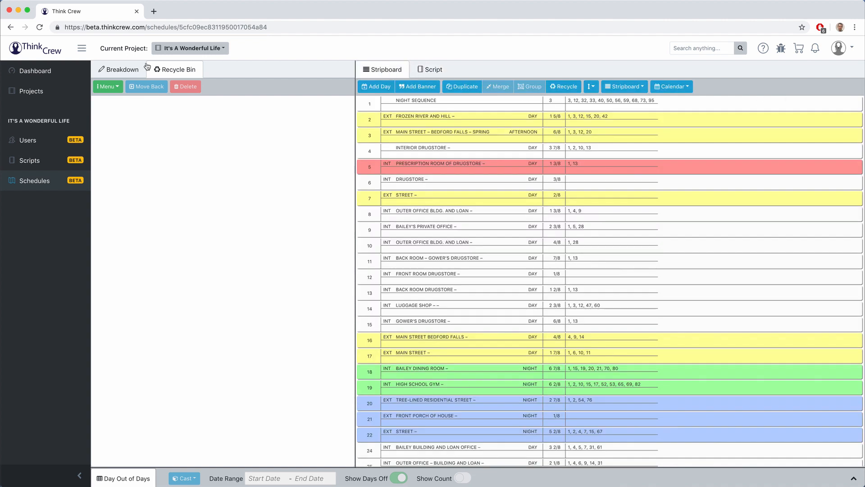
pyautogui.click(123, 69)
pyautogui.click(122, 479)
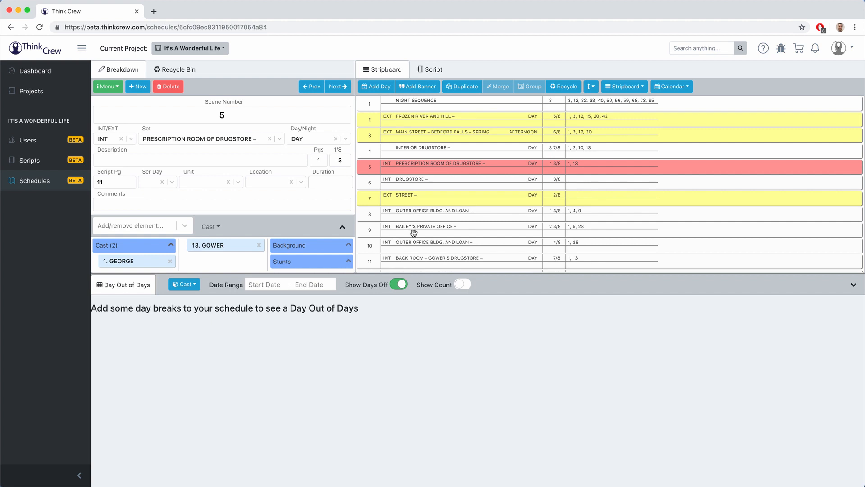
pyautogui.click(131, 286)
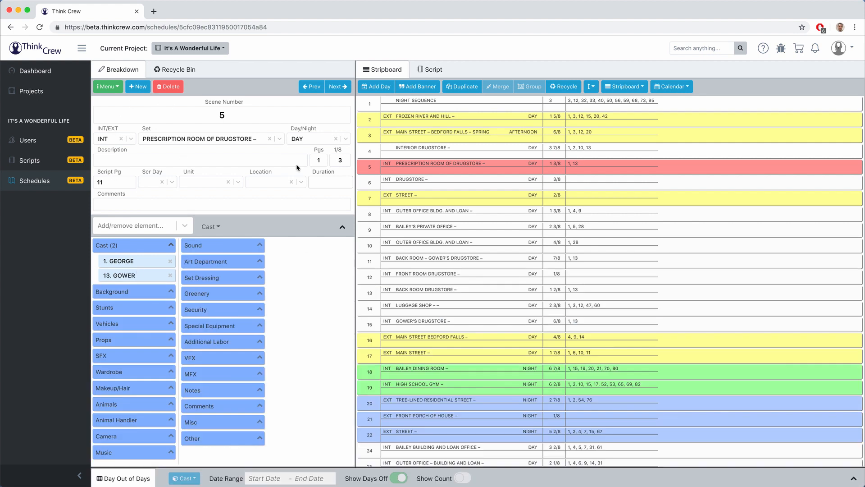
# Step: Add VIOLET and BERT to scene 5's cast from the choices, then remove both
pyautogui.click(233, 115)
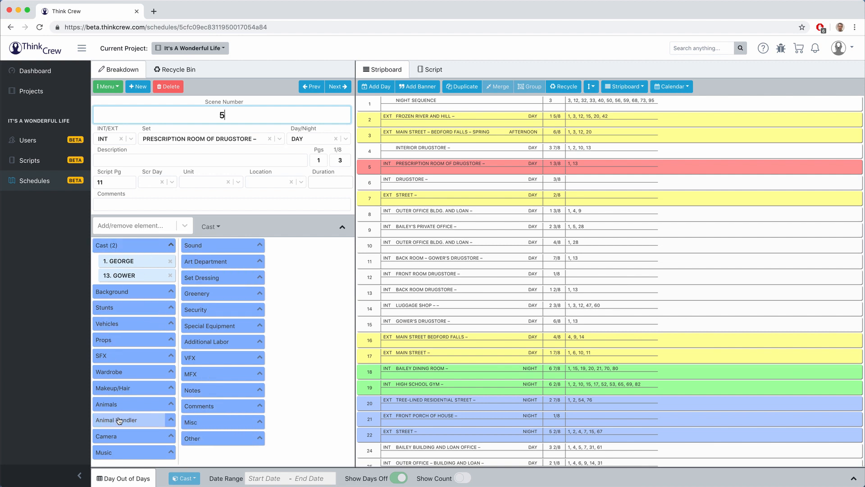
pyautogui.click(128, 248)
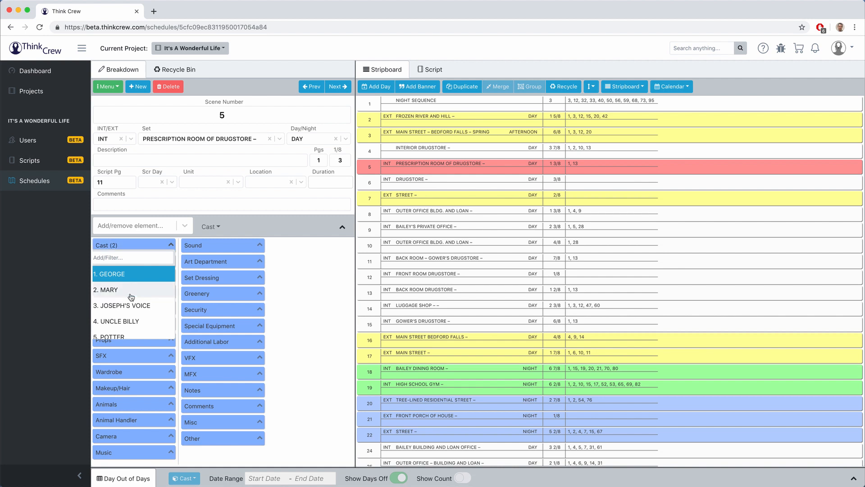
pyautogui.scroll(-5, 131, 297)
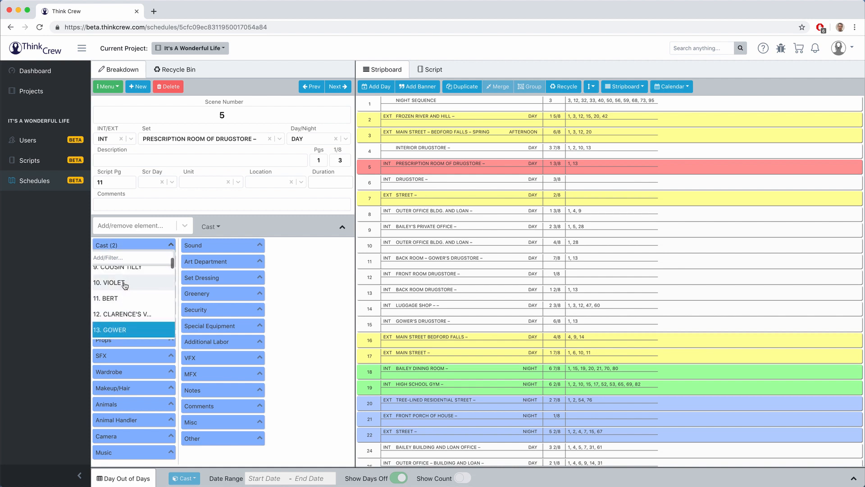
pyautogui.click(124, 283)
pyautogui.click(123, 297)
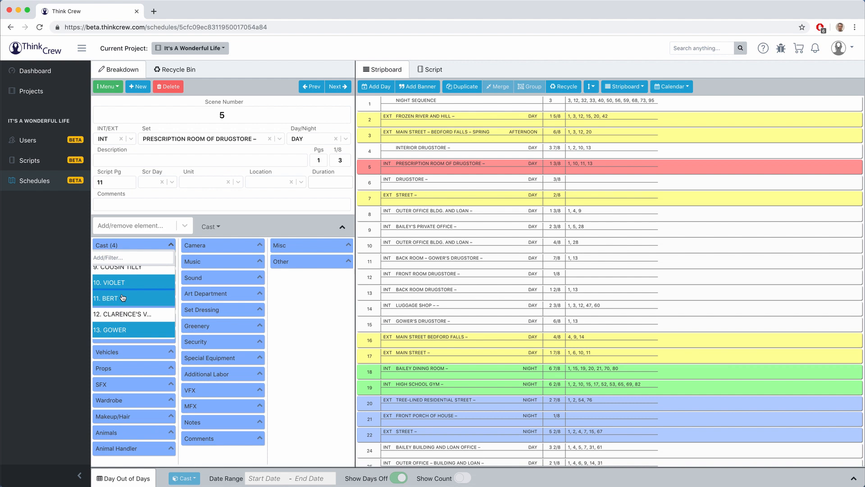
pyautogui.click(305, 299)
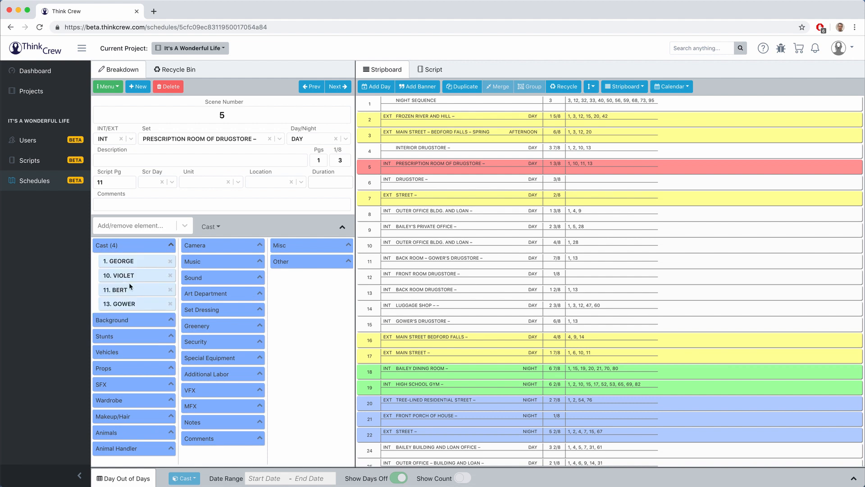
pyautogui.click(171, 276)
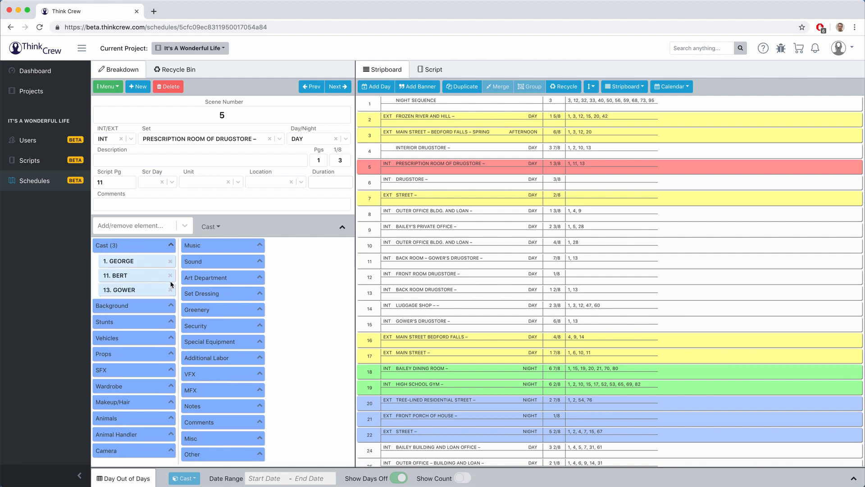
pyautogui.click(170, 275)
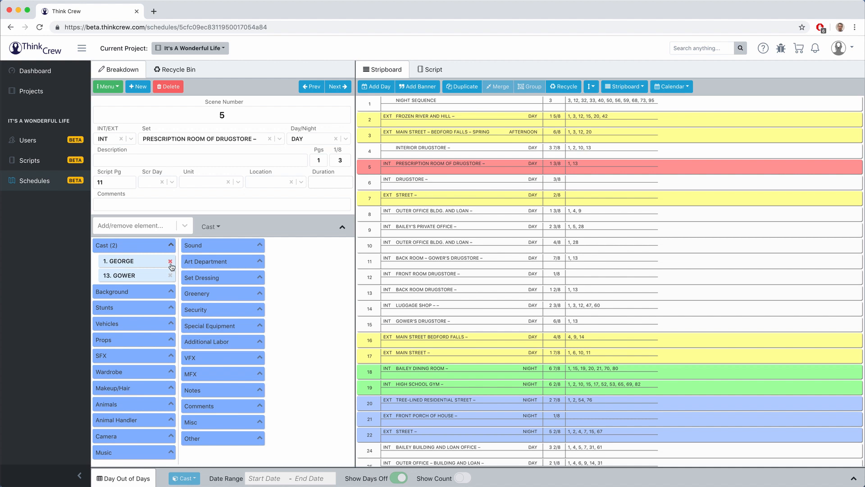
# Step: Check scene 1 (NIGHT SEQUENCE)'s cast list, then go back to scene 5's breakdown
pyautogui.click(421, 103)
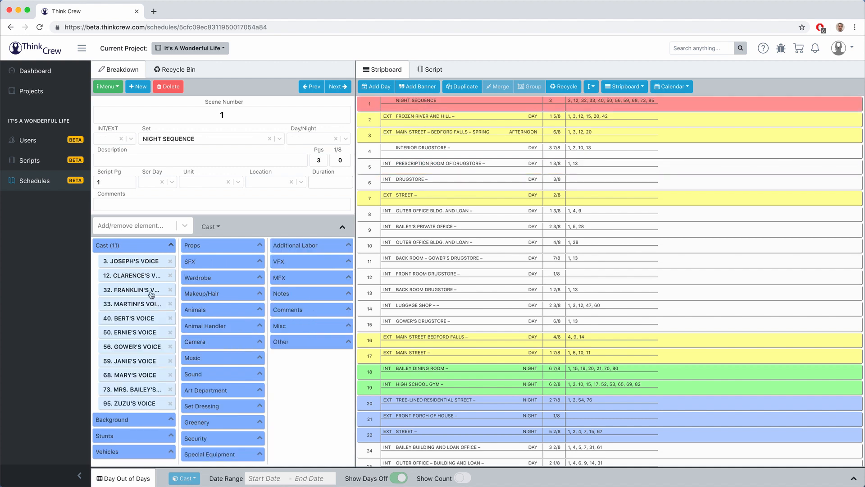
pyautogui.click(172, 245)
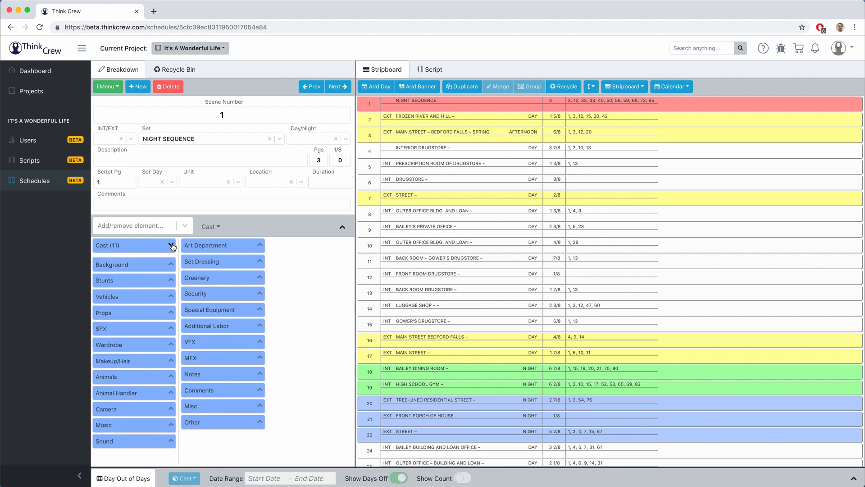
pyautogui.click(172, 245)
pyautogui.click(171, 245)
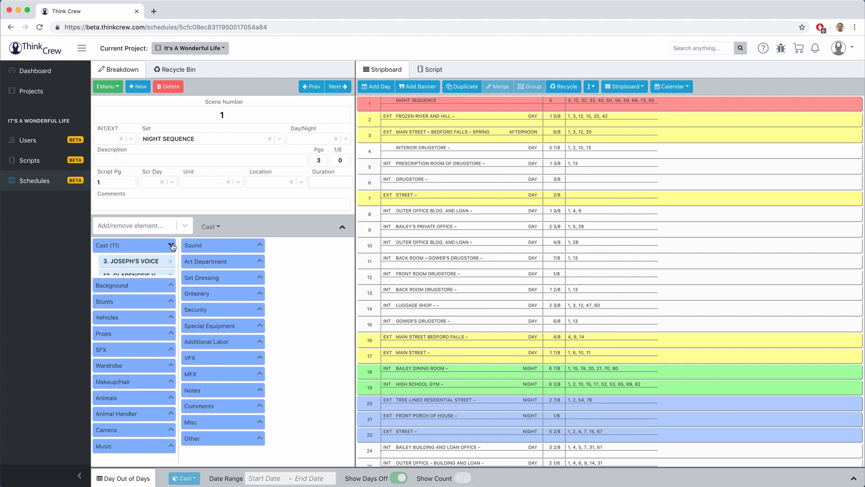
pyautogui.click(171, 245)
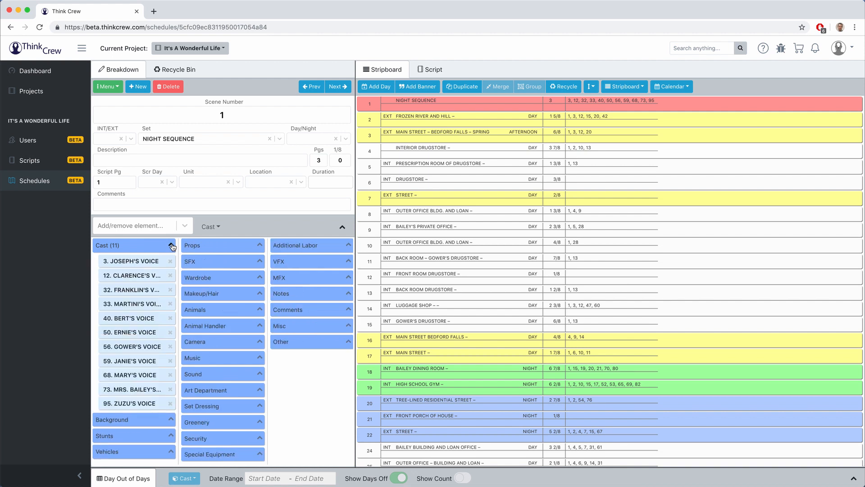
pyautogui.click(403, 165)
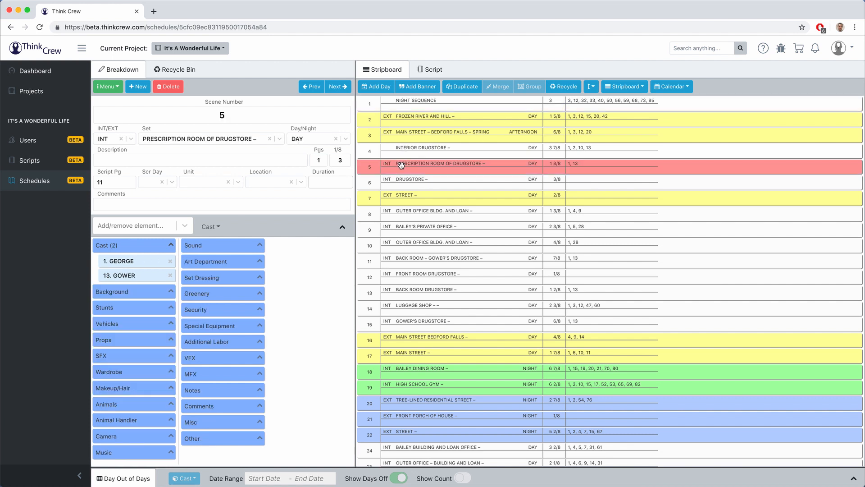
# Step: Add VIOLET, POTTER, ERNIE, MARY and MARTINI to scene 5's cast via the element box
pyautogui.click(105, 227)
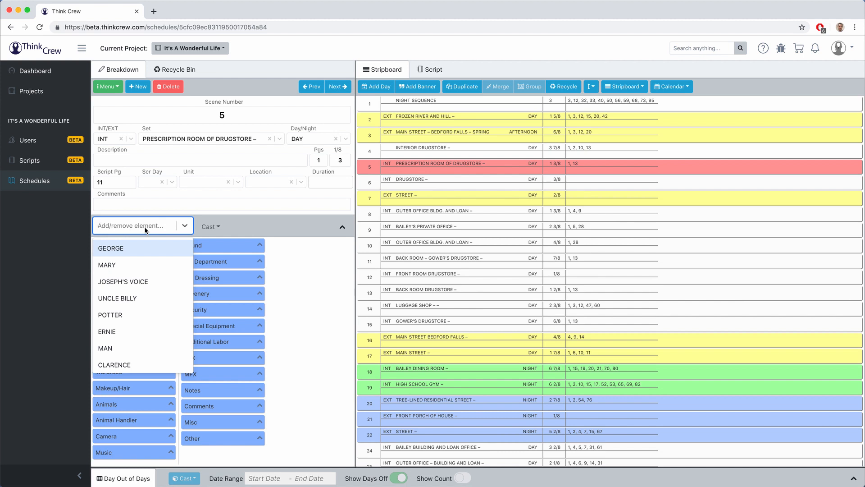
pyautogui.write('vi')
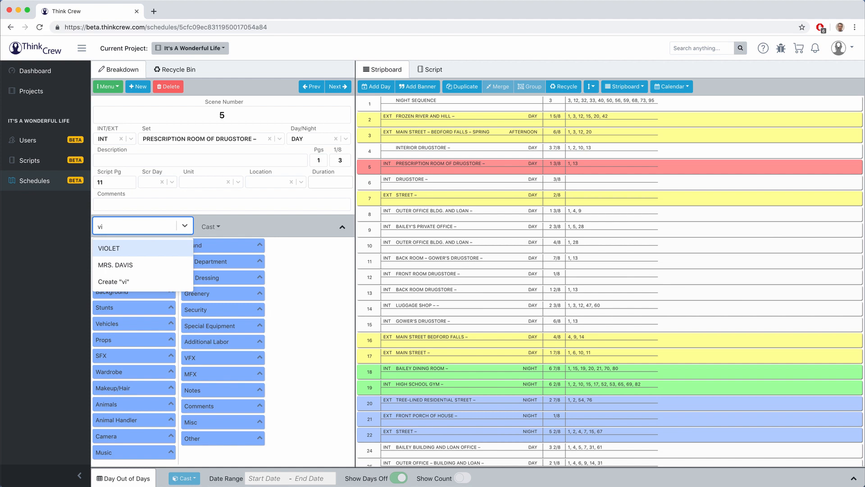
pyautogui.press('Return')
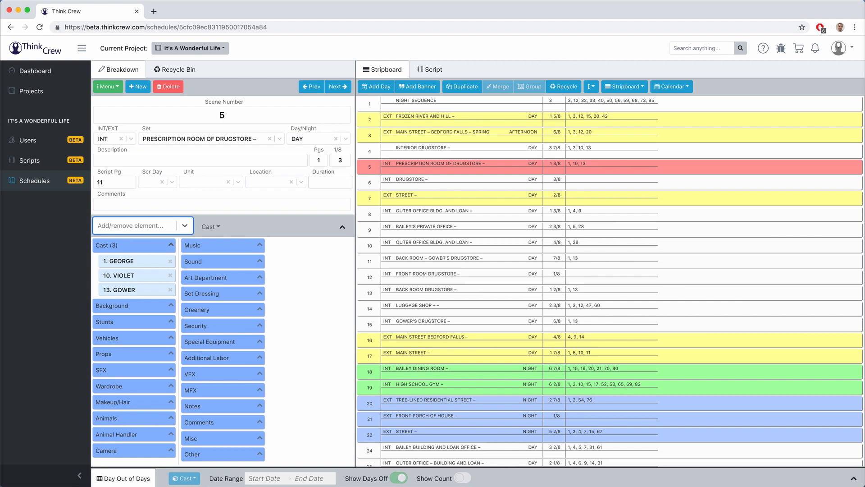
pyautogui.click(117, 226)
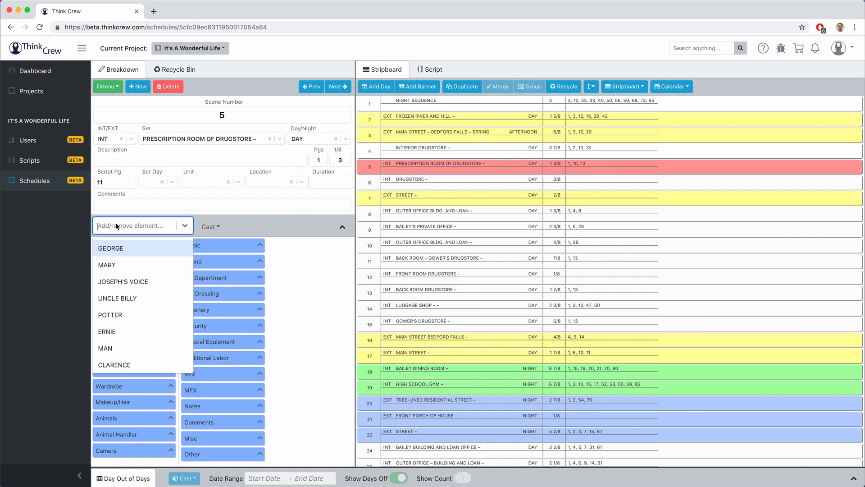
pyautogui.write('pot')
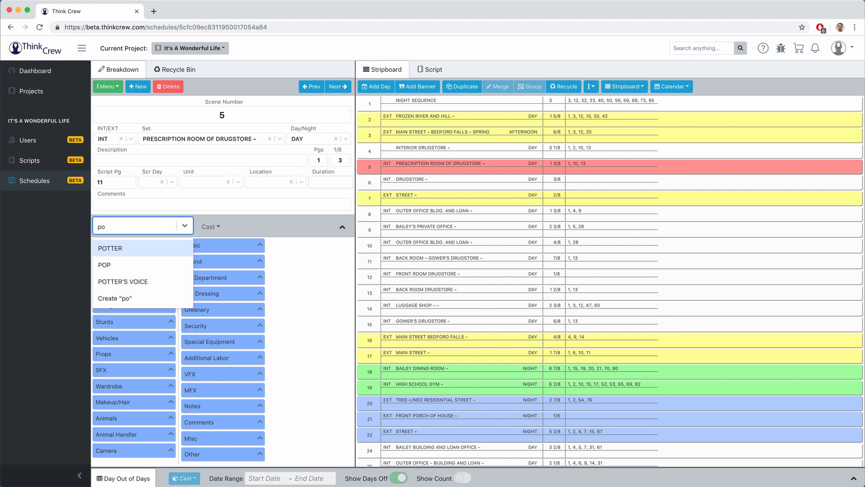
pyautogui.press('Return')
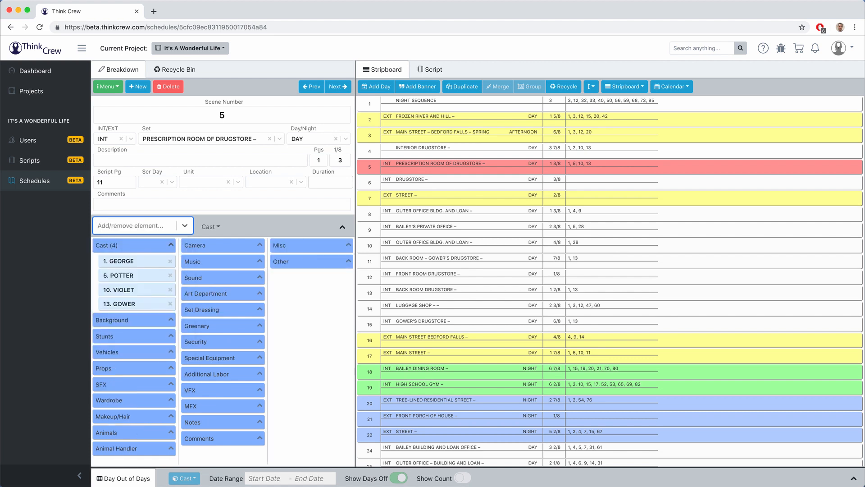
pyautogui.write('ern')
pyautogui.press('Return')
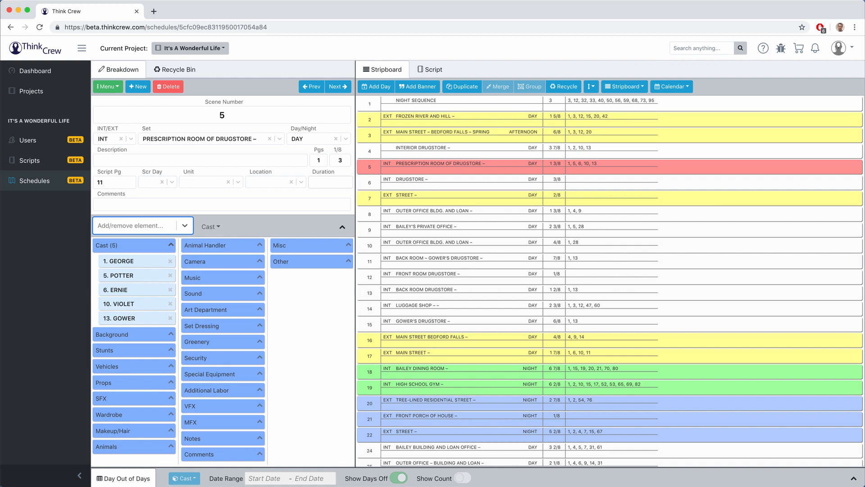
pyautogui.write('m')
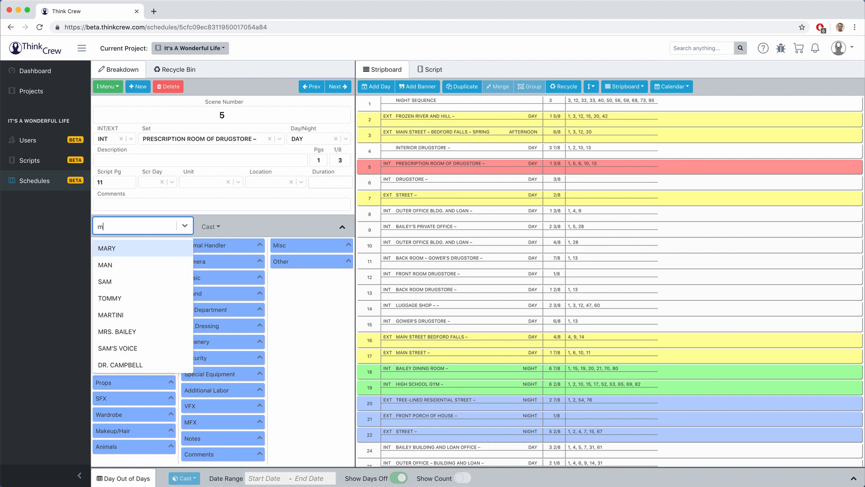
pyautogui.write('ar')
pyautogui.press('Return')
pyautogui.write('mar')
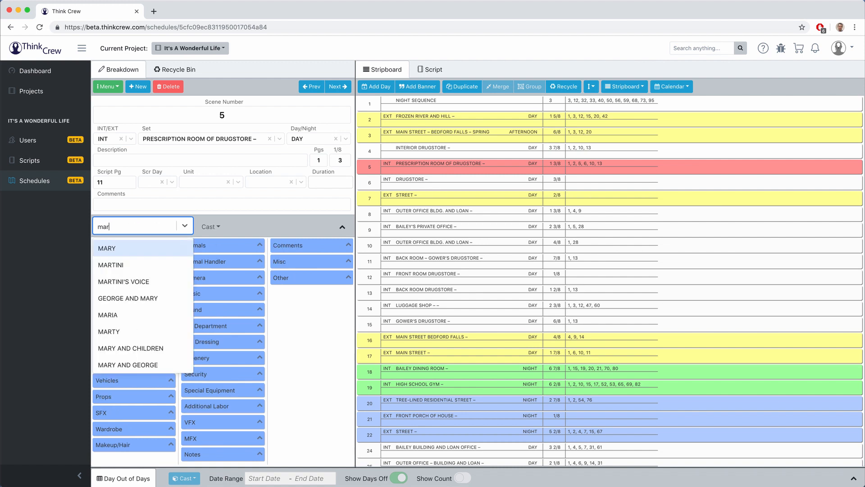
pyautogui.press('Down')
pyautogui.press('Return')
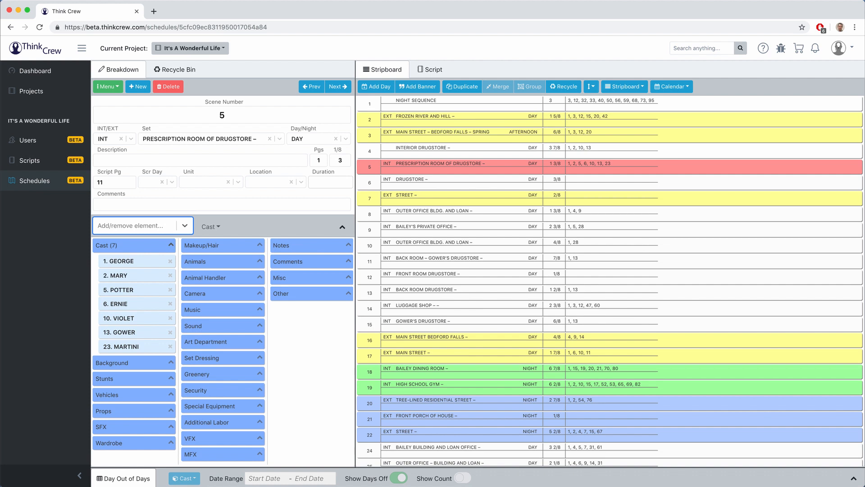
# Step: Create a new element 'Potter's Wheelchair' filed under the Props category
pyautogui.write('P')
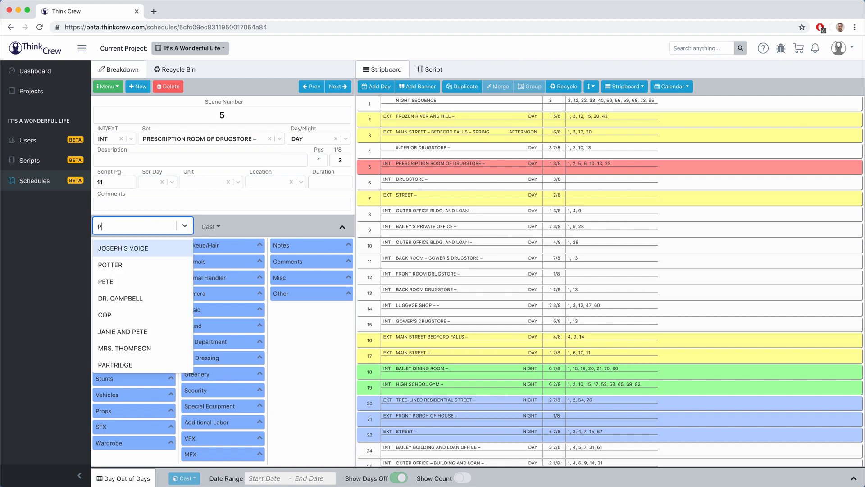
pyautogui.write("otter's Wheelchair")
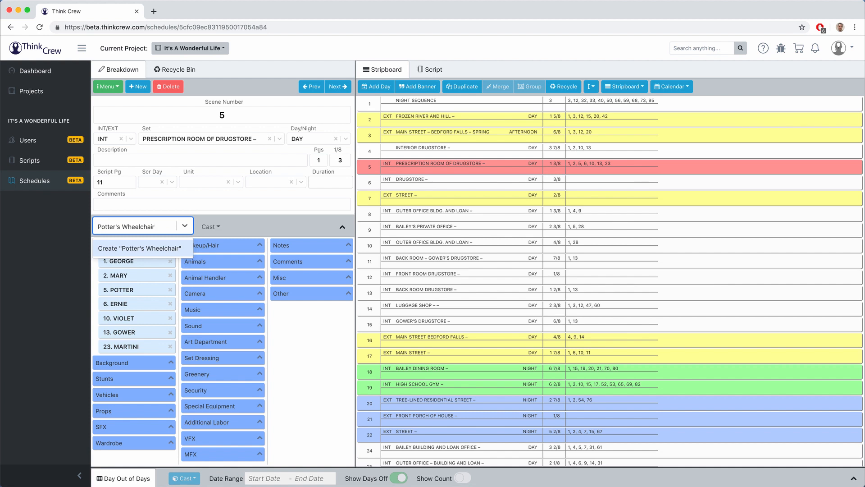
pyautogui.press('Return')
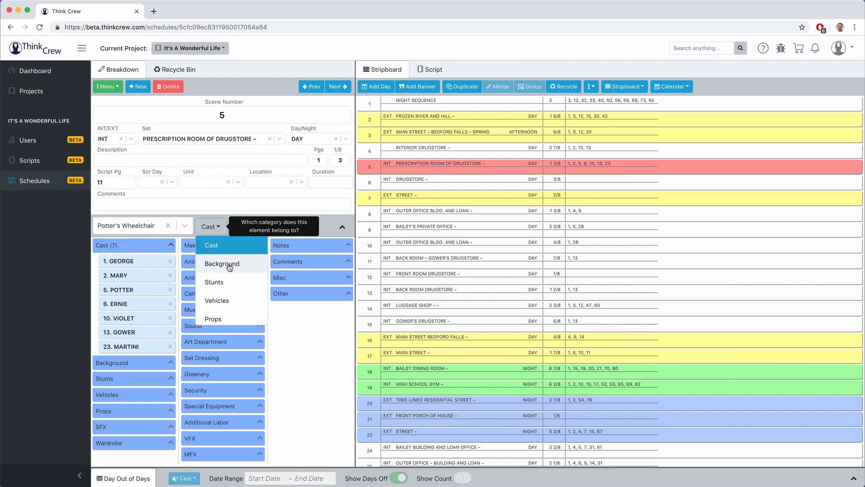
pyautogui.scroll(-2, 230, 266)
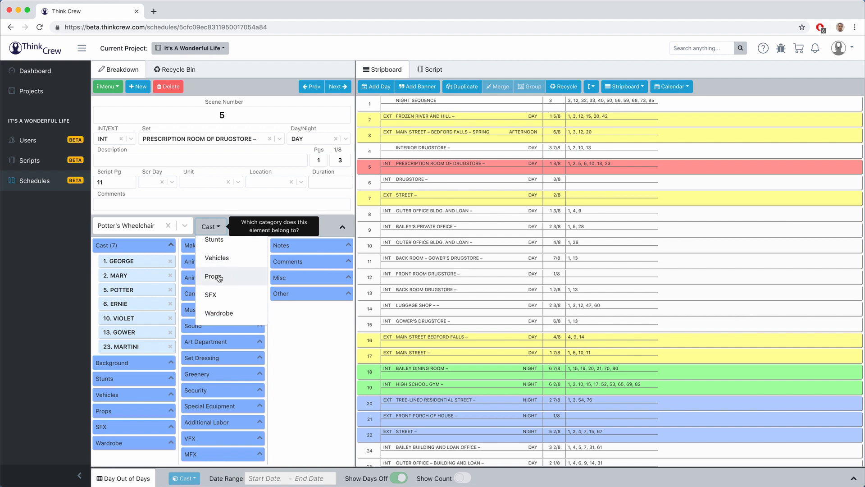
pyautogui.click(219, 278)
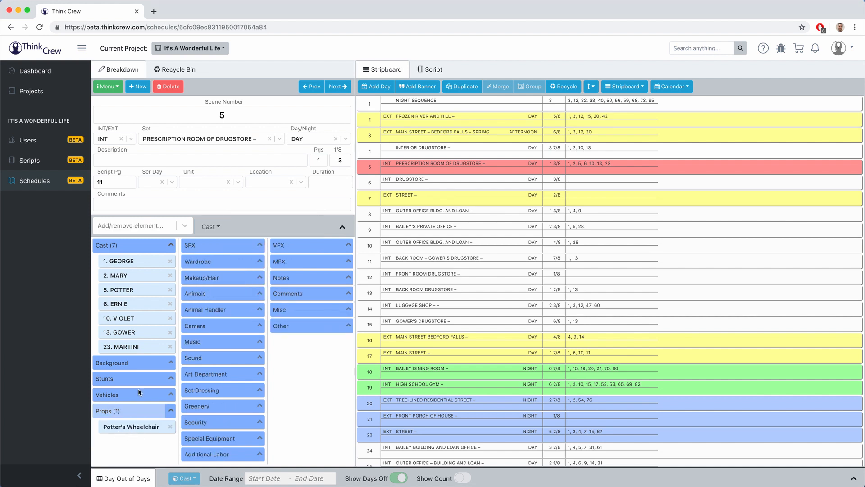
# Step: Toggle Potter's Wheelchair off, on and off again so scene 5 has no props
pyautogui.click(134, 227)
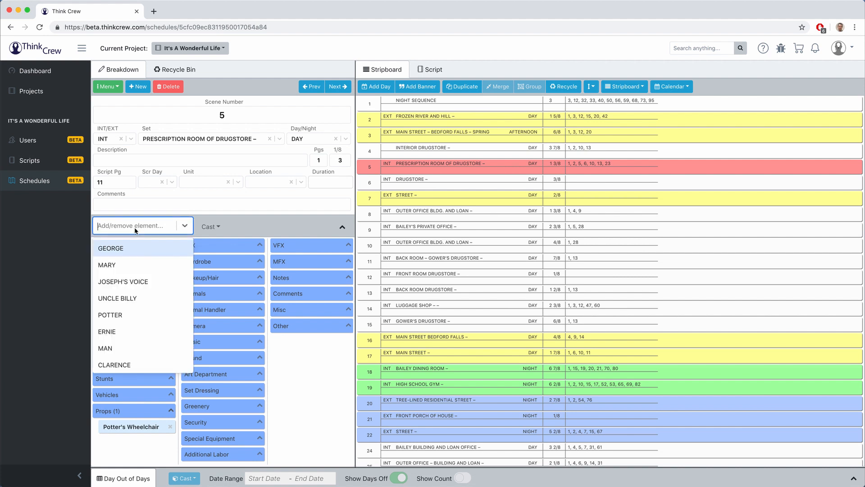
pyautogui.write('pot')
pyautogui.press('Return')
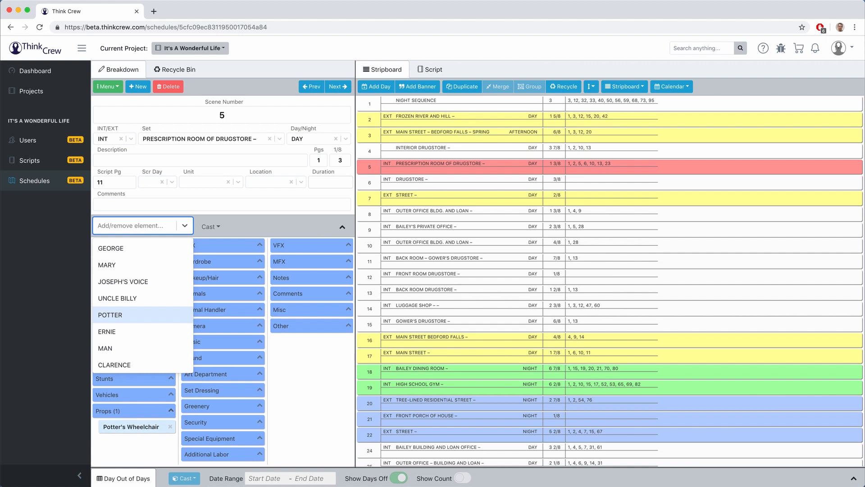
pyautogui.write('wh')
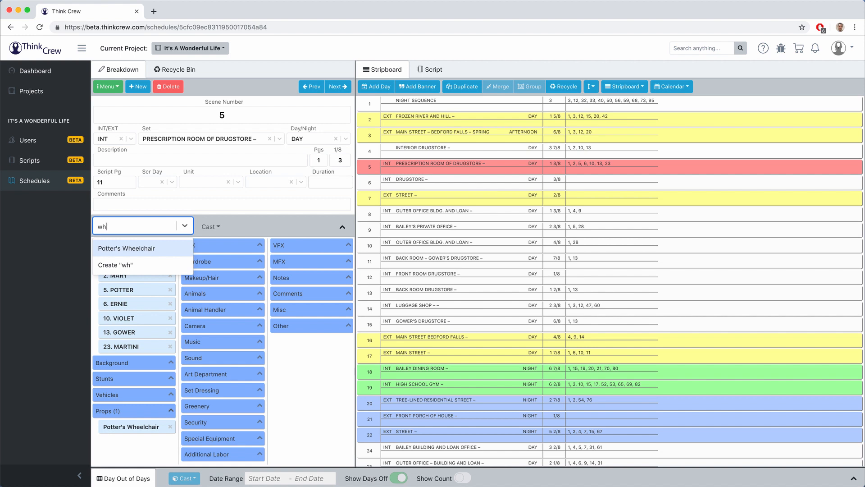
pyautogui.press('Return')
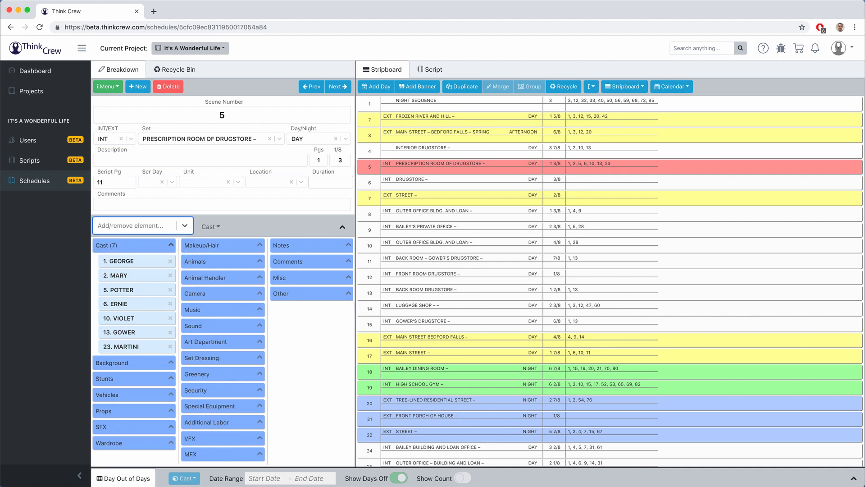
pyautogui.write('wh')
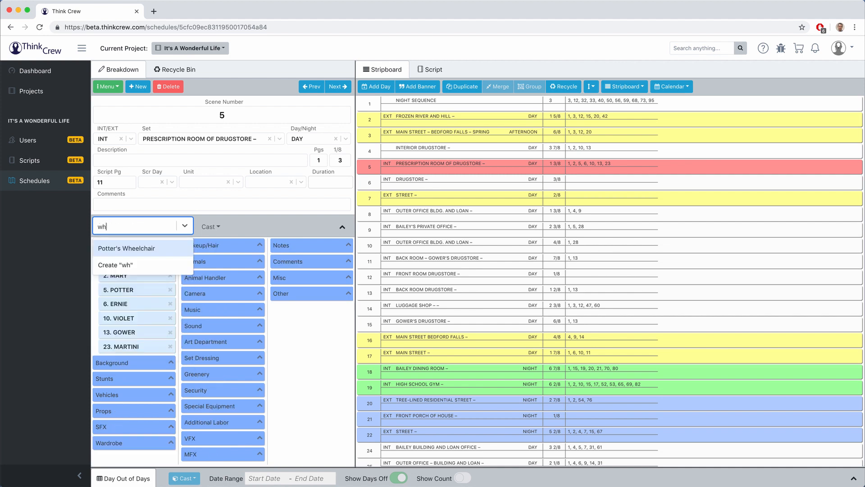
pyautogui.press('Return')
pyautogui.write('wh')
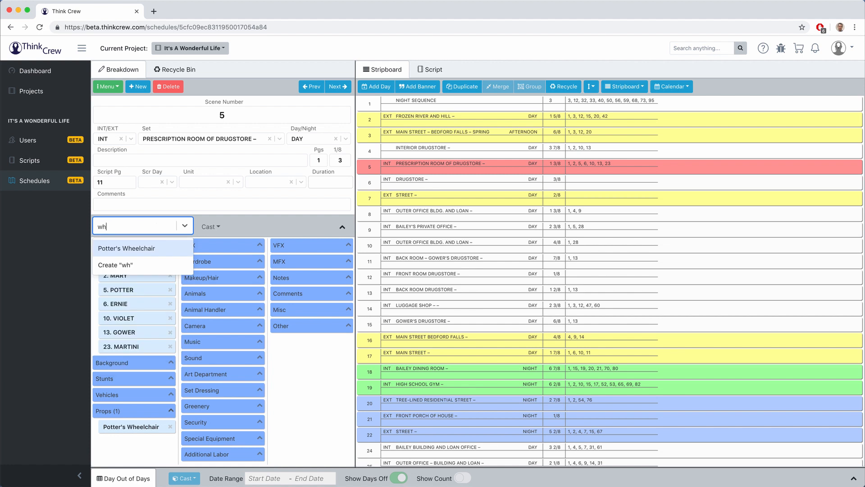
pyautogui.press('Return')
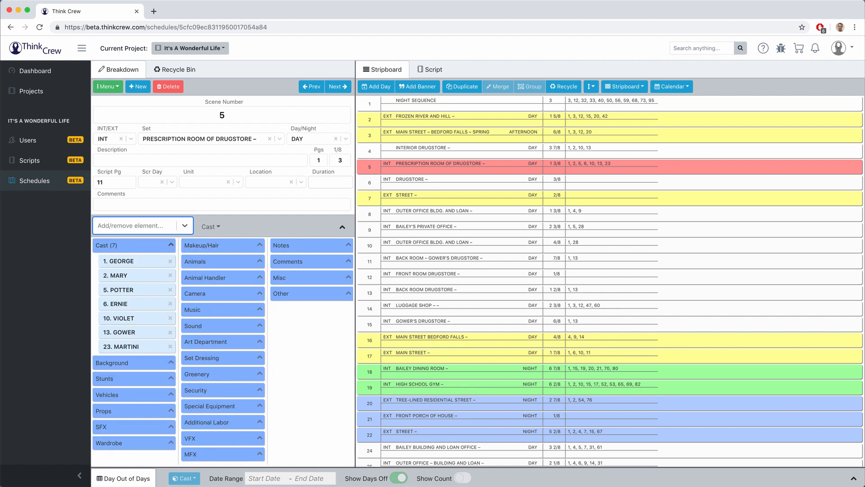
pyautogui.press('Tab')
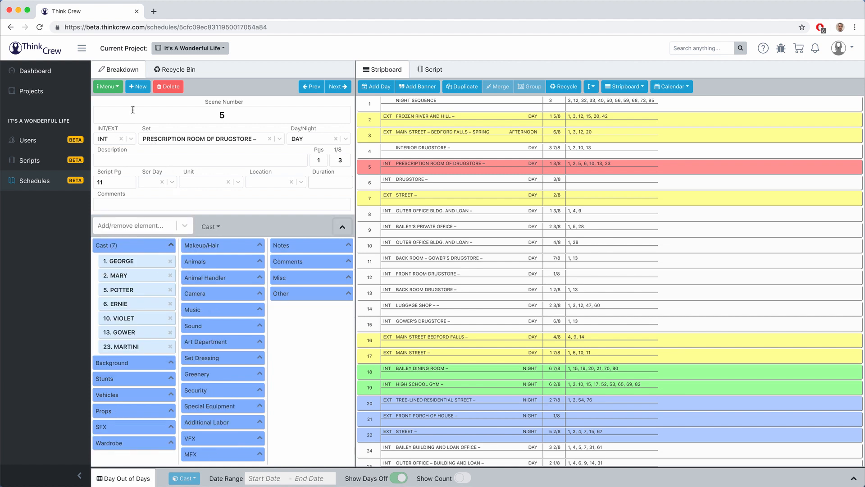
pyautogui.click(116, 88)
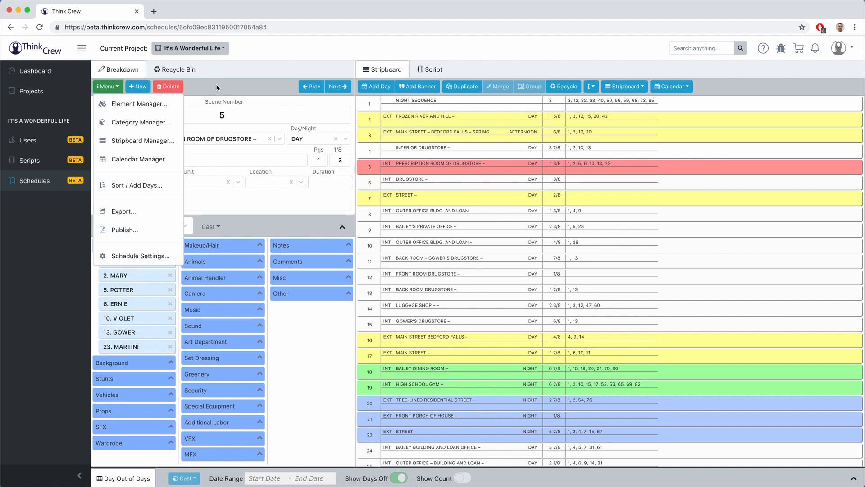
pyautogui.click(108, 86)
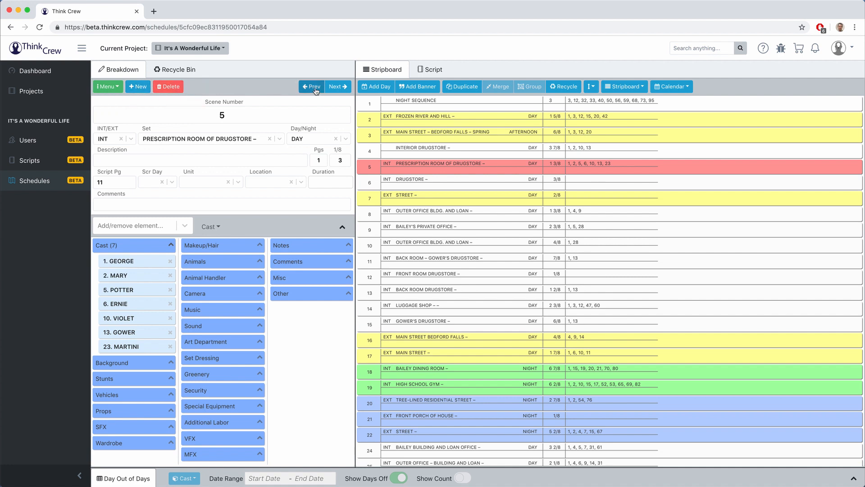
pyautogui.click(334, 88)
pyautogui.click(334, 87)
pyautogui.click(334, 87)
pyautogui.click(334, 87)
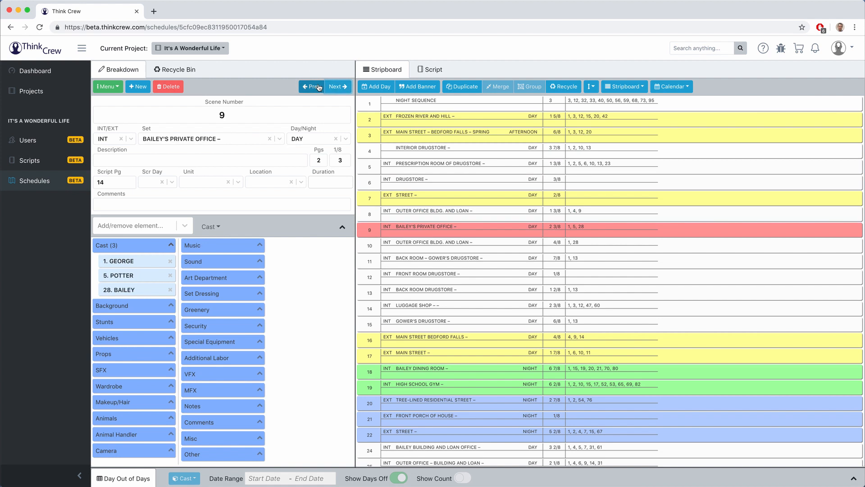
pyautogui.click(315, 87)
pyautogui.click(315, 87)
pyautogui.click(316, 87)
pyautogui.click(317, 87)
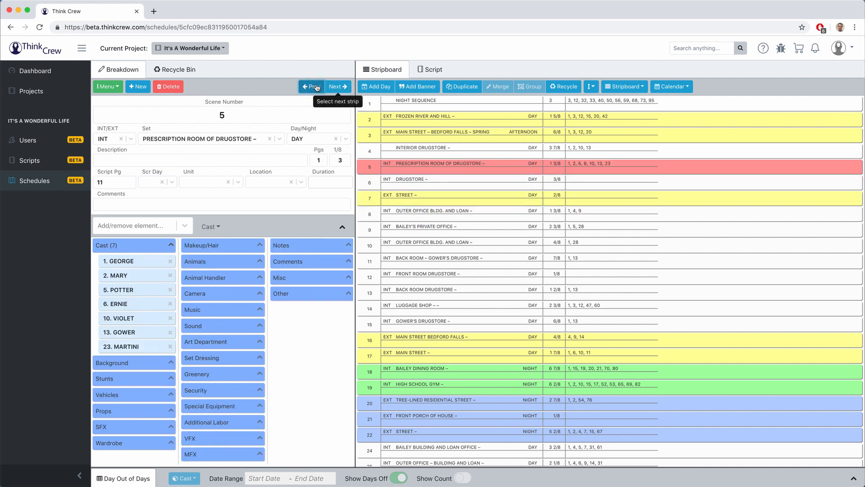
# Step: Add a day break after scene 5, insert a 'My First Banner' banner, and duplicate it
pyautogui.click(380, 87)
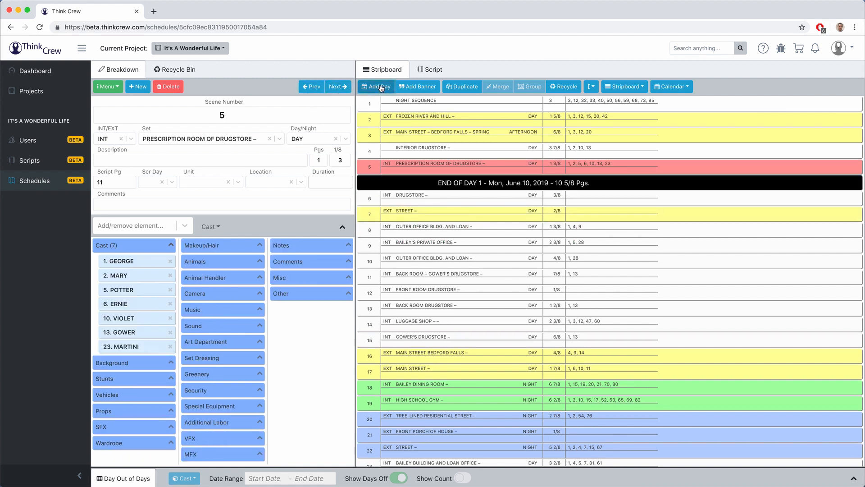
pyautogui.click(417, 87)
pyautogui.click(435, 184)
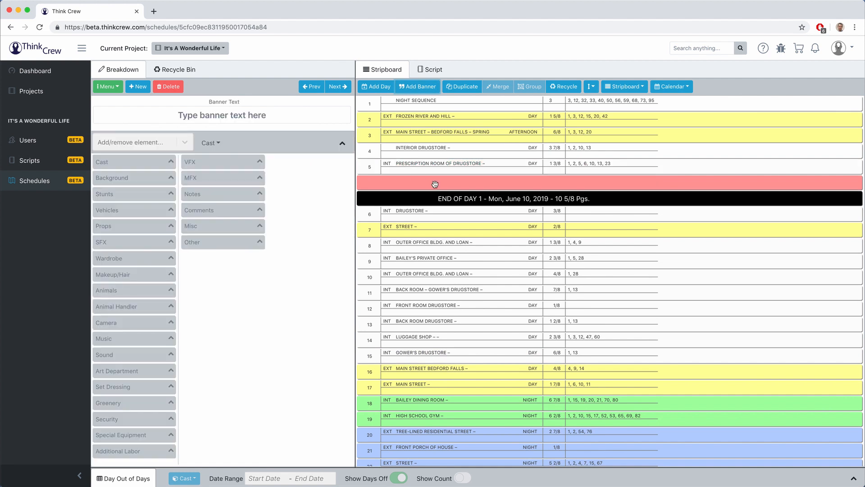
pyautogui.click(222, 115)
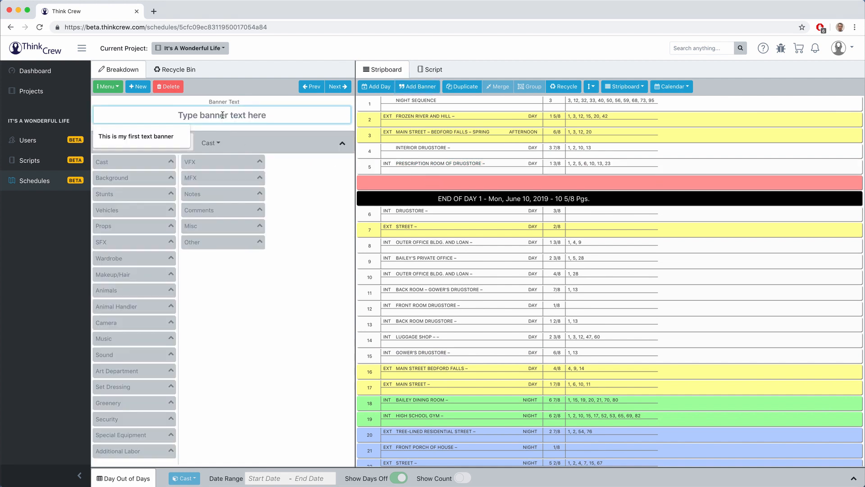
pyautogui.write('My First ')
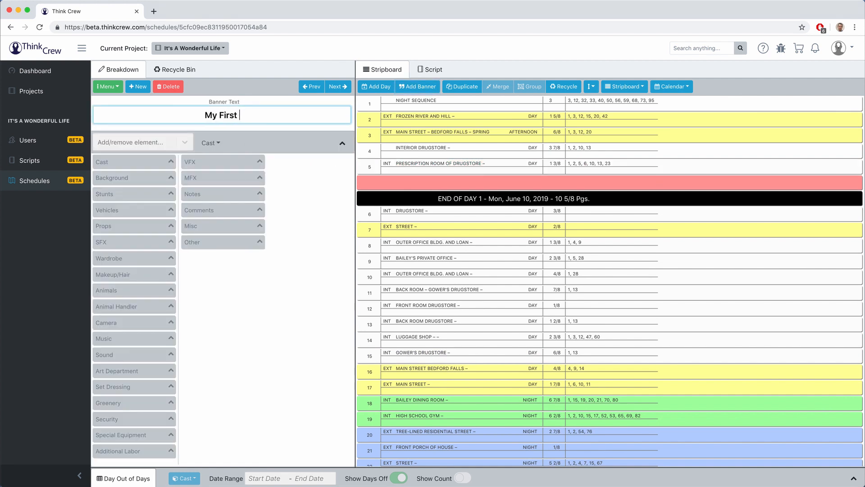
pyautogui.write('Banner')
pyautogui.press('Tab')
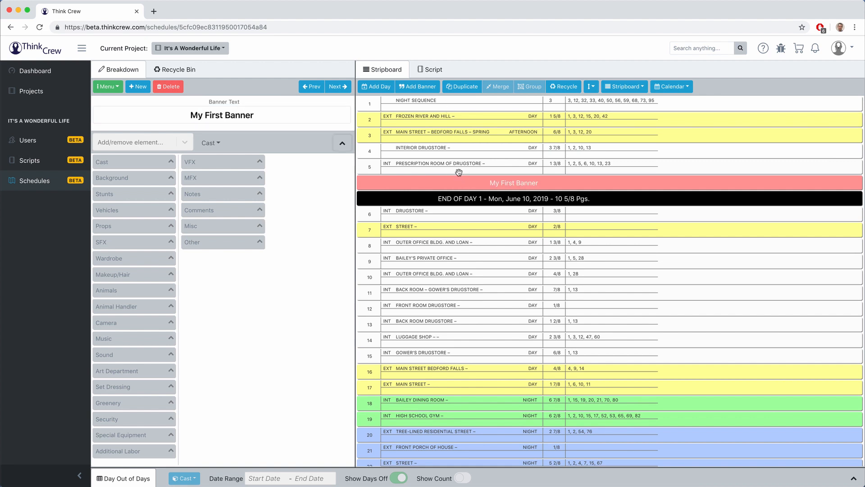
pyautogui.click(464, 87)
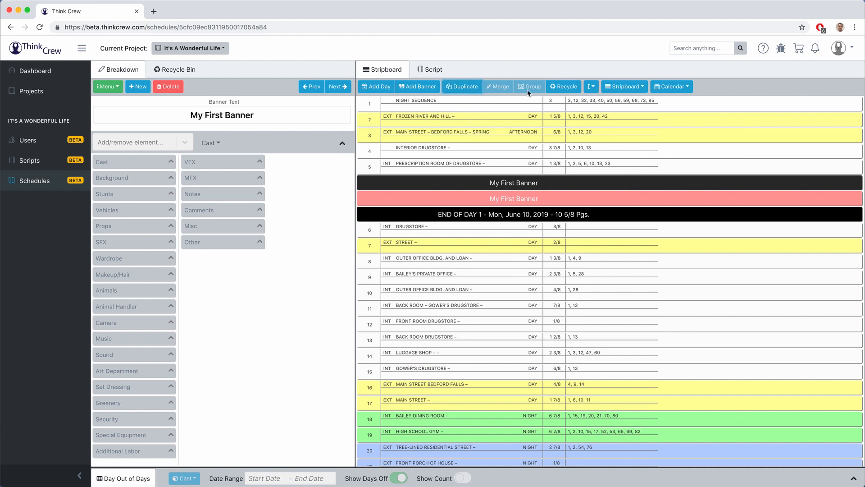
# Step: Group scenes 2–4 and drag the group below scene 12
pyautogui.click(453, 121)
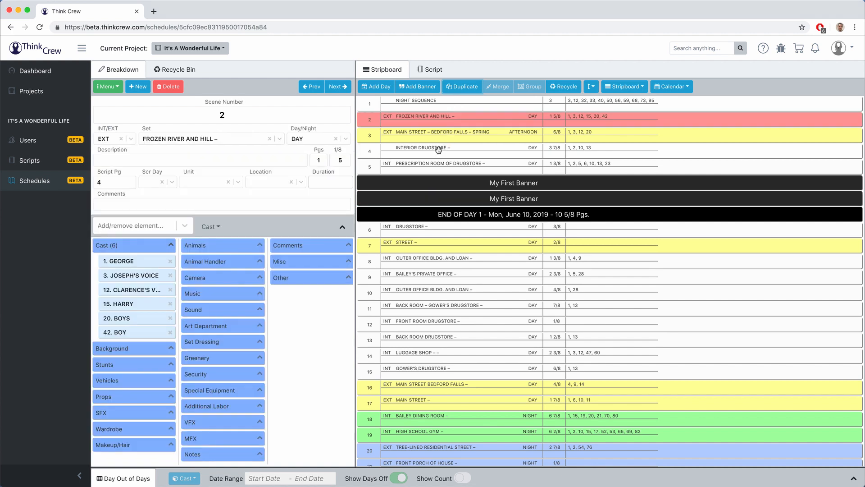
pyautogui.keyDown('shift'); pyautogui.click(438, 150); pyautogui.keyUp('shift')
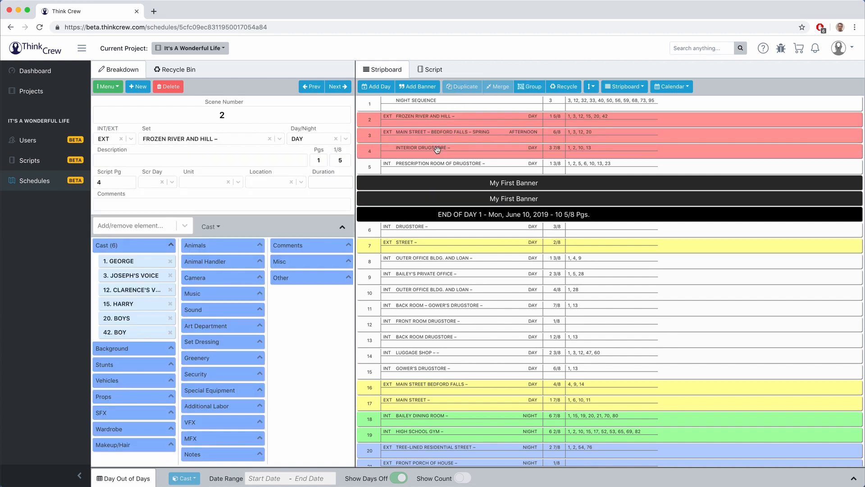
pyautogui.click(530, 88)
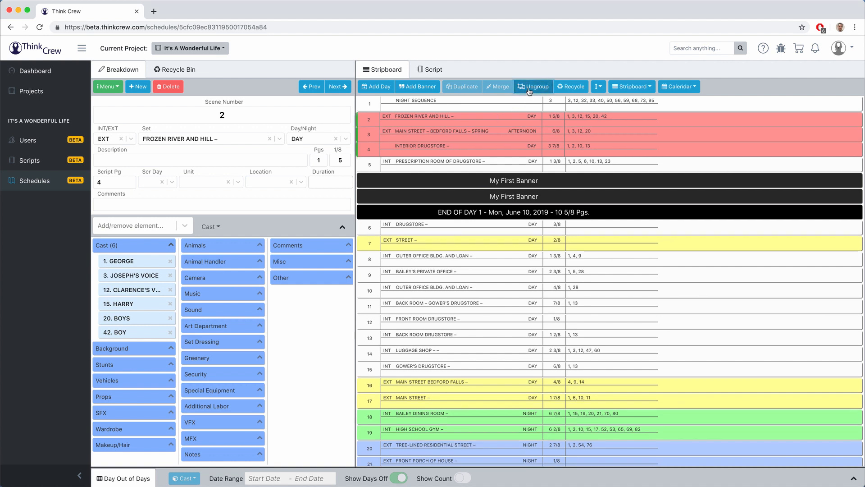
pyautogui.click(451, 242)
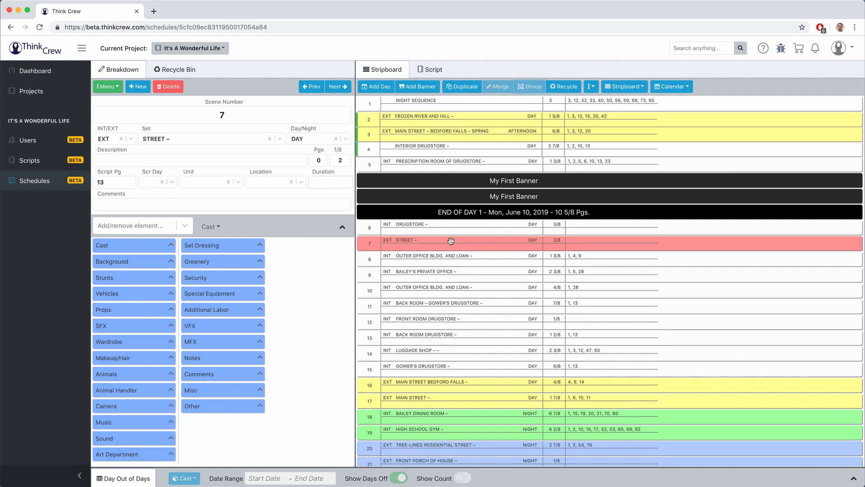
pyautogui.click(422, 119)
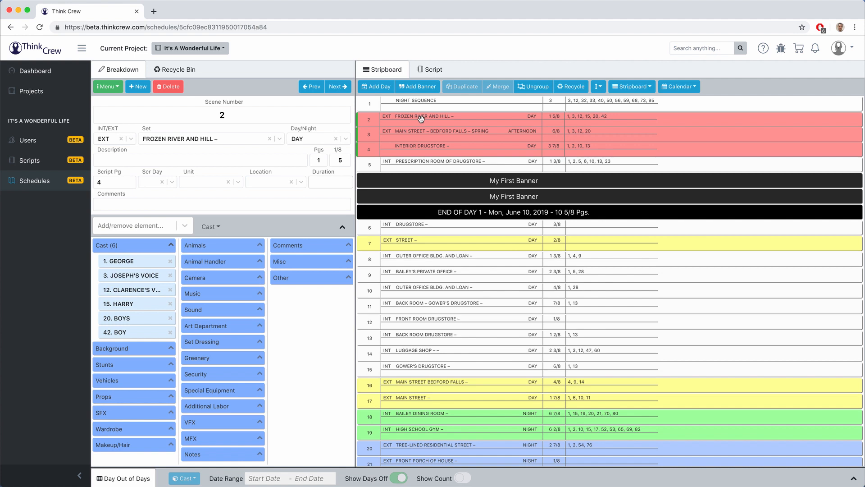
pyautogui.moveTo(421, 119); pyautogui.dragTo(429, 323)
# Step: Reorder the next day to 9, 8, 6, 7, then ungroup scenes 2–4
pyautogui.click(436, 218)
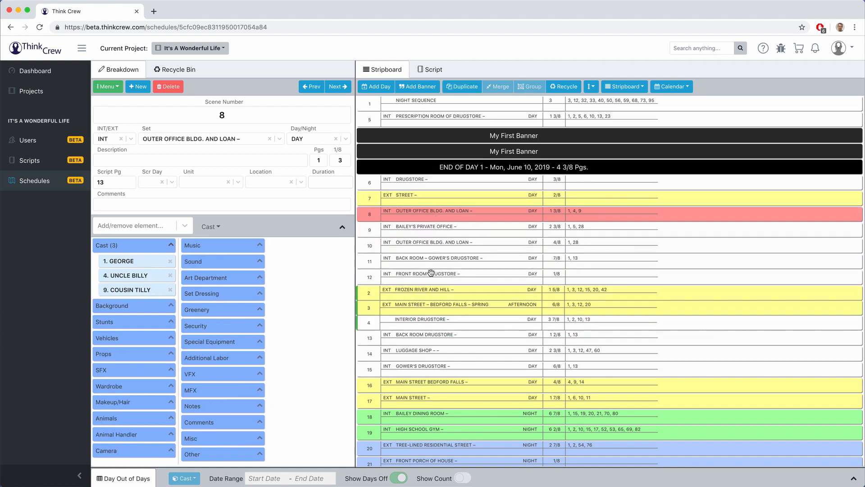
pyautogui.moveTo(417, 214)
pyautogui.mouseDown()
pyautogui.moveTo(420, 186)
pyautogui.moveTo(419, 233)
pyautogui.moveTo(418, 225)
pyautogui.mouseUp()
pyautogui.keyDown('shift'); pyautogui.click(412, 216); pyautogui.keyUp('shift')
pyautogui.click(419, 198)
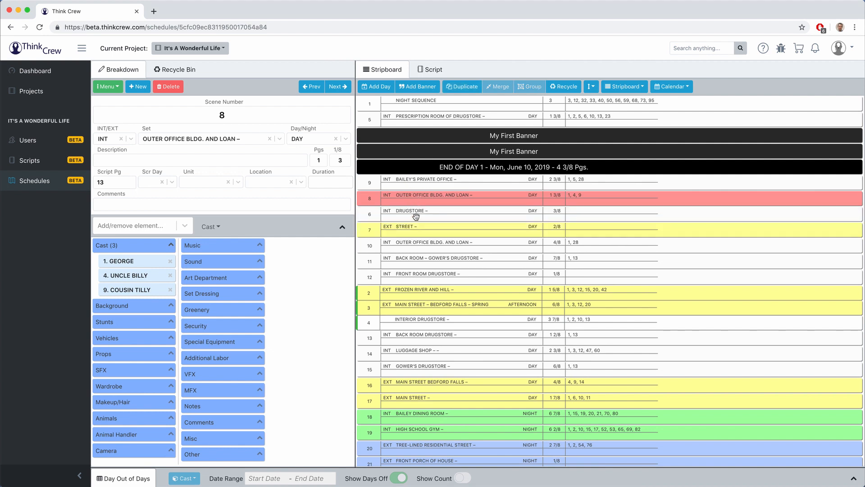
pyautogui.click(414, 219)
pyautogui.click(406, 292)
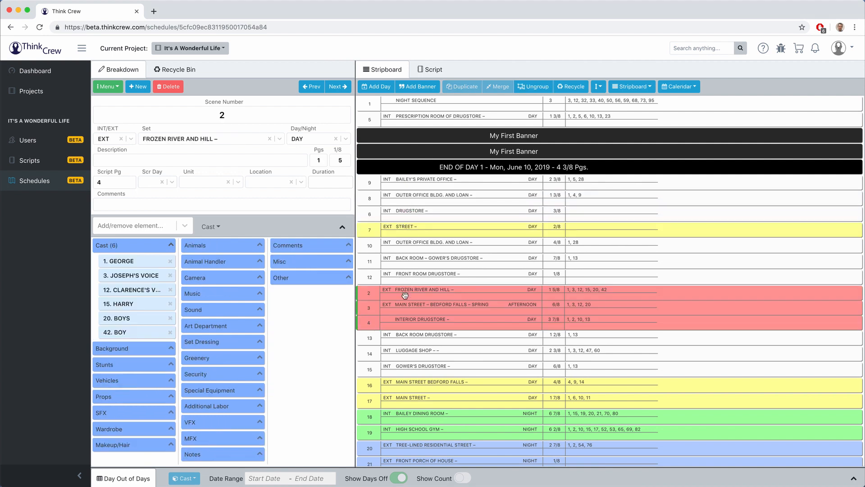
pyautogui.click(530, 87)
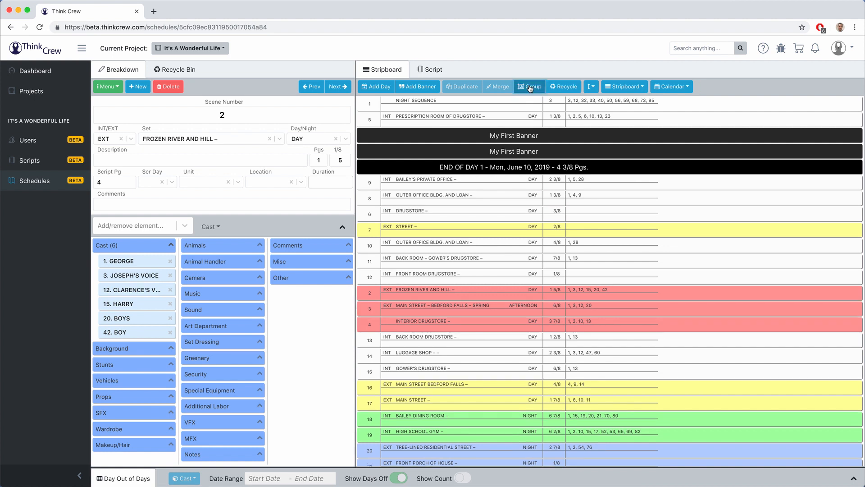
pyautogui.click(591, 87)
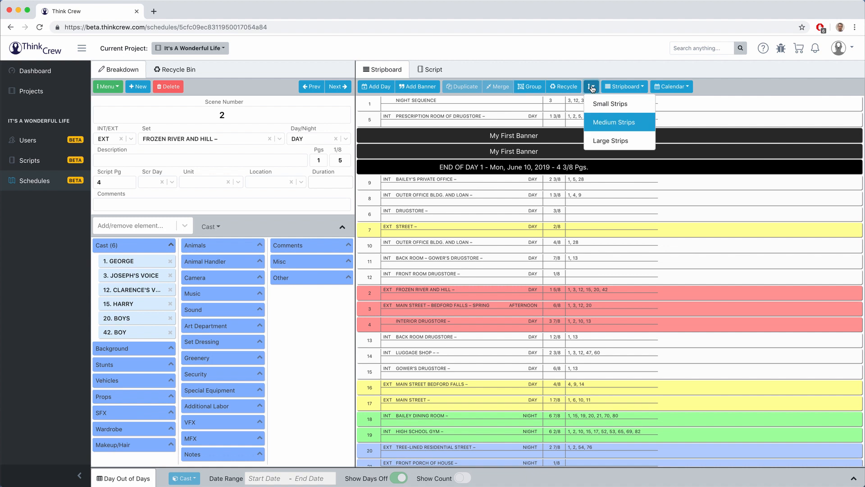
pyautogui.click(594, 102)
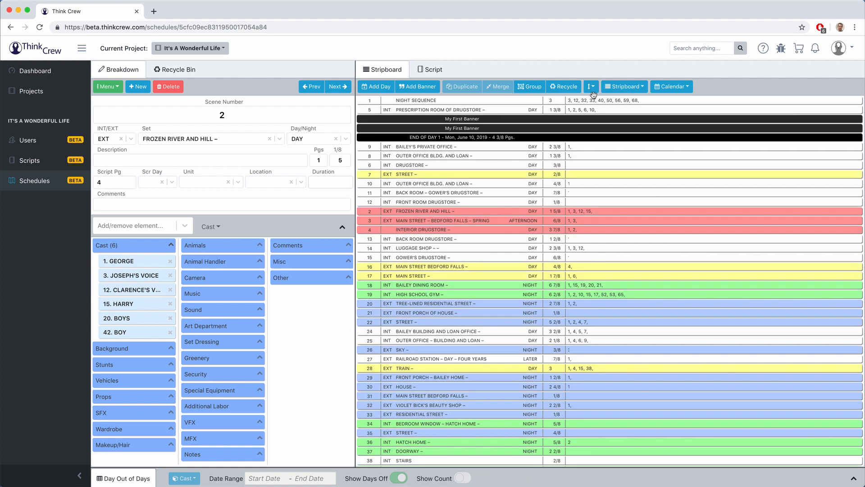
pyautogui.click(591, 86)
pyautogui.click(595, 118)
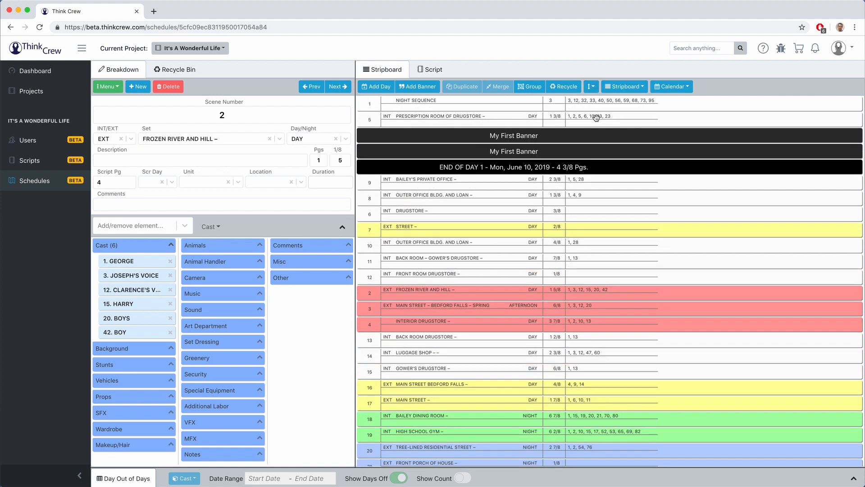
pyautogui.click(592, 88)
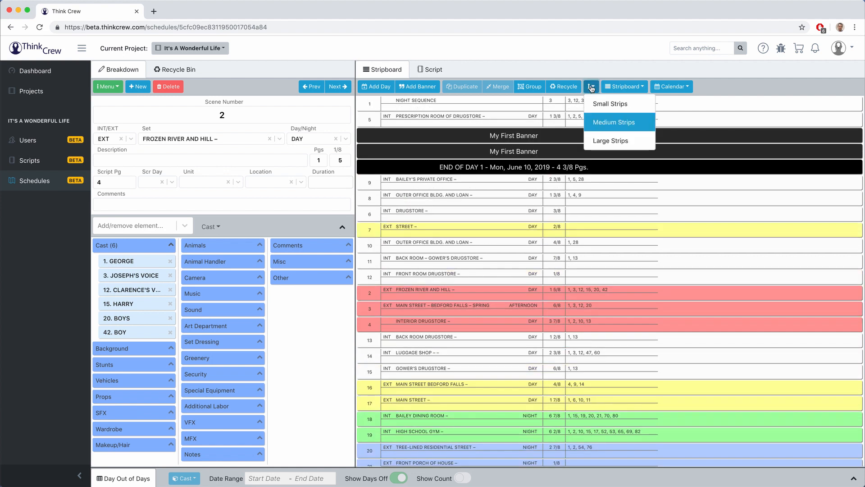
pyautogui.click(593, 137)
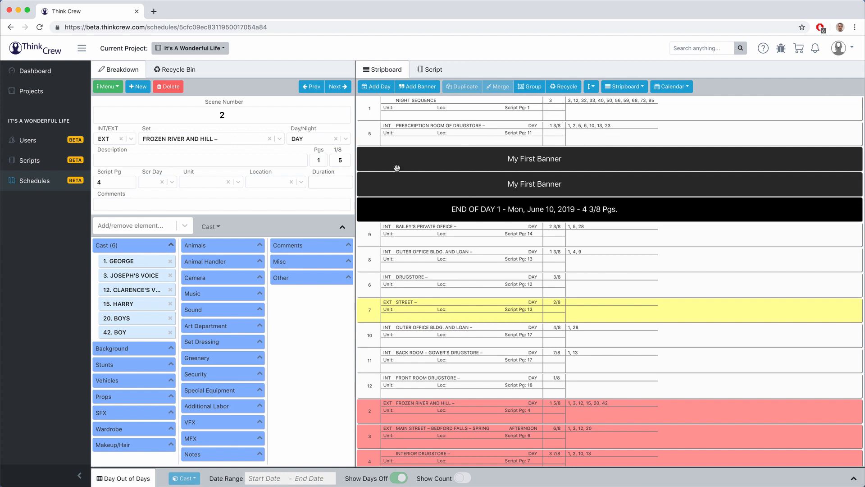
pyautogui.click(590, 86)
pyautogui.click(595, 121)
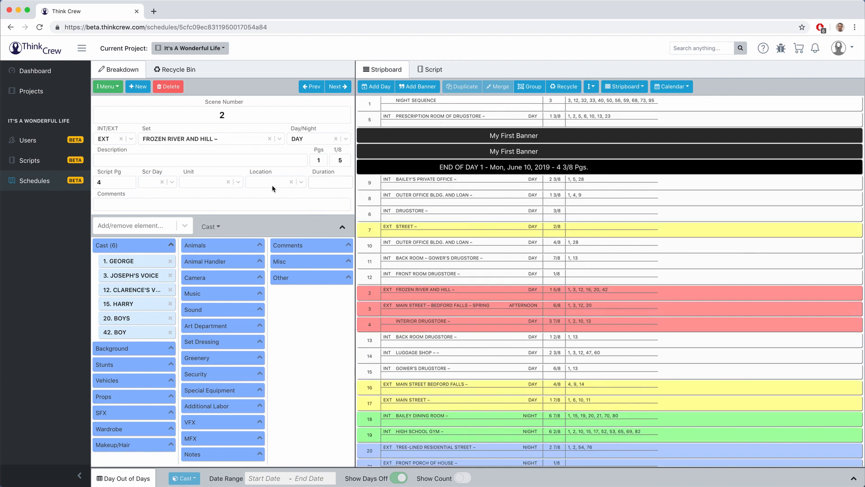
# Step: In the Element Manager, black out June 10, 2019 on GEORGE's calendar
pyautogui.click(107, 88)
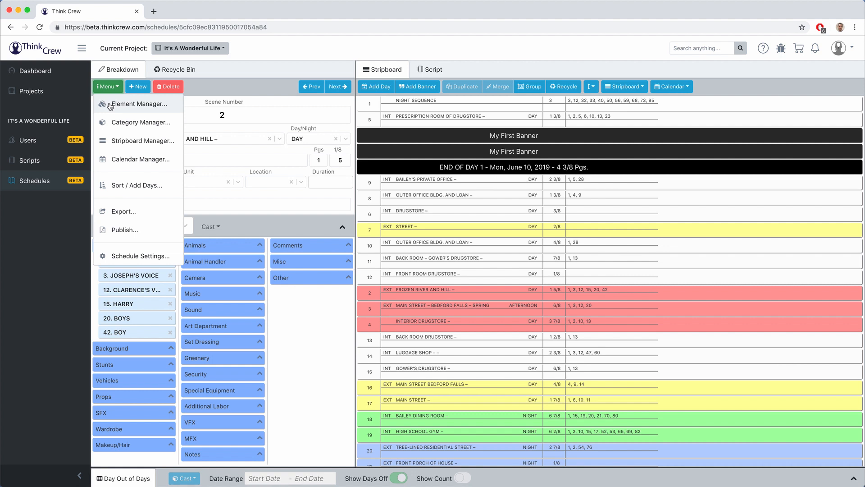
pyautogui.click(110, 105)
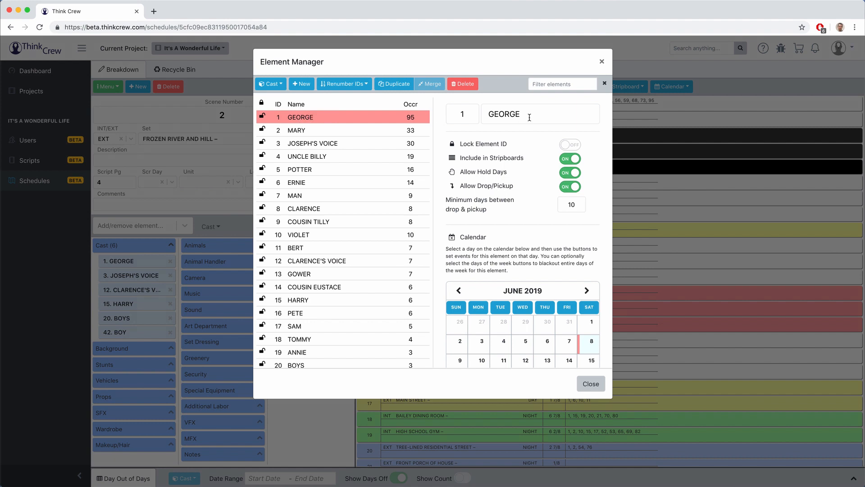
pyautogui.scroll(-3, 518, 180)
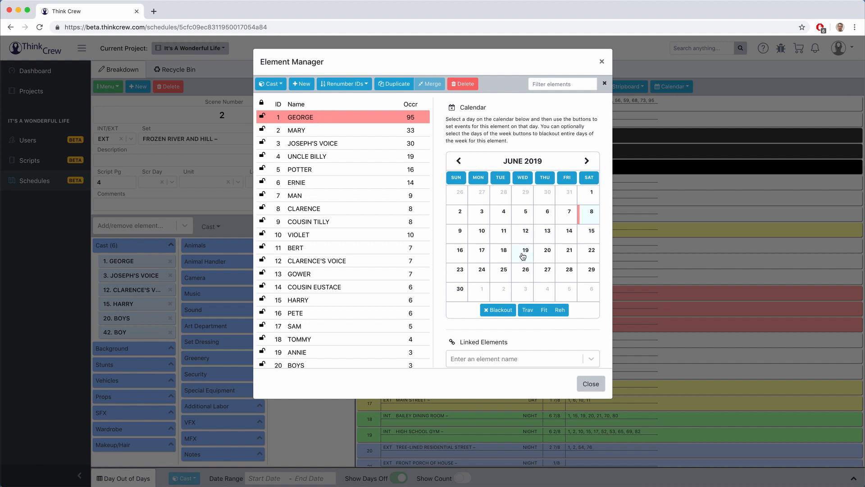
pyautogui.click(482, 238)
pyautogui.click(503, 311)
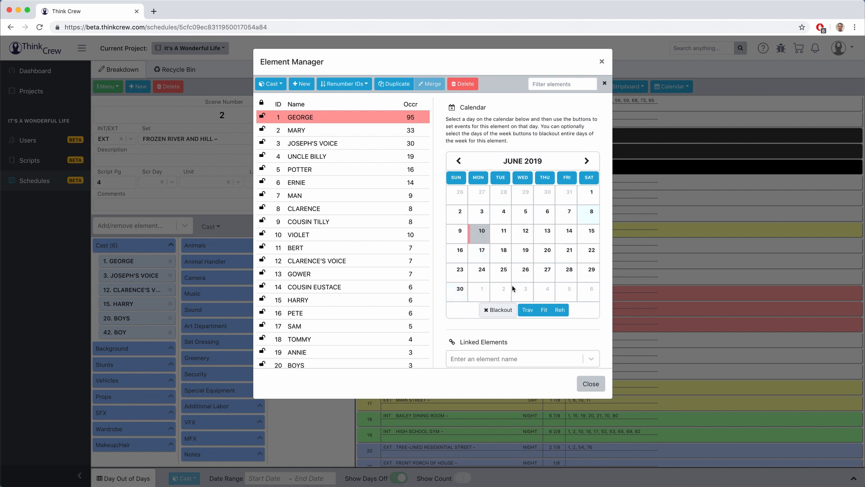
pyautogui.click(496, 311)
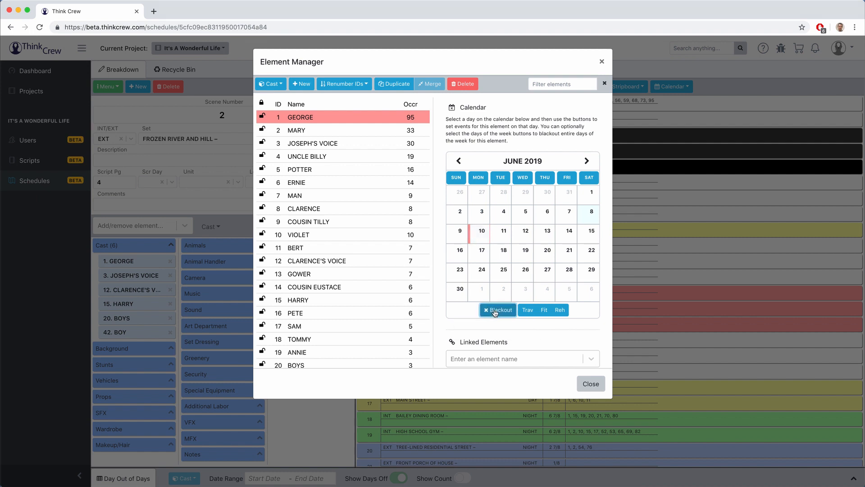
pyautogui.click(528, 311)
pyautogui.click(505, 235)
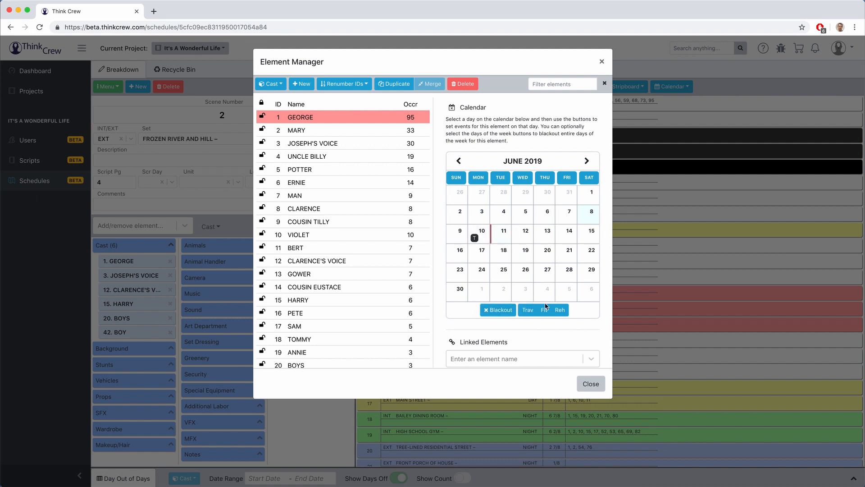
pyautogui.click(545, 310)
pyautogui.click(524, 215)
pyautogui.click(560, 310)
pyautogui.click(560, 310)
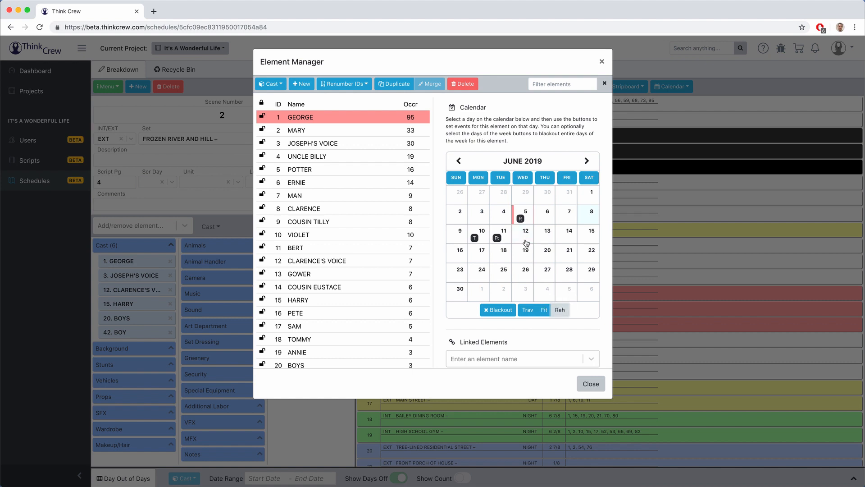
pyautogui.click(502, 234)
pyautogui.click(544, 310)
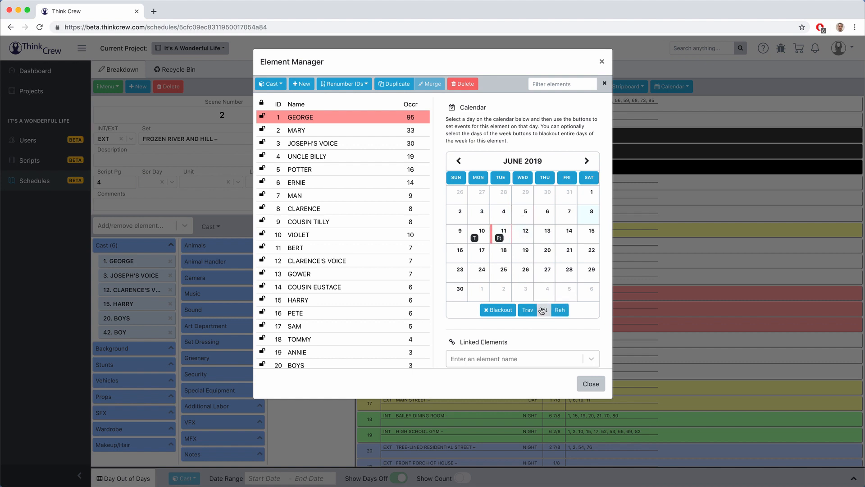
pyautogui.click(478, 233)
pyautogui.click(527, 311)
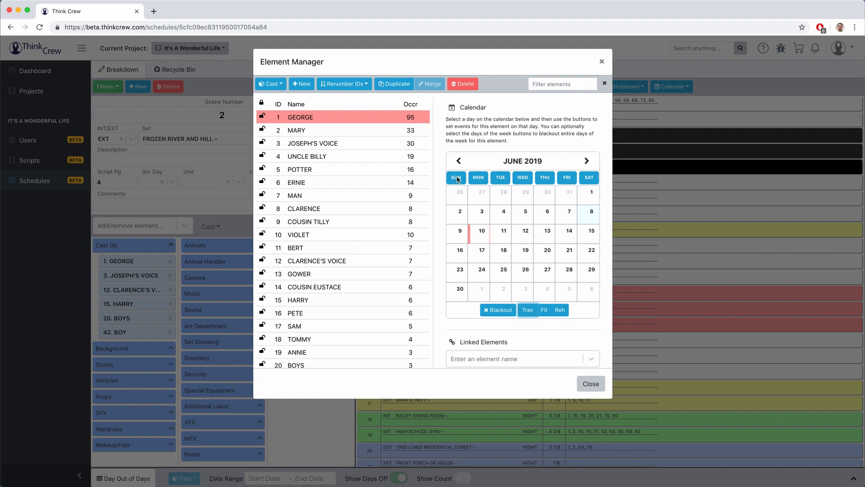
pyautogui.click(456, 178)
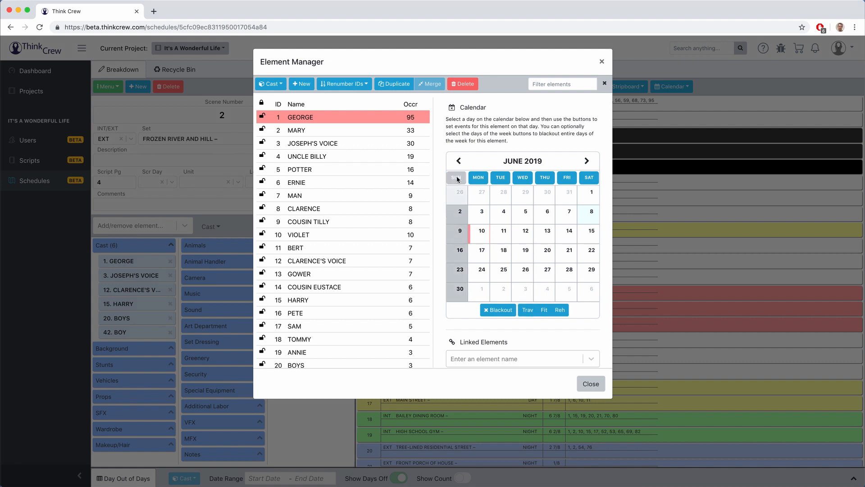
pyautogui.click(477, 178)
pyautogui.click(457, 177)
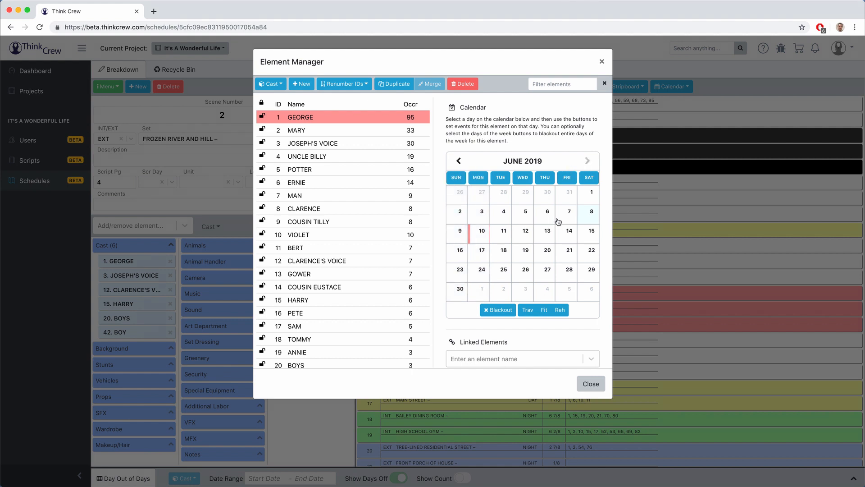
# Step: Link Zuzu's Petals (searched as 'pet') to GEORGE, add it to all his breakdowns, and close
pyautogui.scroll(-3, 502, 255)
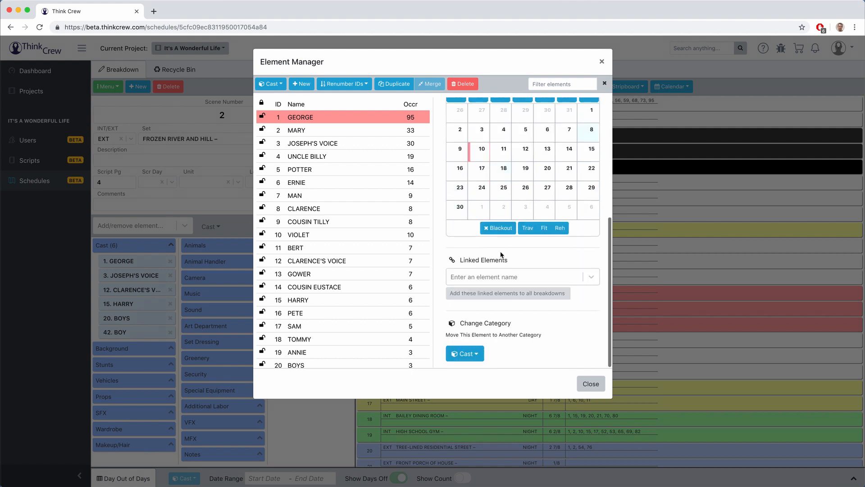
pyautogui.click(487, 279)
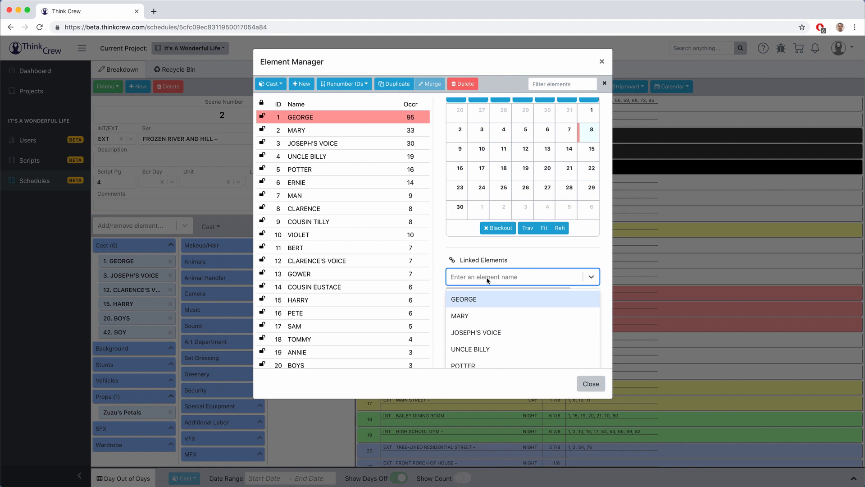
pyautogui.write('pet')
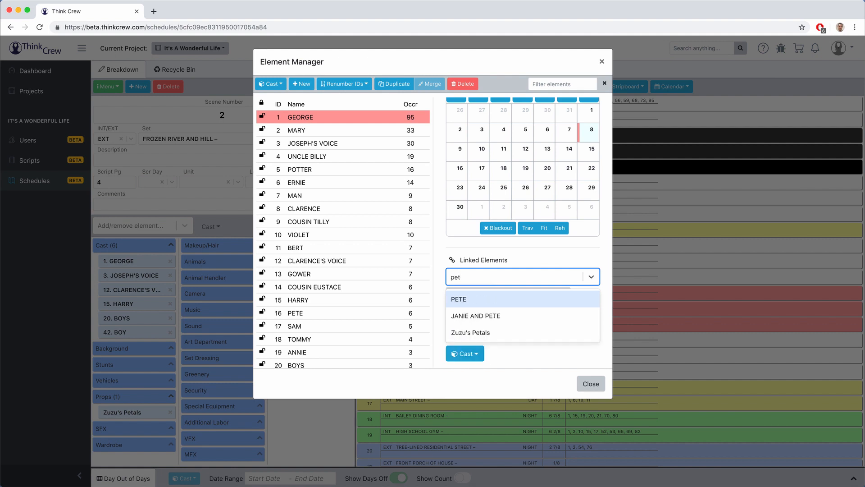
pyautogui.click(485, 333)
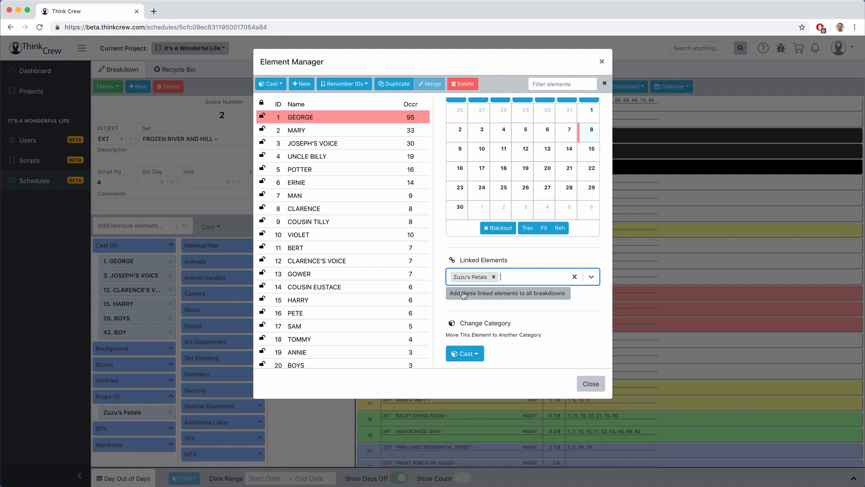
pyautogui.click(498, 294)
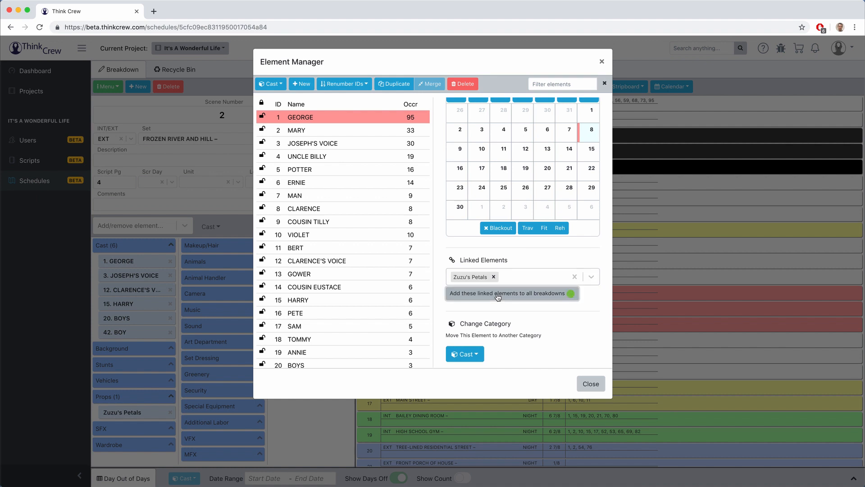
pyautogui.click(227, 269)
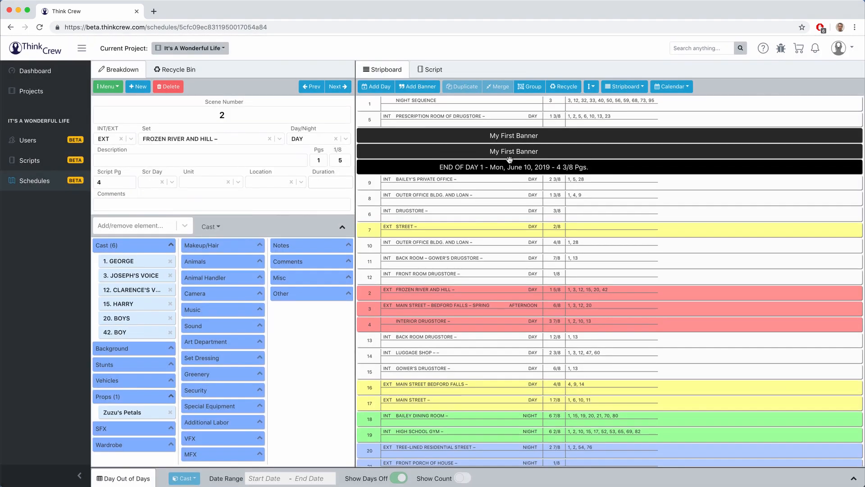
# Step: With scene 5 selected, move the MAN element from Cast to Background in the Element Manager
pyautogui.click(502, 118)
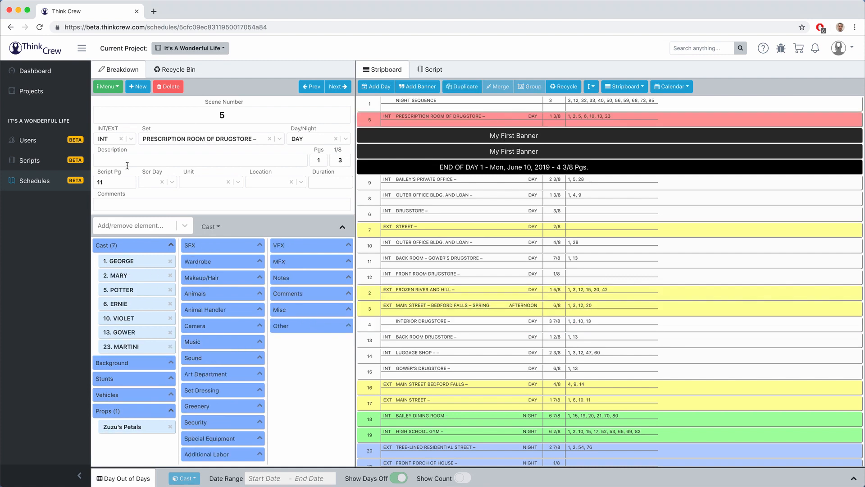
pyautogui.click(114, 90)
pyautogui.click(131, 104)
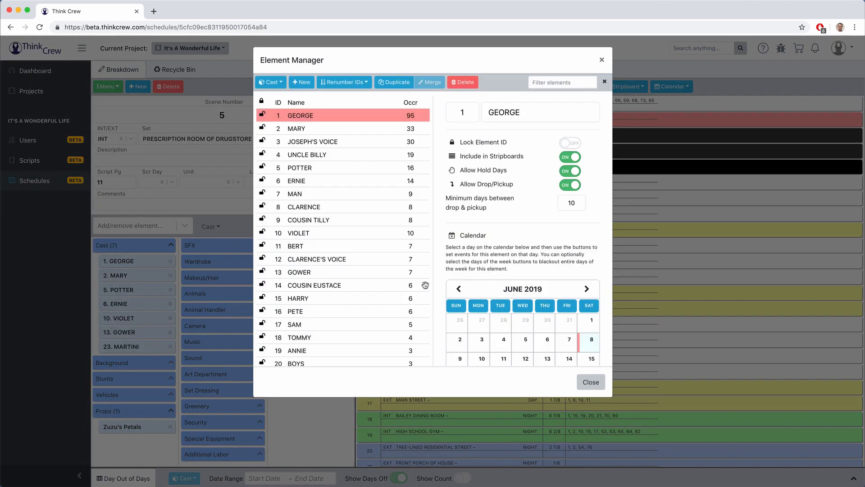
pyautogui.scroll(-10, 342, 226)
pyautogui.scroll(-5, 466, 290)
pyautogui.scroll(10, 395, 272)
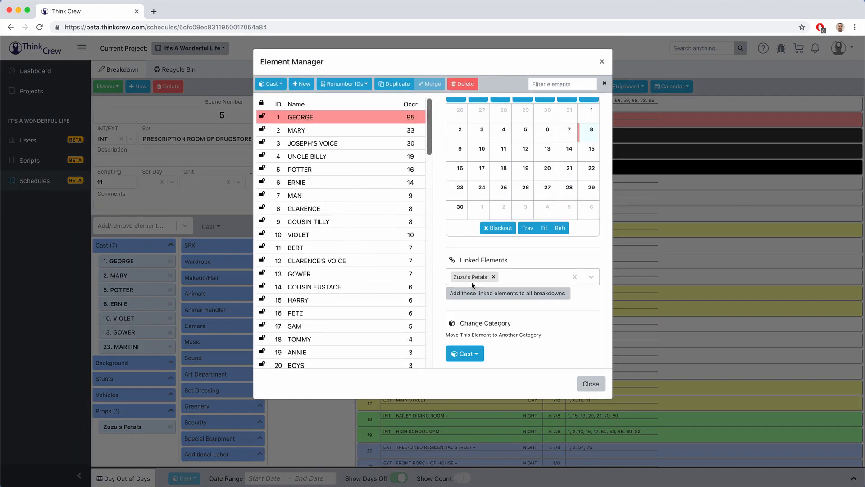
pyautogui.click(310, 182)
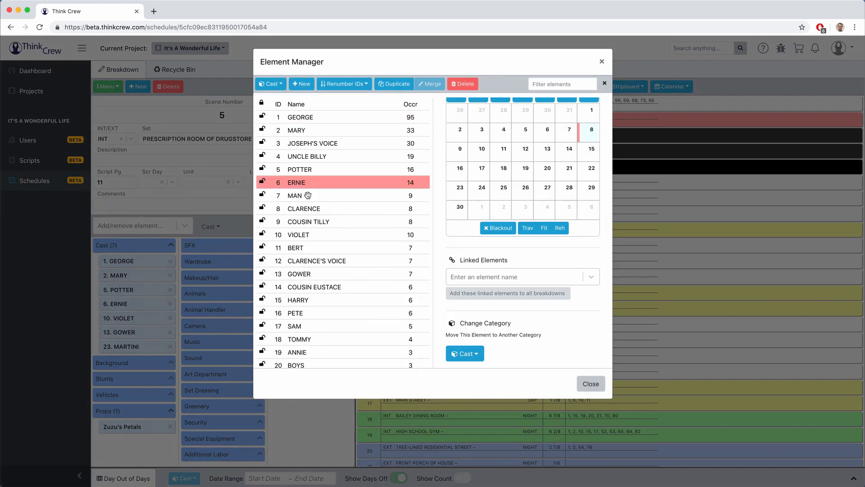
pyautogui.click(308, 196)
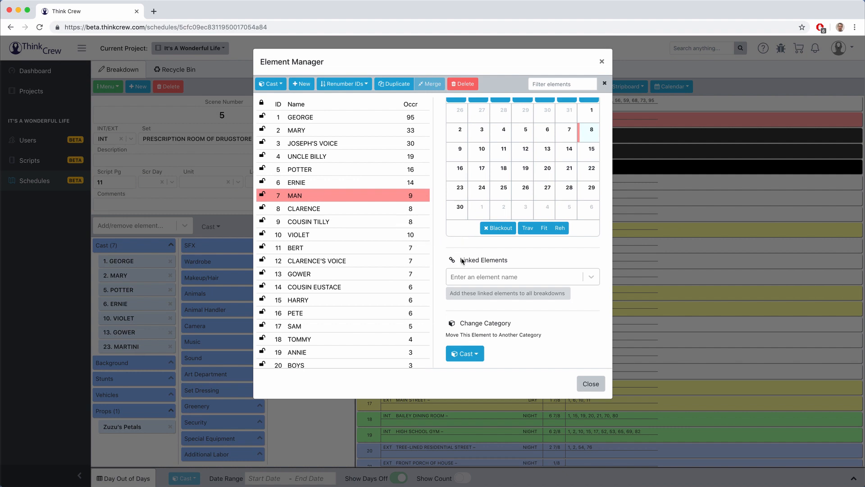
pyautogui.click(471, 354)
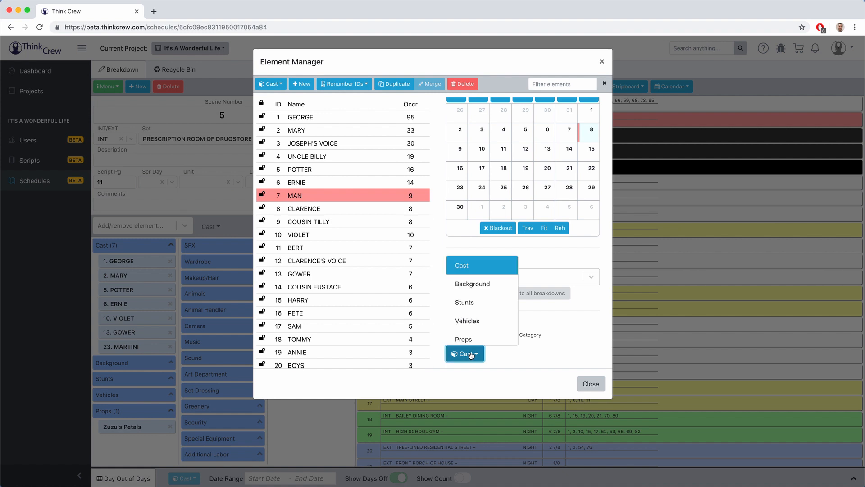
pyautogui.click(472, 284)
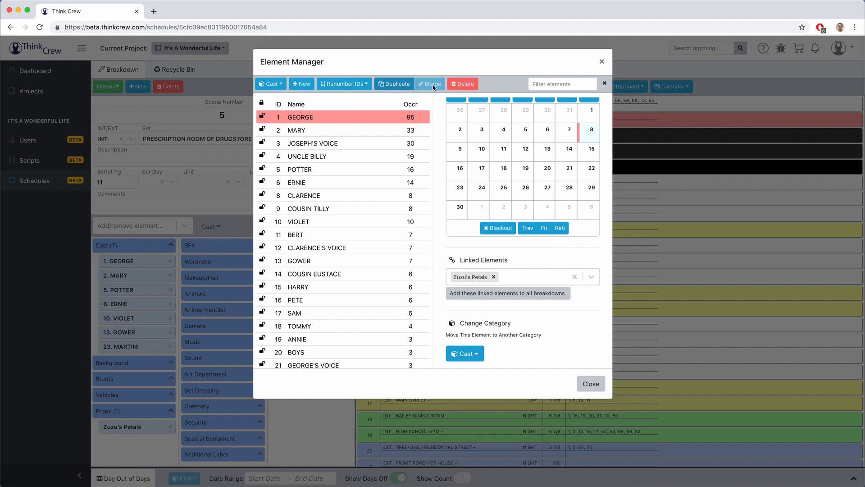
# Step: Filter the element list by 'geo', clear the filter, and close the Element Manager
pyautogui.click(562, 86)
pyautogui.write('g')
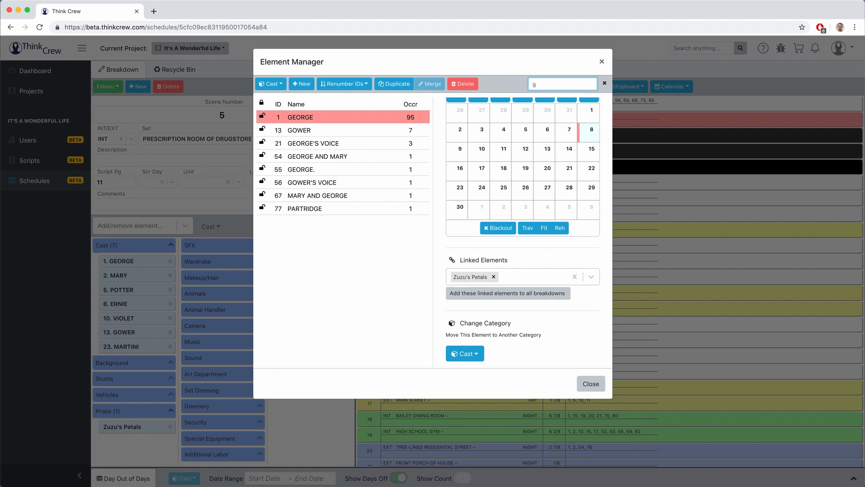
pyautogui.write('eo')
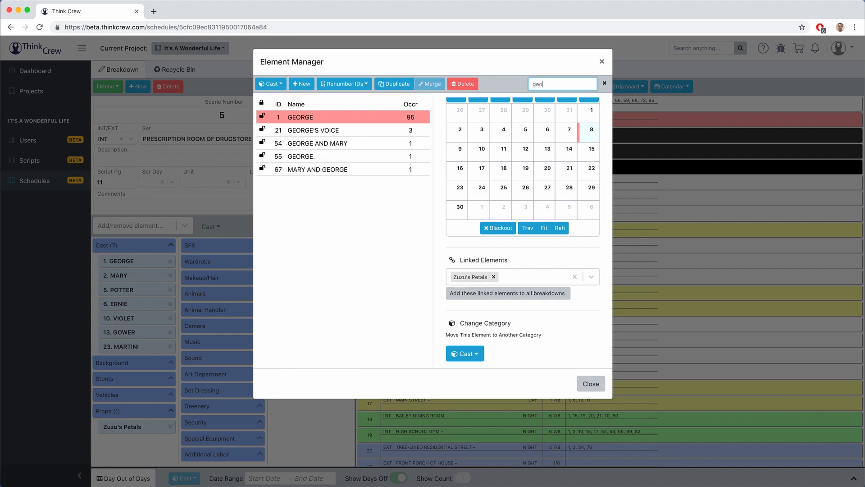
pyautogui.press('BackSpace')
pyautogui.press('BackSpace')
pyautogui.press('BackSpace')
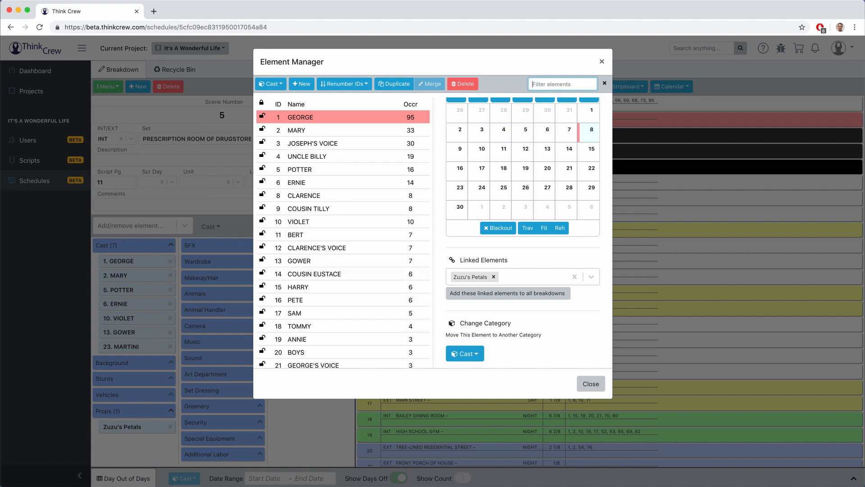
pyautogui.click(203, 117)
pyautogui.click(108, 86)
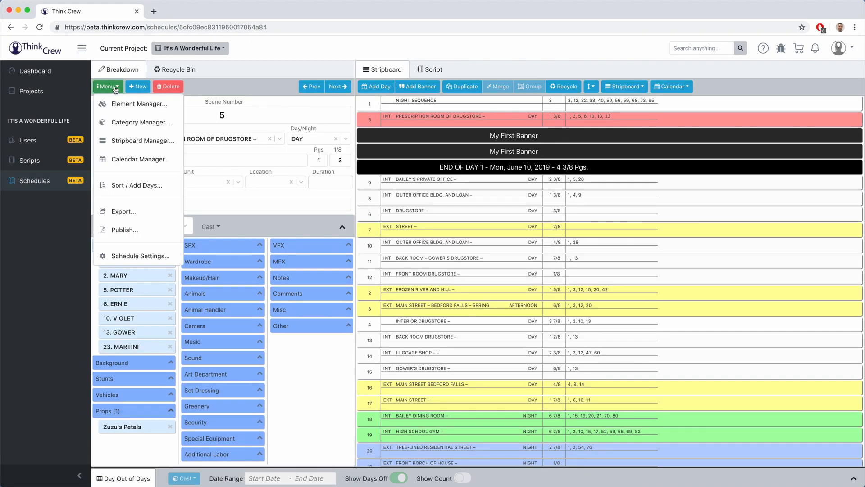
pyautogui.click(116, 123)
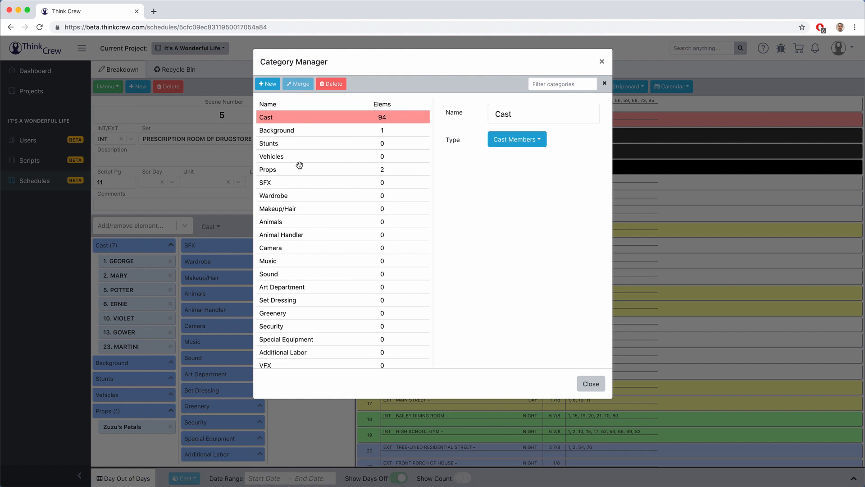
pyautogui.scroll(-3, 299, 164)
pyautogui.scroll(3, 299, 165)
pyautogui.moveTo(523, 116); pyautogui.dragTo(469, 115)
pyautogui.write('A')
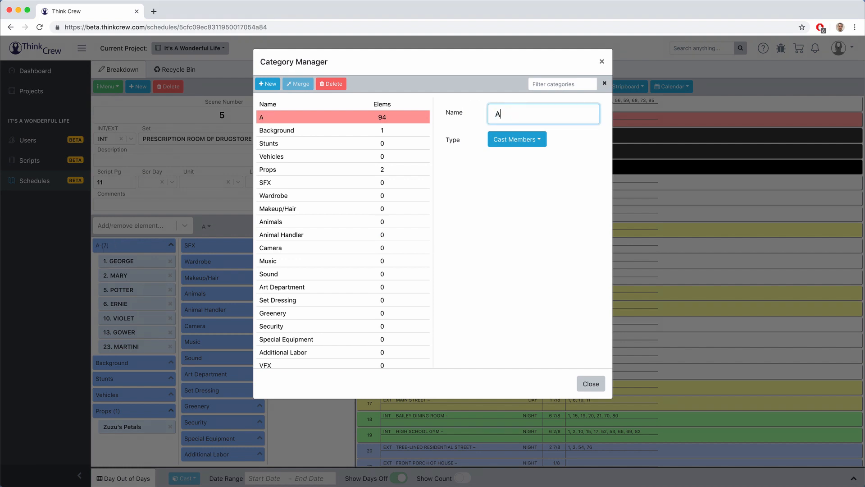
pyautogui.write('cotors')
pyautogui.press('Tab')
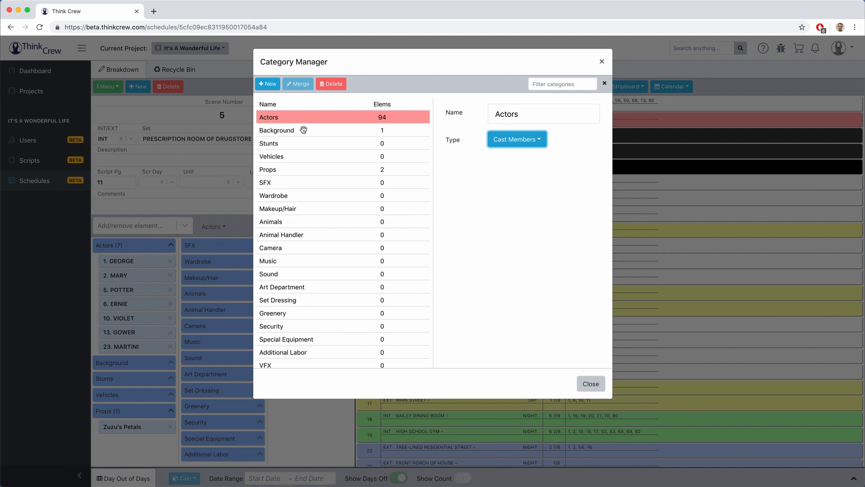
pyautogui.doubleClick(537, 115)
pyautogui.write('Cast')
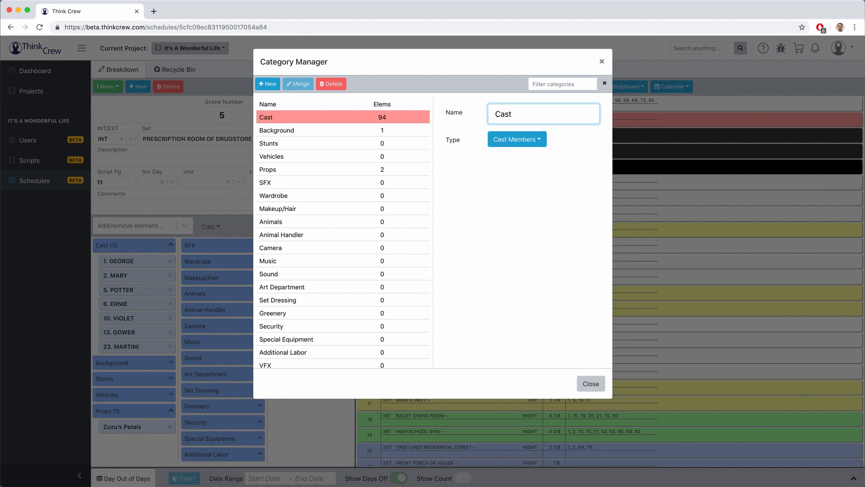
pyautogui.click(292, 131)
pyautogui.moveTo(288, 118)
pyautogui.mouseDown()
pyautogui.moveTo(287, 188)
pyautogui.moveTo(286, 116)
pyautogui.moveTo(291, 134)
pyautogui.mouseUp()
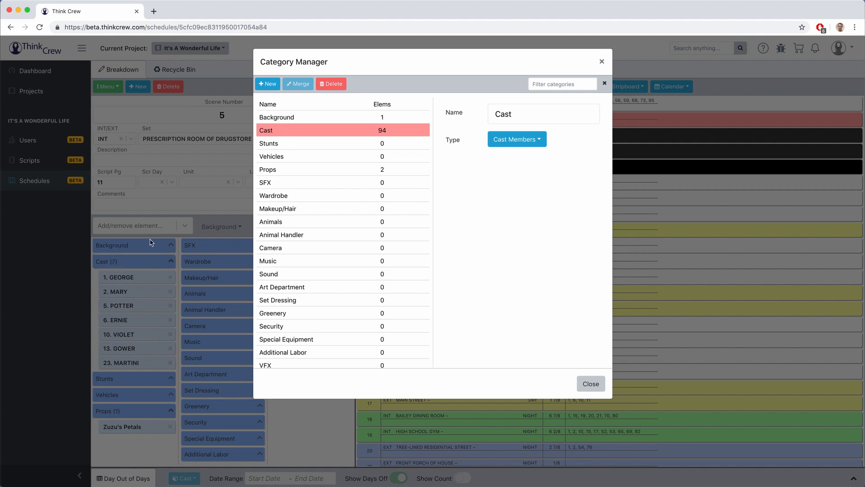
pyautogui.moveTo(281, 129)
pyautogui.mouseDown()
pyautogui.moveTo(281, 115)
pyautogui.moveTo(284, 126)
pyautogui.mouseUp()
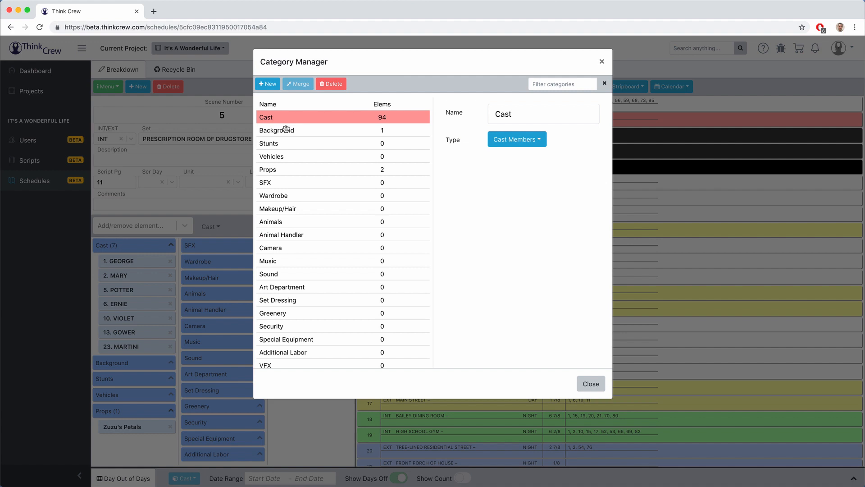
pyautogui.click(226, 130)
pyautogui.click(108, 86)
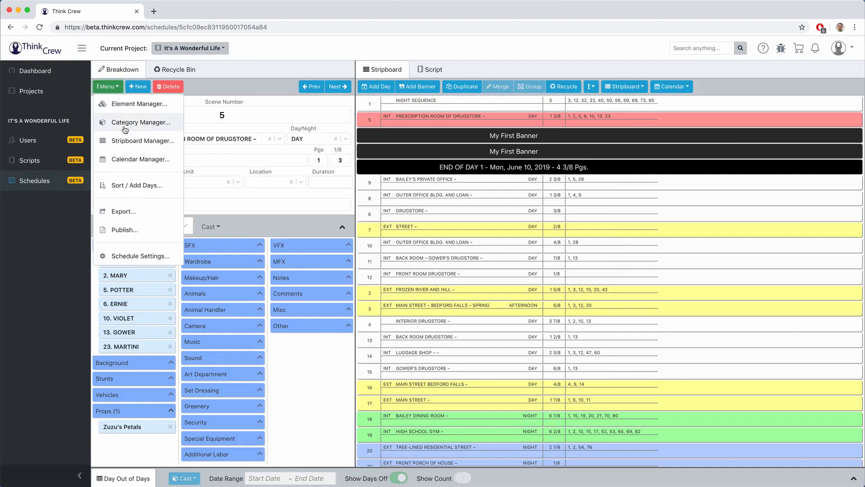
# Step: Duplicate the stripboard in Stripboard Manager and rename the copy 'Stripboard Next Ver'
pyautogui.click(127, 141)
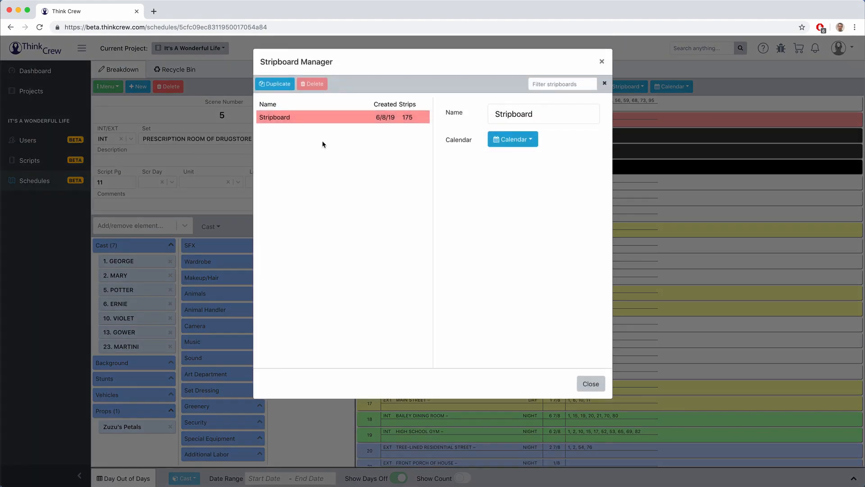
pyautogui.click(288, 117)
pyautogui.click(279, 86)
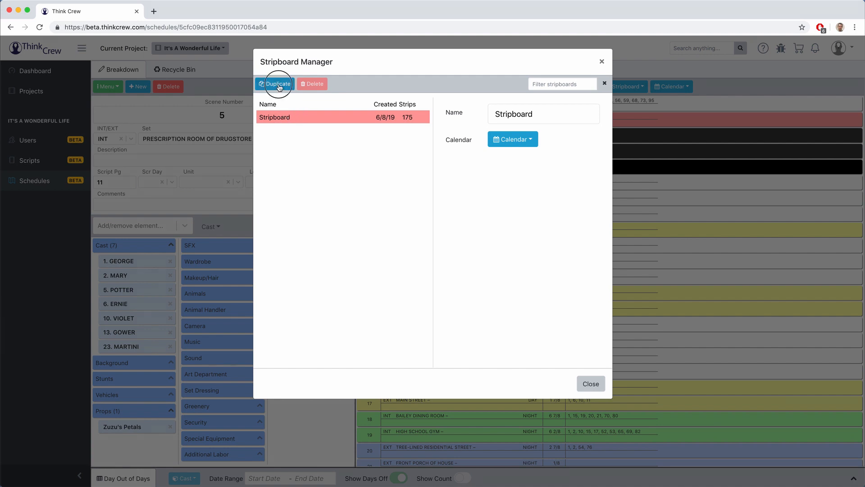
pyautogui.click(306, 130)
pyautogui.click(534, 115)
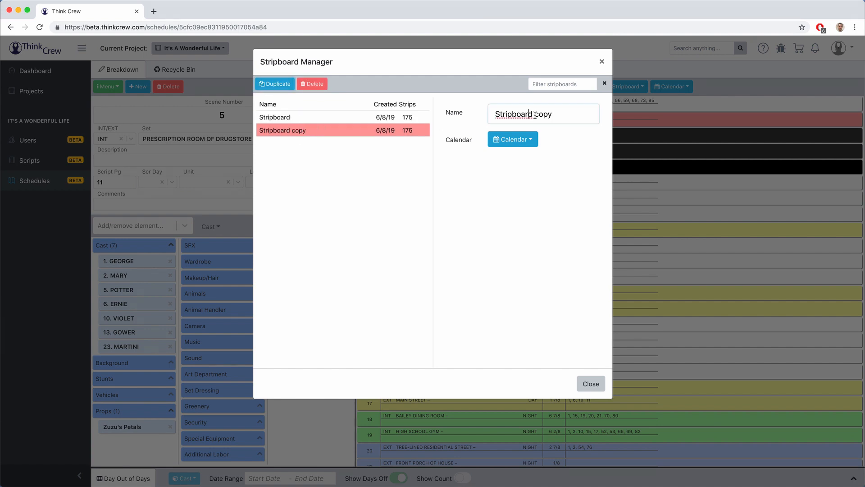
pyautogui.doubleClick(558, 115)
pyautogui.write('Ne')
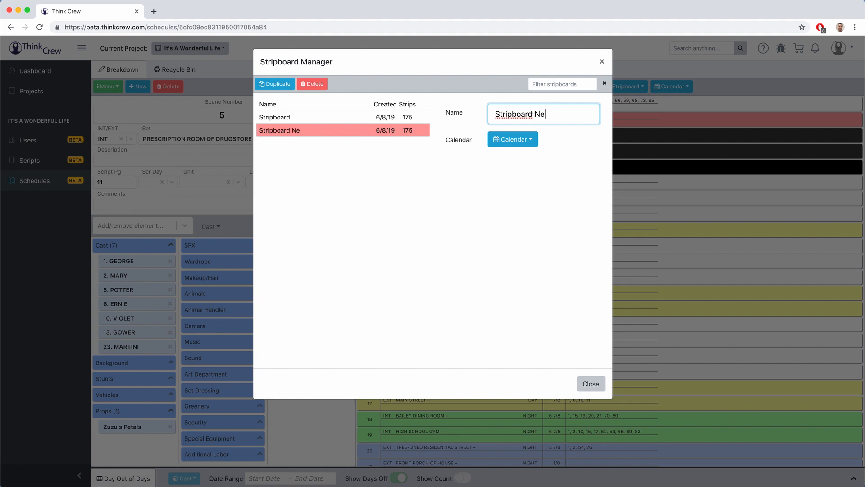
pyautogui.write('xt Ver')
pyautogui.press('Tab')
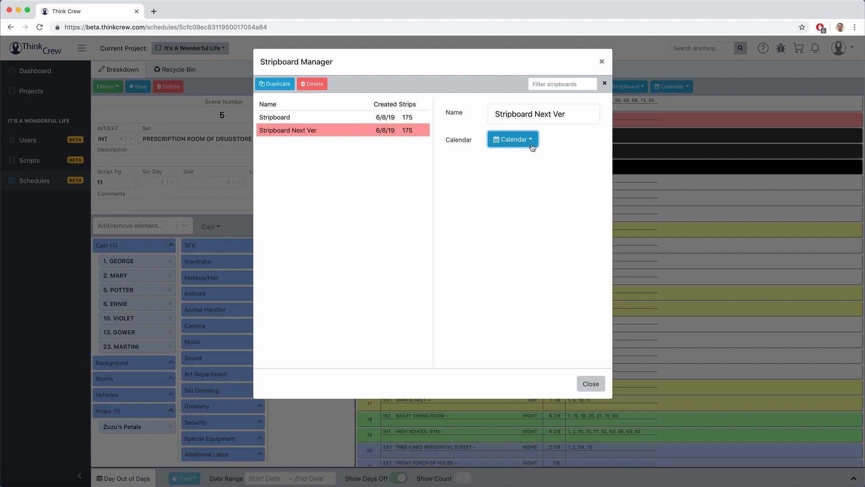
# Step: Keep the copy's existing calendar, close the manager, and open the Calendar Manager
pyautogui.click(512, 139)
pyautogui.click(528, 180)
pyautogui.click(165, 135)
pyautogui.click(108, 87)
pyautogui.click(111, 158)
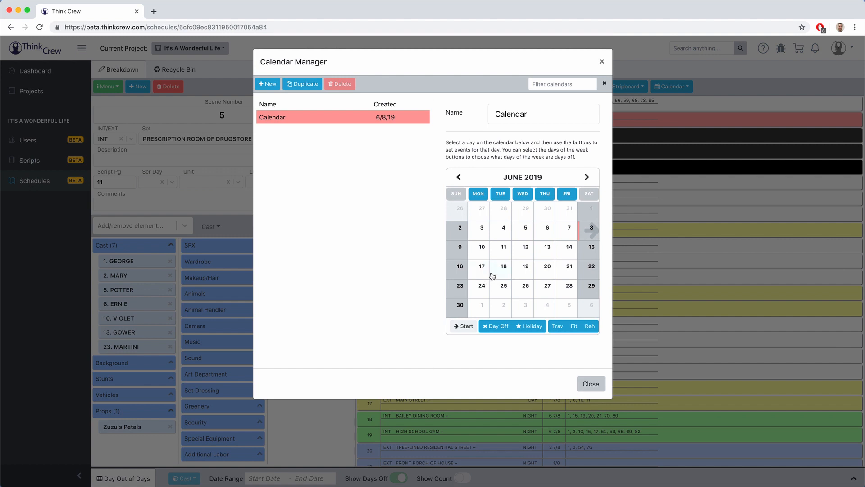
# Step: Make June 10 the first shoot day and mark June 12 as a day off
pyautogui.click(482, 248)
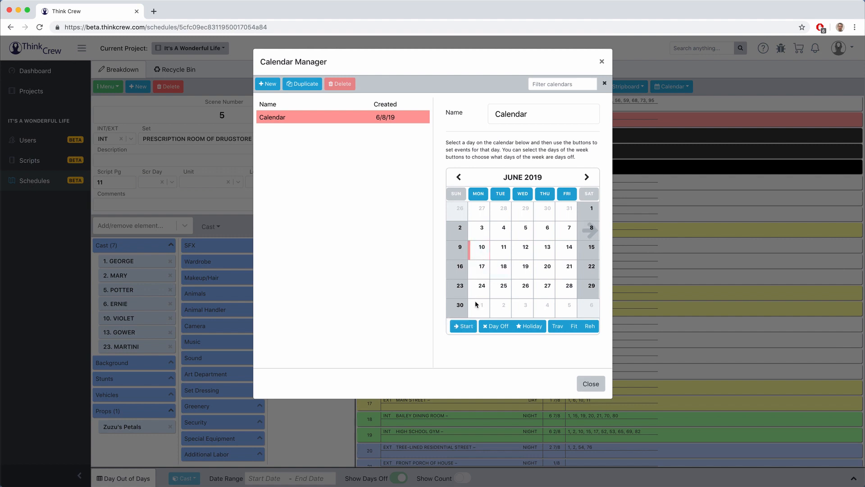
pyautogui.click(463, 327)
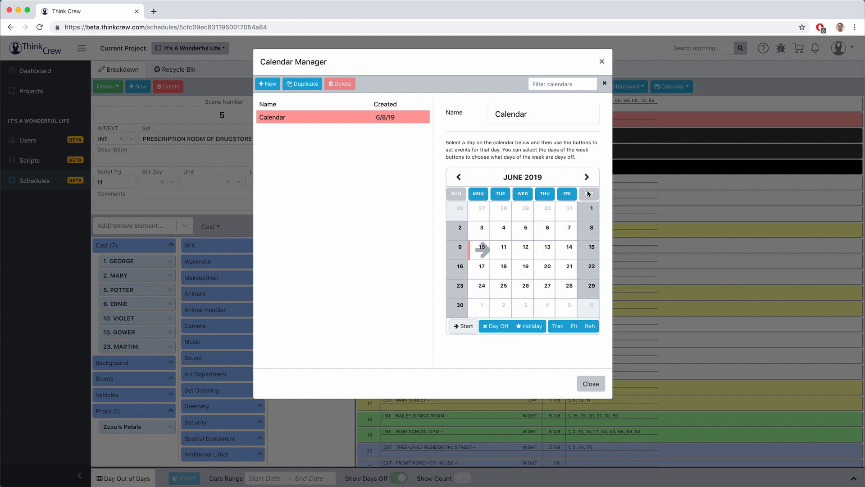
pyautogui.click(524, 250)
pyautogui.click(491, 333)
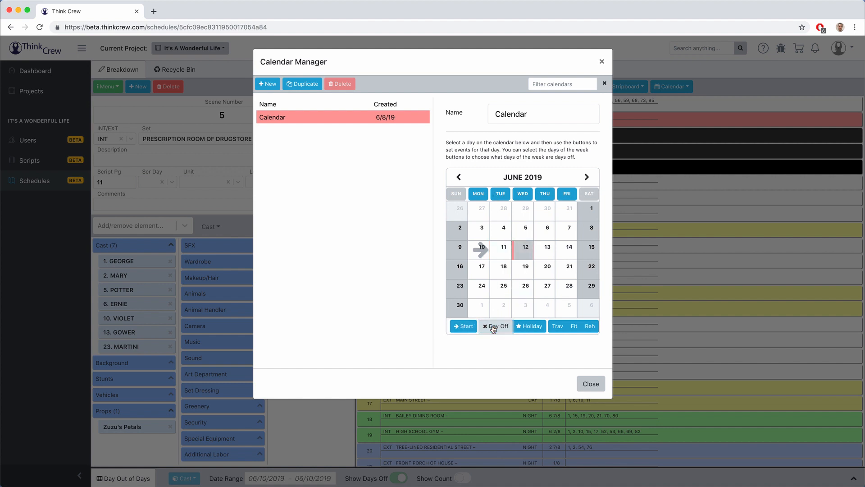
# Step: Mark June 17 as a holiday and June 24 as a travel day, then close the calendar
pyautogui.click(482, 268)
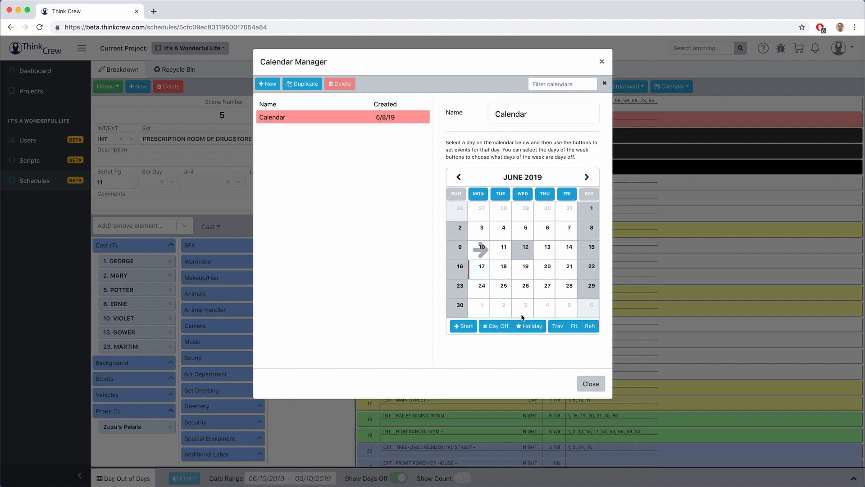
pyautogui.click(543, 330)
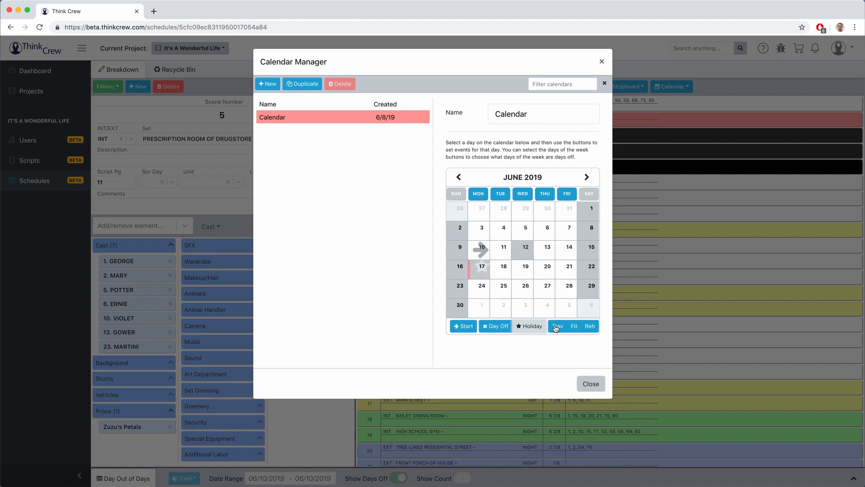
pyautogui.click(485, 288)
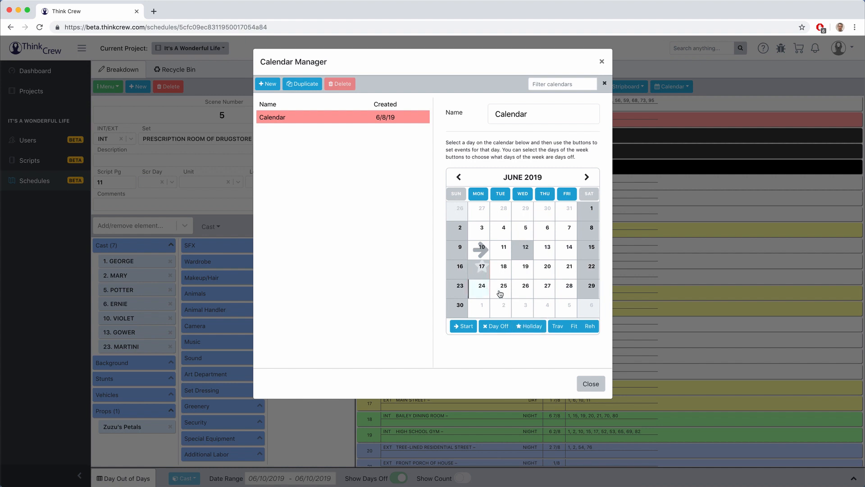
pyautogui.click(558, 327)
pyautogui.click(196, 133)
pyautogui.click(109, 87)
# Step: Sort the strips by Set, INT/EXT, Day/Night and Scene
pyautogui.click(122, 186)
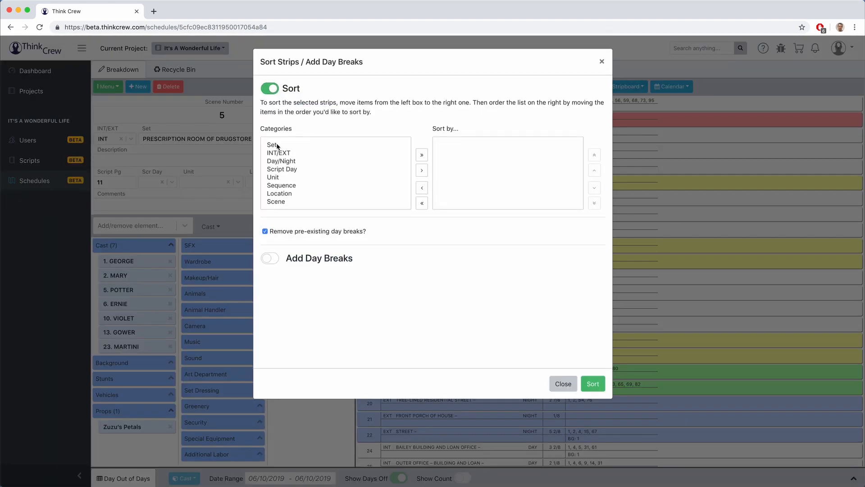
pyautogui.click(277, 145)
pyautogui.moveTo(277, 152); pyautogui.dragTo(277, 161)
pyautogui.keyDown('super'); pyautogui.click(279, 201); pyautogui.keyUp('super')
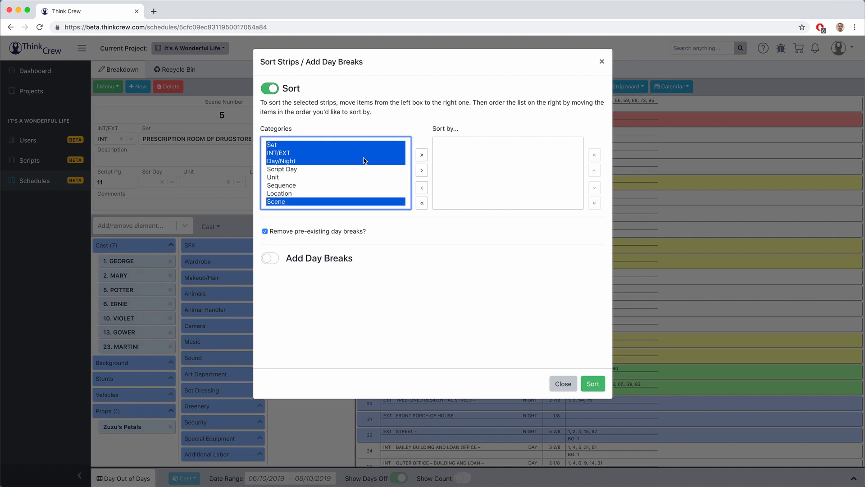
pyautogui.click(423, 170)
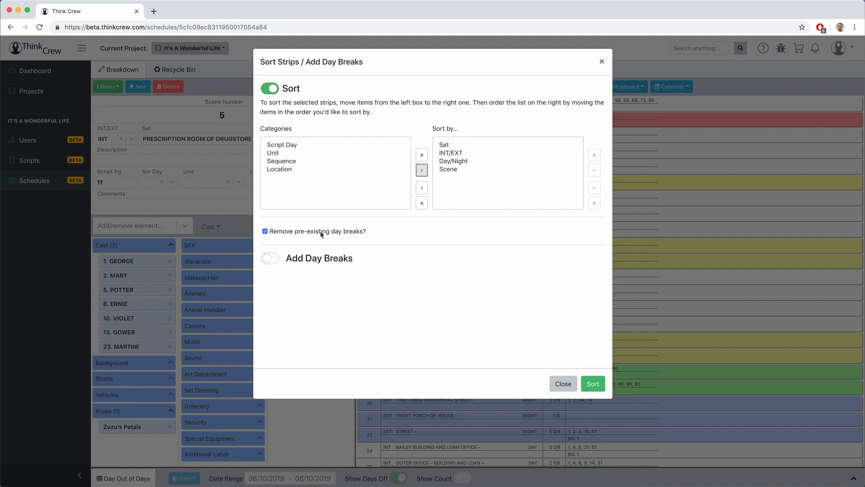
# Step: Enable Add Day Breaks and enter a pages-per-day amount
pyautogui.click(270, 258)
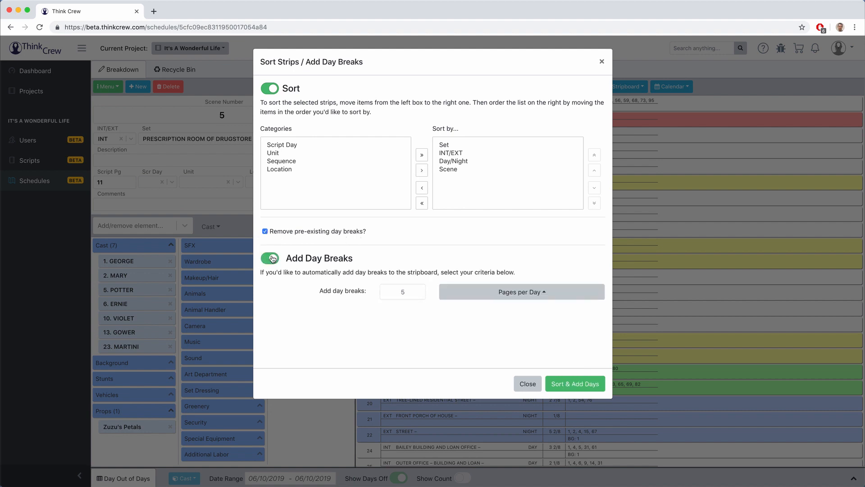
pyautogui.click(479, 292)
pyautogui.click(479, 238)
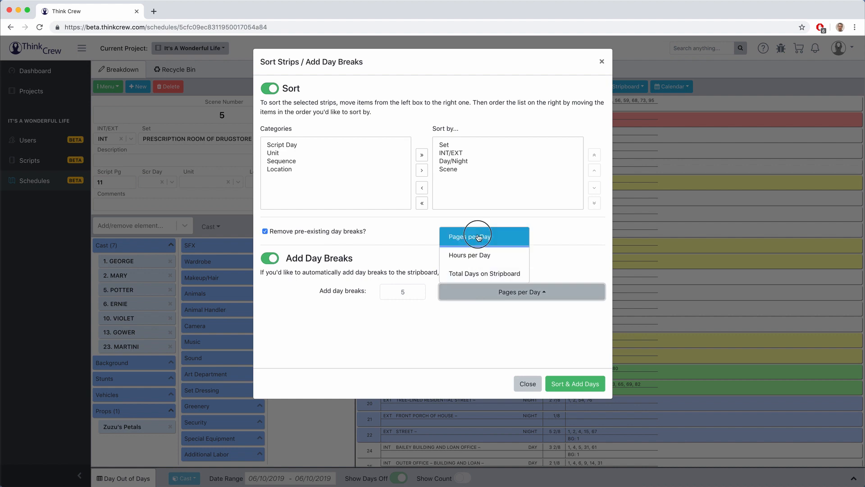
pyautogui.moveTo(408, 292); pyautogui.dragTo(396, 293)
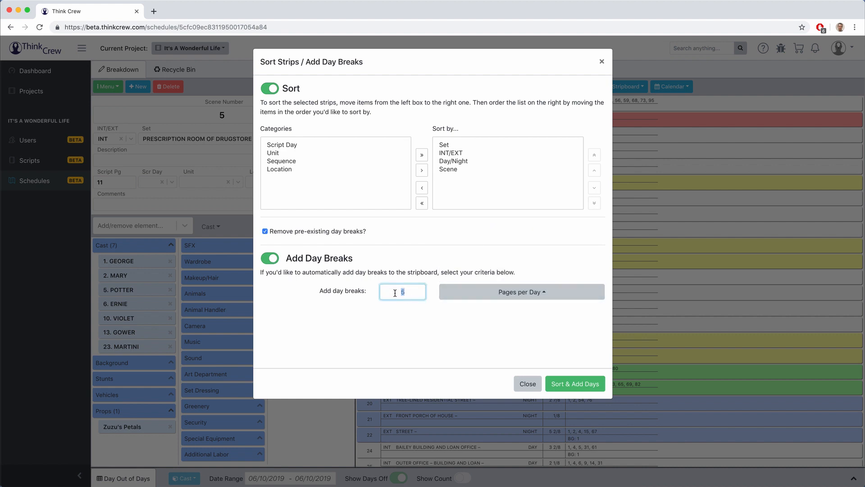
pyautogui.write('4')
pyautogui.click(402, 312)
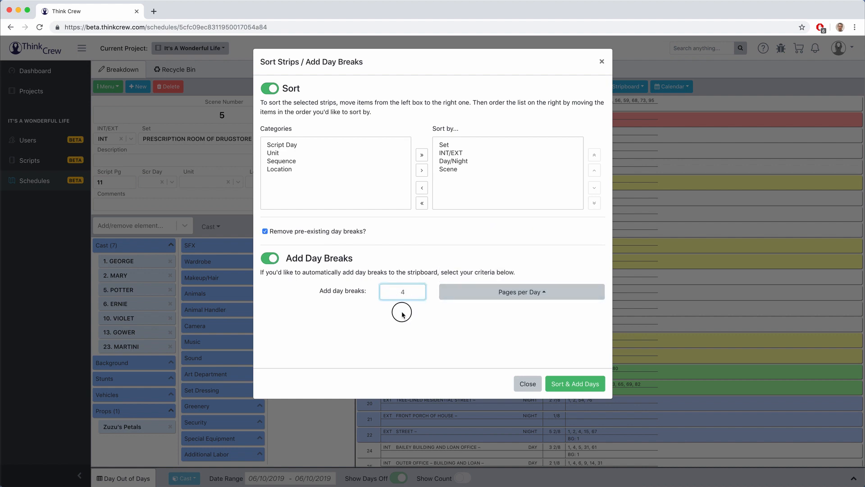
# Step: Break days by 45 total days on the stripboard and run Sort & Add Days
pyautogui.click(459, 298)
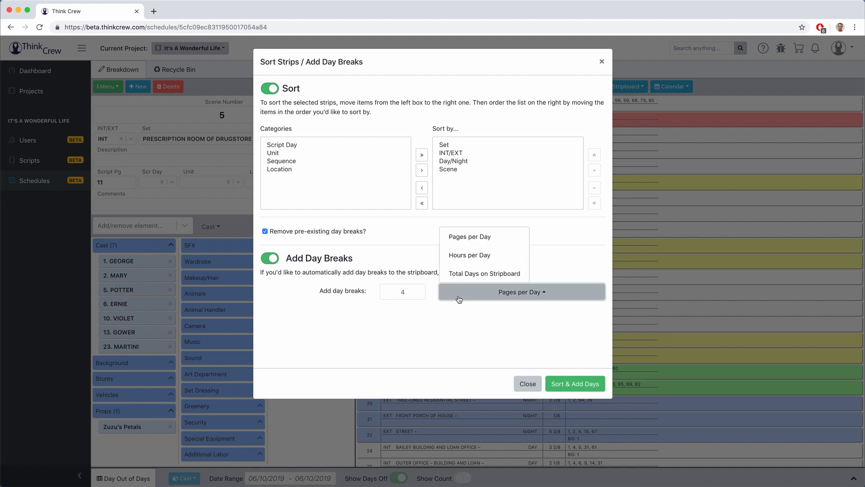
pyautogui.click(470, 274)
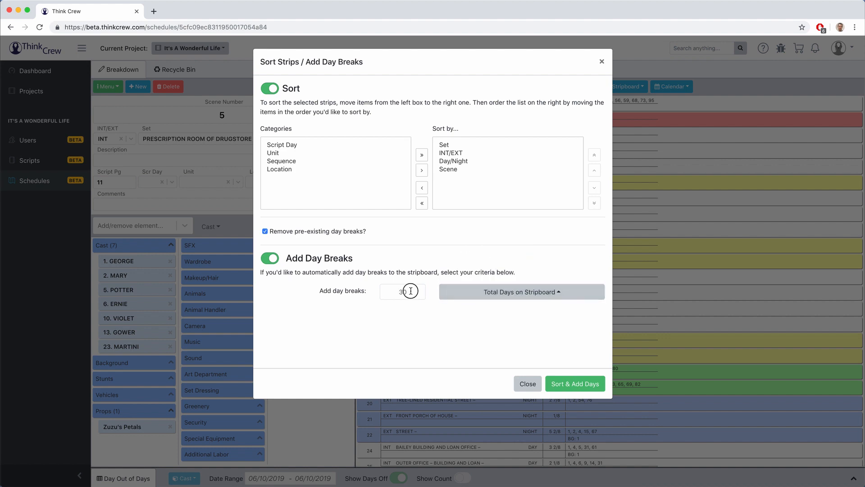
pyautogui.moveTo(410, 290); pyautogui.dragTo(387, 290)
pyautogui.write('45')
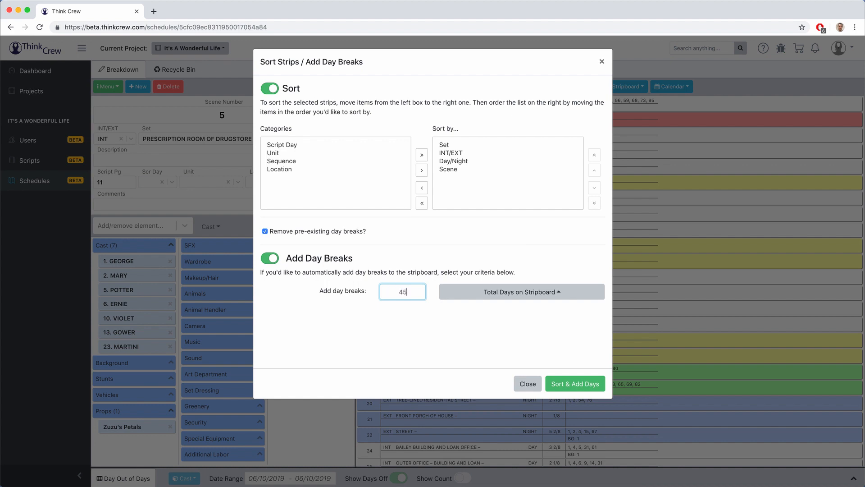
pyautogui.click(403, 311)
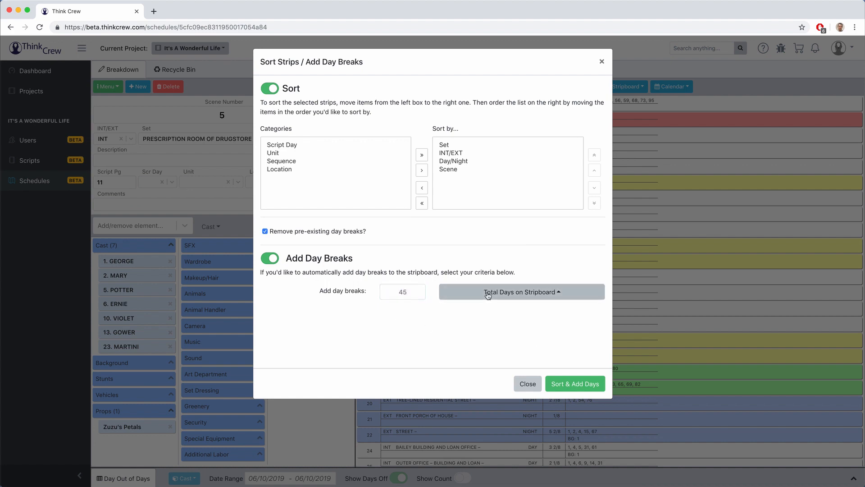
pyautogui.click(567, 384)
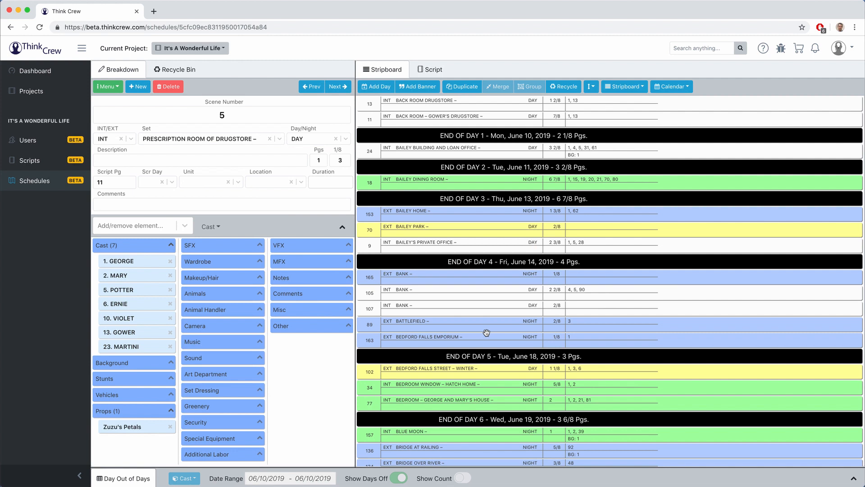
# Step: Scroll the stripboard down to Day 45 and open the Day Out of Days report
pyautogui.scroll(-20, 486, 333)
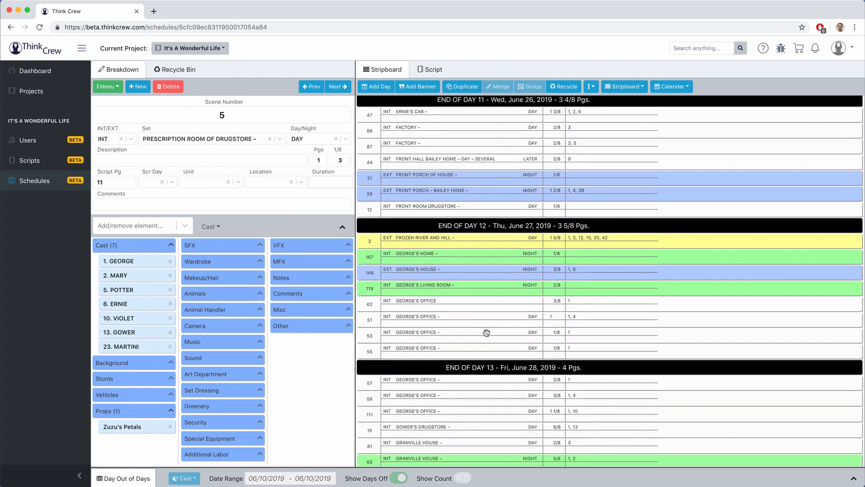
pyautogui.scroll(-20, 487, 333)
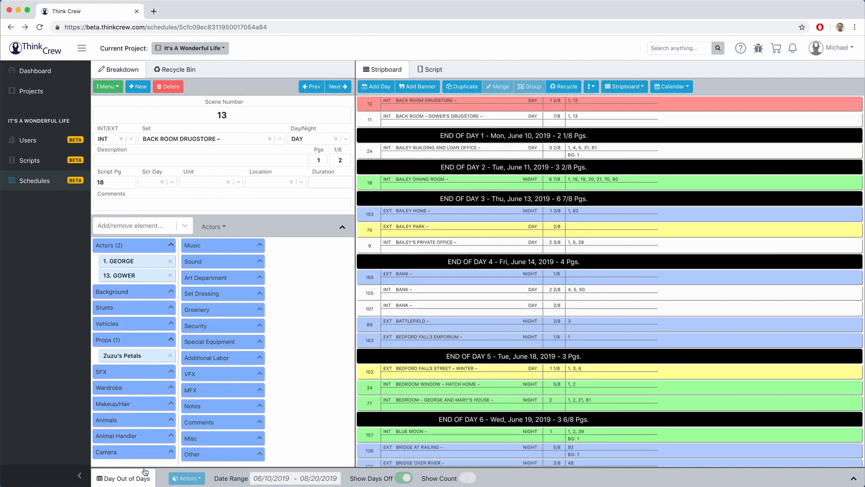
pyautogui.click(139, 478)
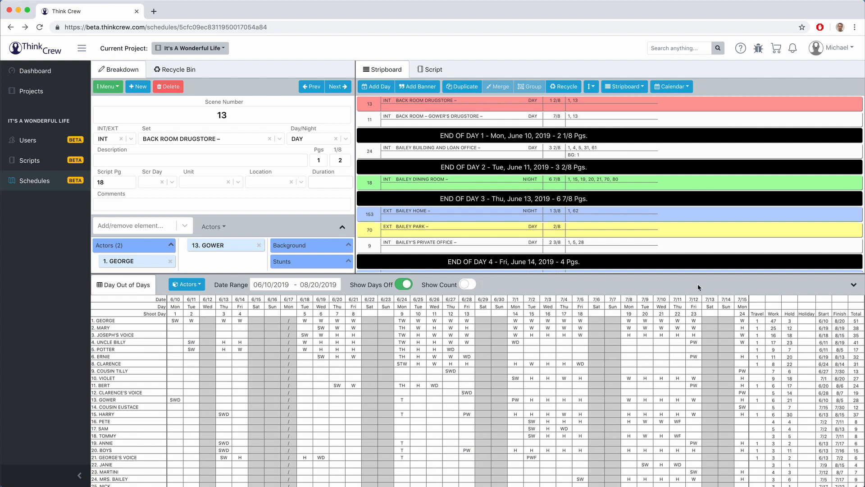
pyautogui.click(854, 284)
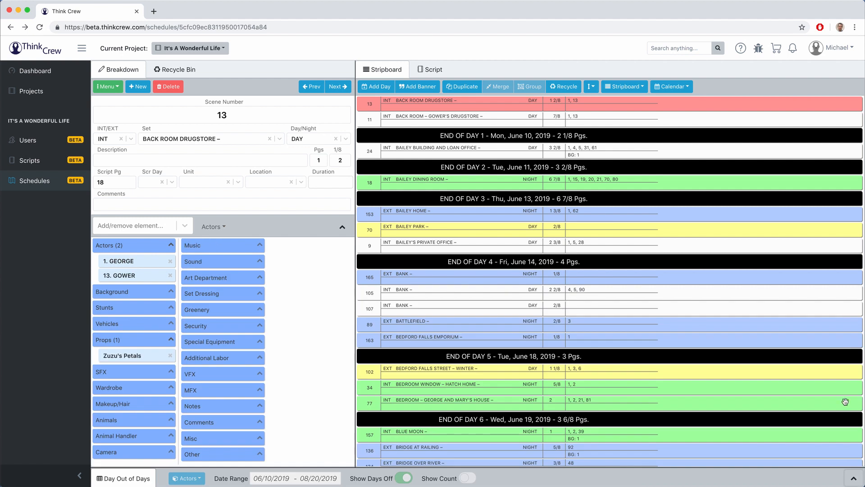
pyautogui.click(122, 480)
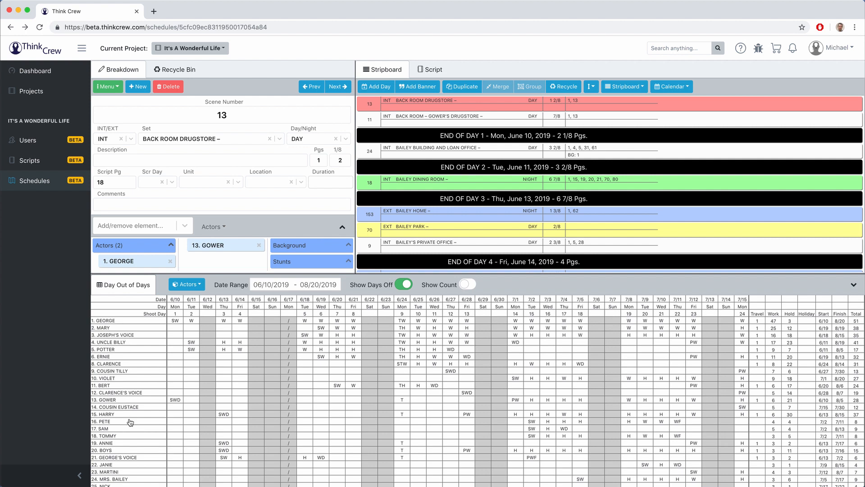
pyautogui.click(188, 286)
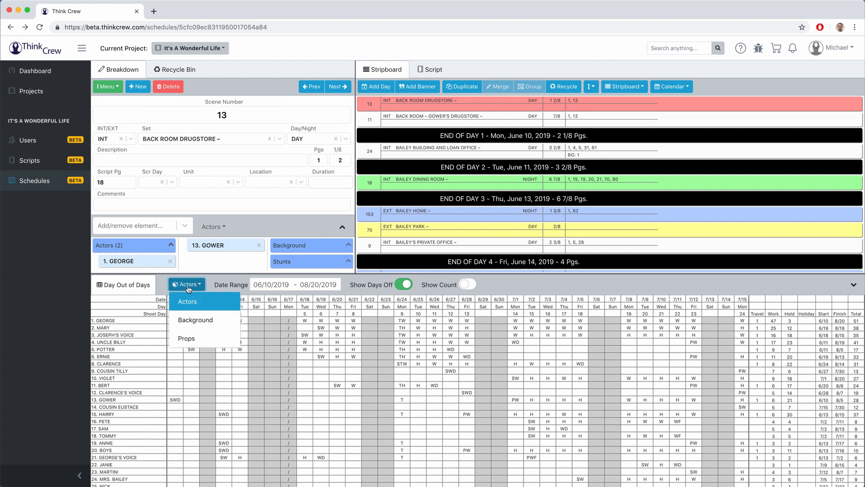
pyautogui.click(189, 338)
pyautogui.click(190, 289)
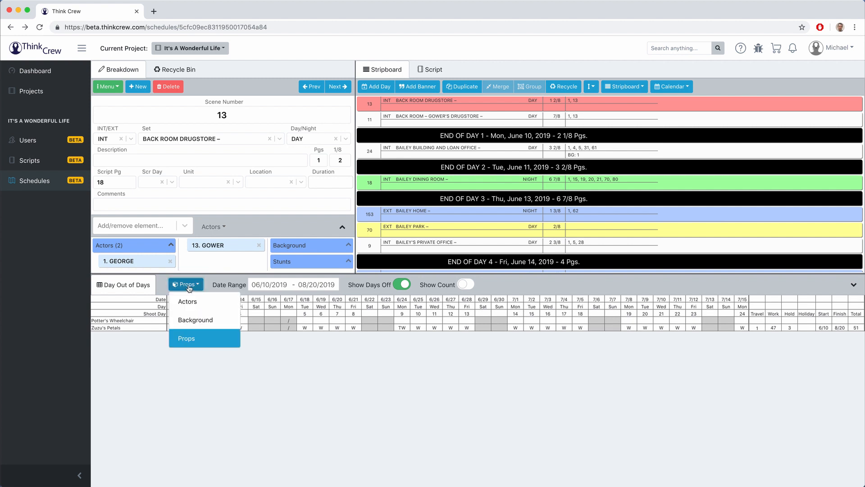
pyautogui.click(191, 317)
pyautogui.click(194, 288)
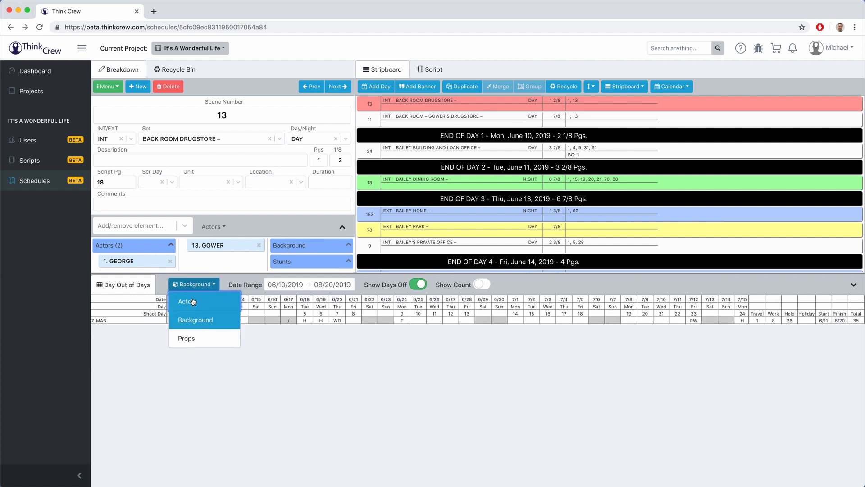
pyautogui.click(189, 299)
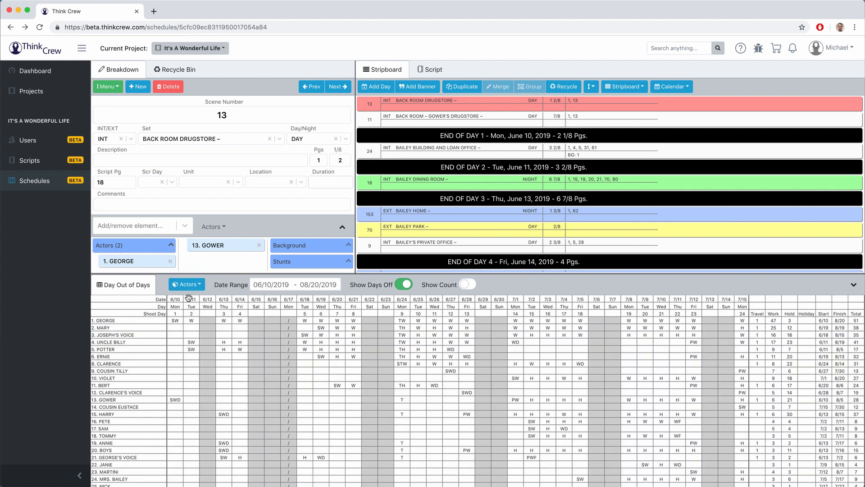
# Step: Set the report date range to June 10 – August 19, 2019 and turn off Show Days Off
pyautogui.click(266, 284)
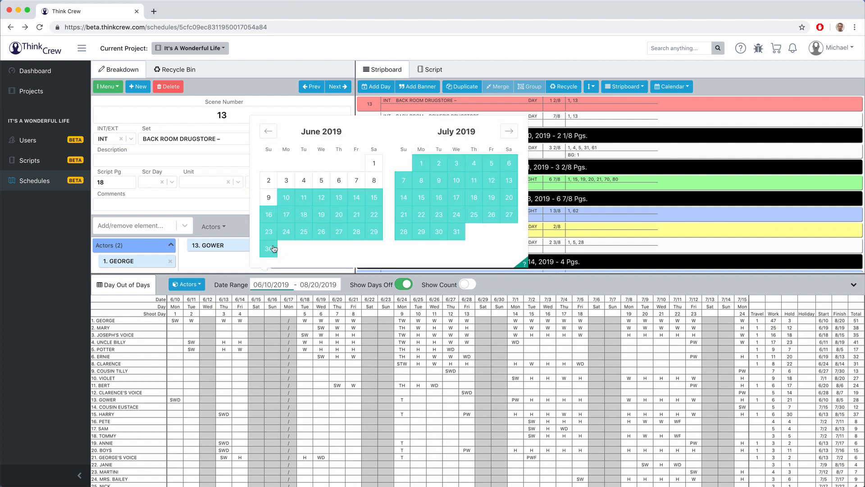
pyautogui.click(286, 181)
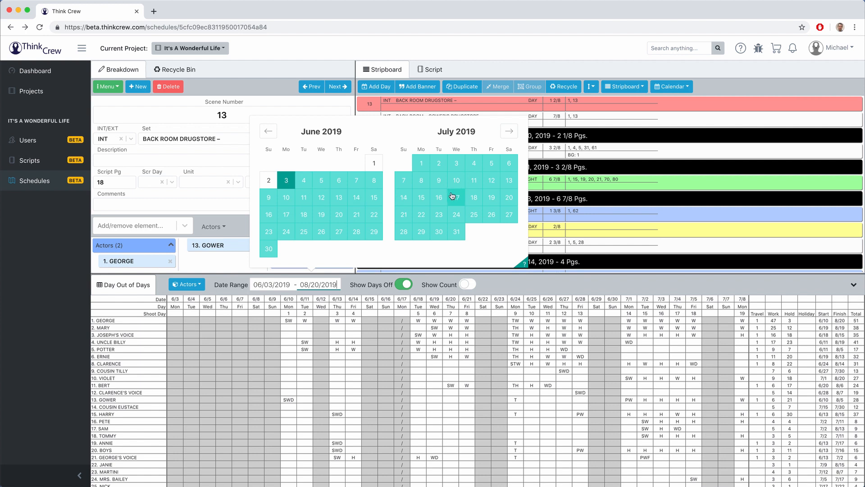
pyautogui.click(356, 199)
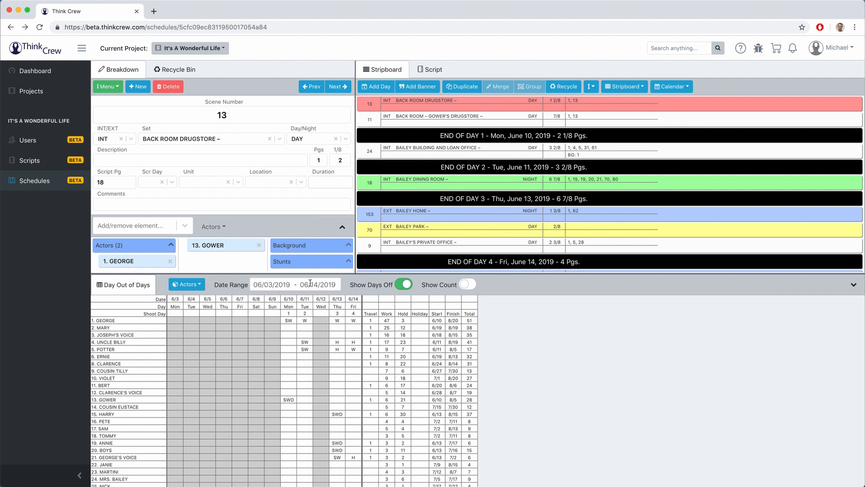
pyautogui.click(267, 284)
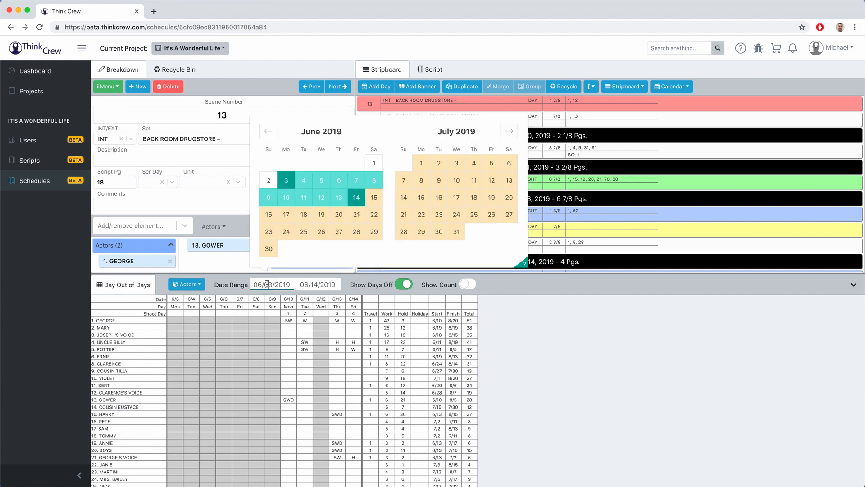
pyautogui.click(282, 198)
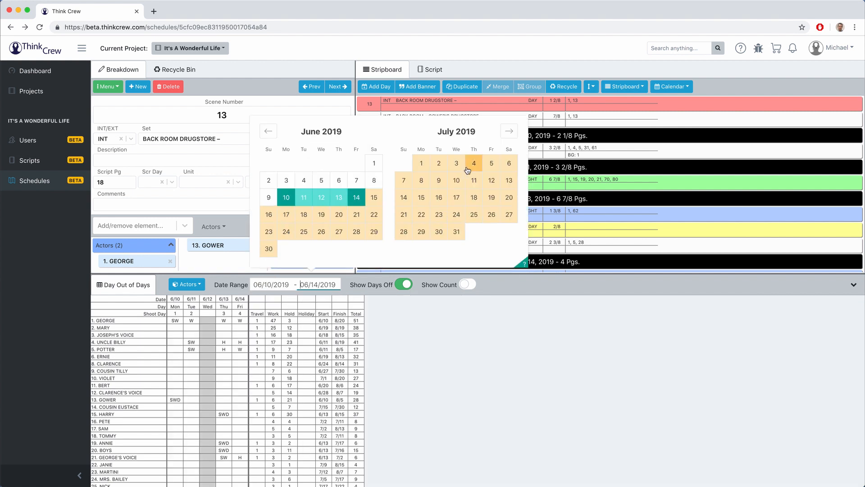
pyautogui.click(508, 131)
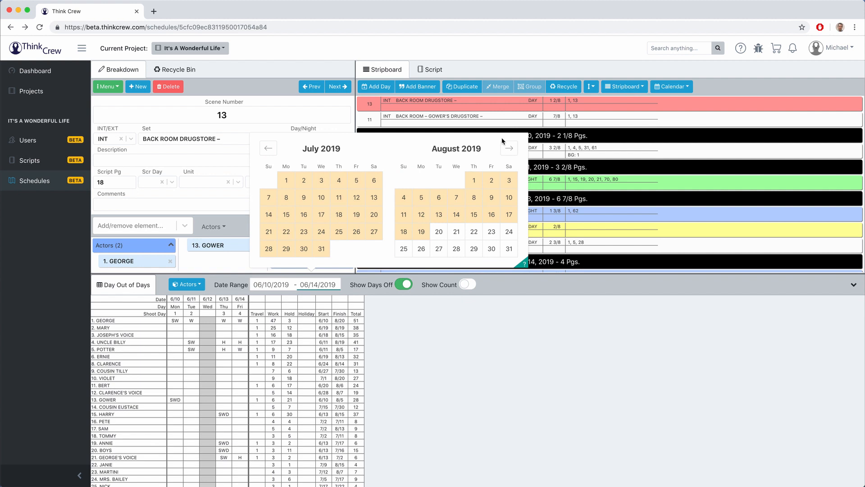
pyautogui.click(421, 232)
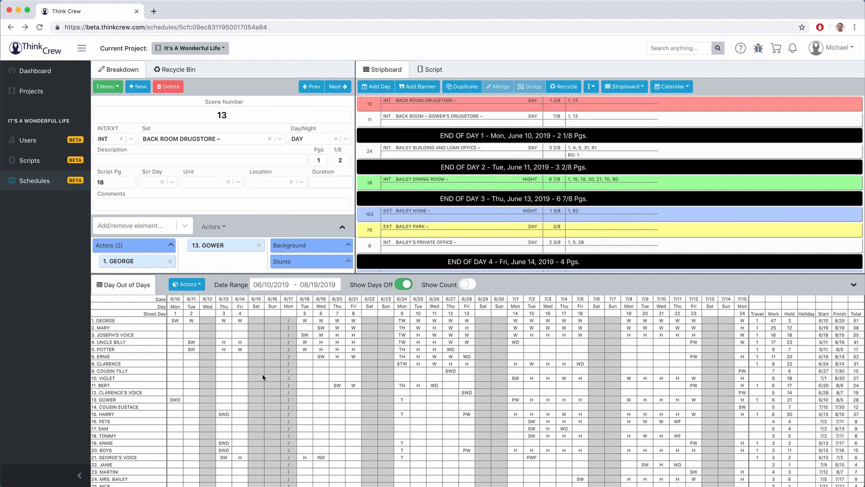
pyautogui.click(402, 285)
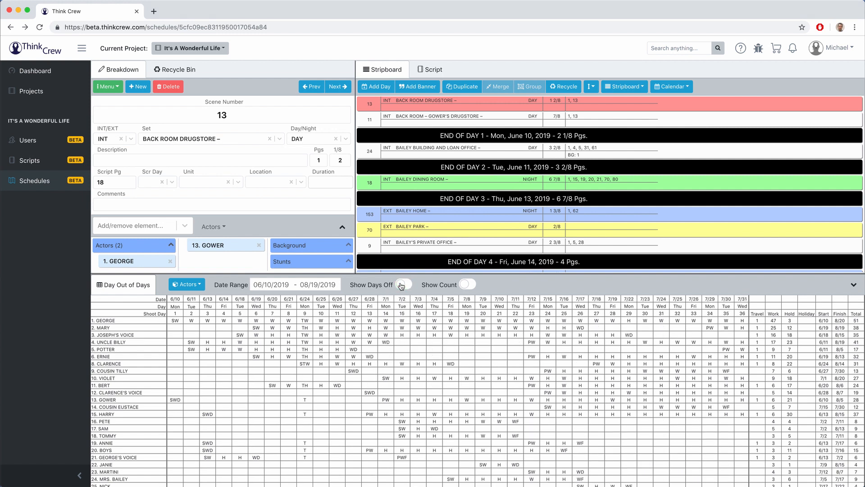
# Step: Turn Show Days Off back on, check the daily work count row, then hide it
pyautogui.click(402, 286)
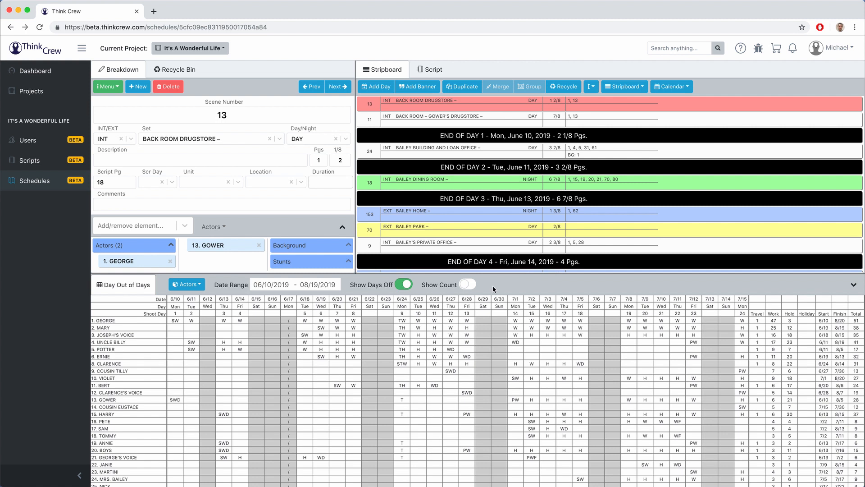
pyautogui.click(468, 285)
pyautogui.scroll(-15, 435, 338)
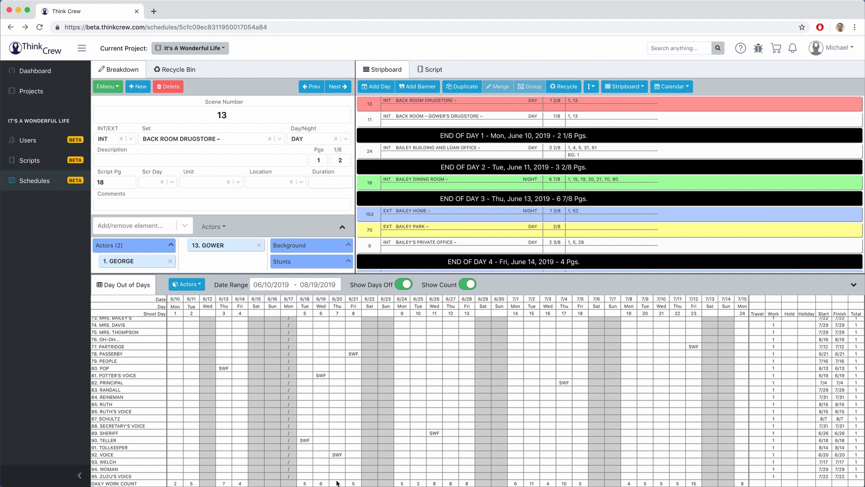
pyautogui.click(466, 285)
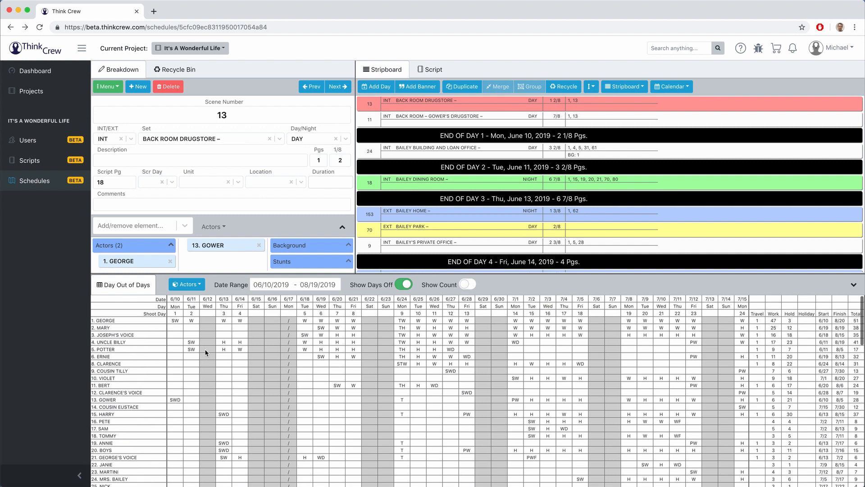
# Step: Drag scenes 13 and 11 down to day 4, and scenes 153, 70 and 9 up to day 2
pyautogui.click(431, 134)
pyautogui.moveTo(424, 135); pyautogui.dragTo(433, 214)
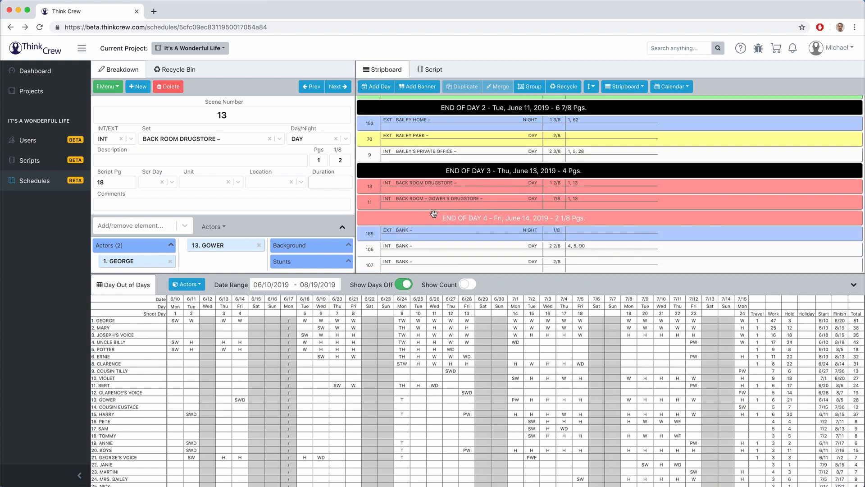
pyautogui.click(430, 121)
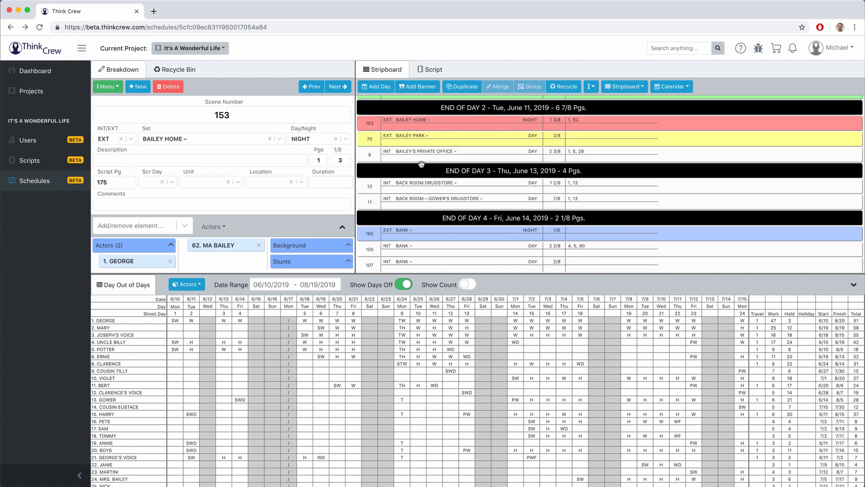
pyautogui.keyDown('shift'); pyautogui.click(421, 168); pyautogui.keyUp('shift')
pyautogui.scroll(1, 421, 146)
pyautogui.moveTo(419, 163); pyautogui.dragTo(427, 136)
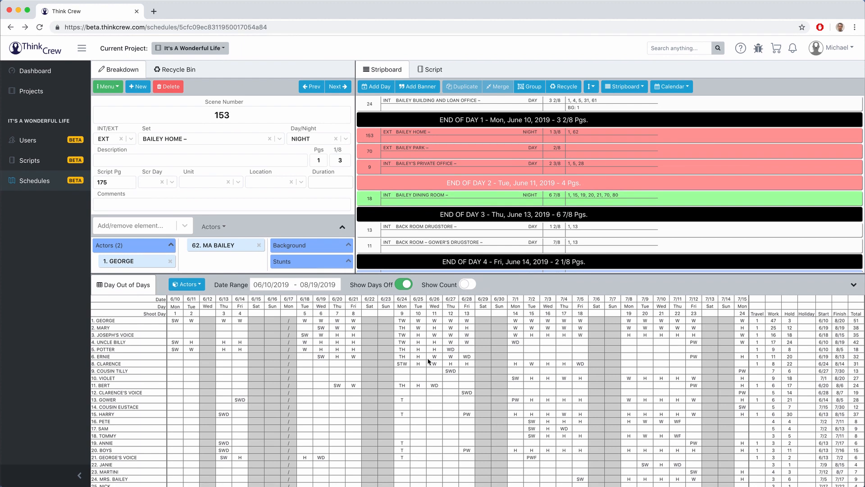
pyautogui.scroll(-7, 425, 361)
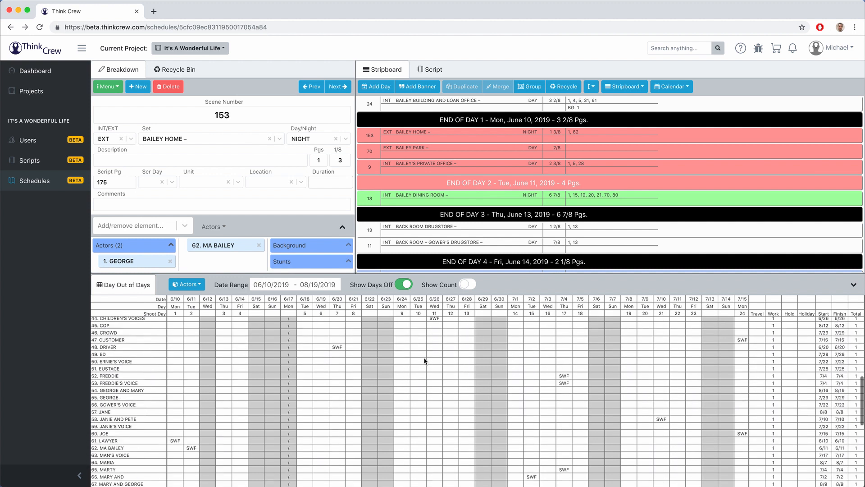
pyautogui.hscroll(7, 425, 361)
pyautogui.hscroll(-5, 424, 361)
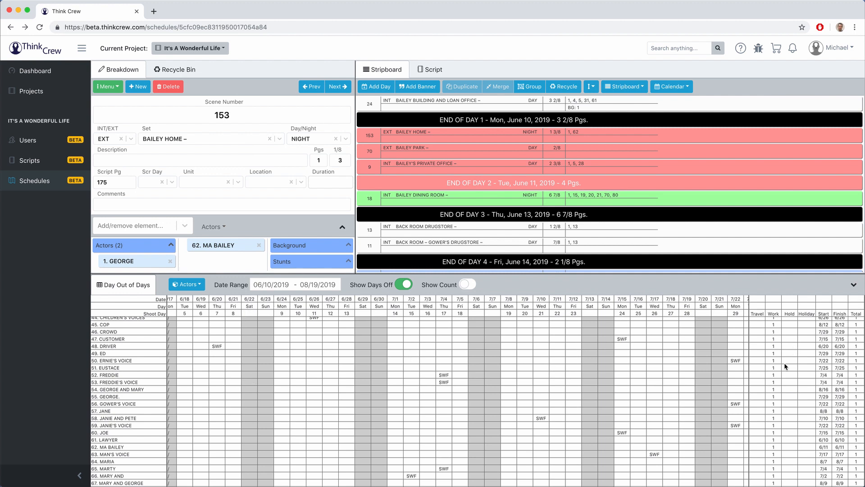
pyautogui.hscroll(5, 533, 368)
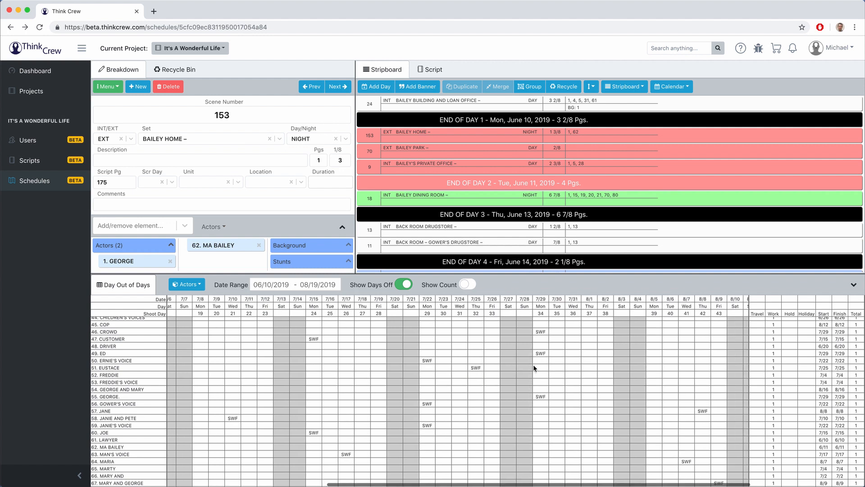
pyautogui.scroll(-5, 533, 368)
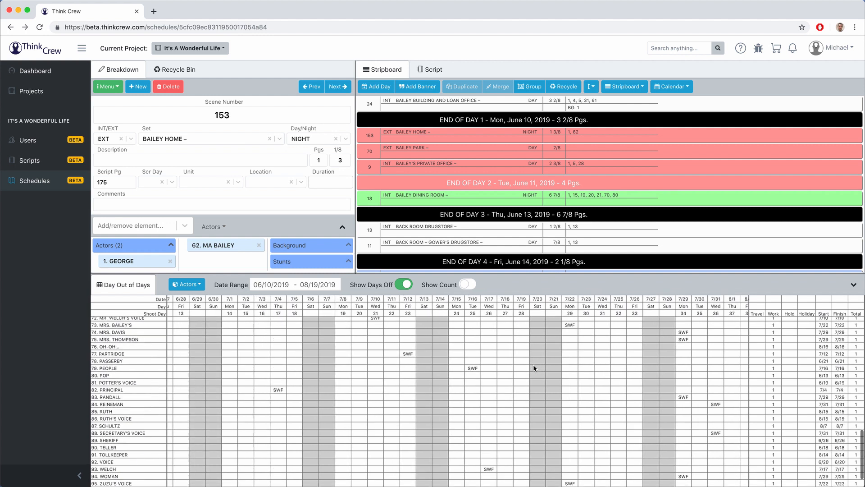
pyautogui.hscroll(-3, 534, 367)
pyautogui.hscroll(-7, 533, 368)
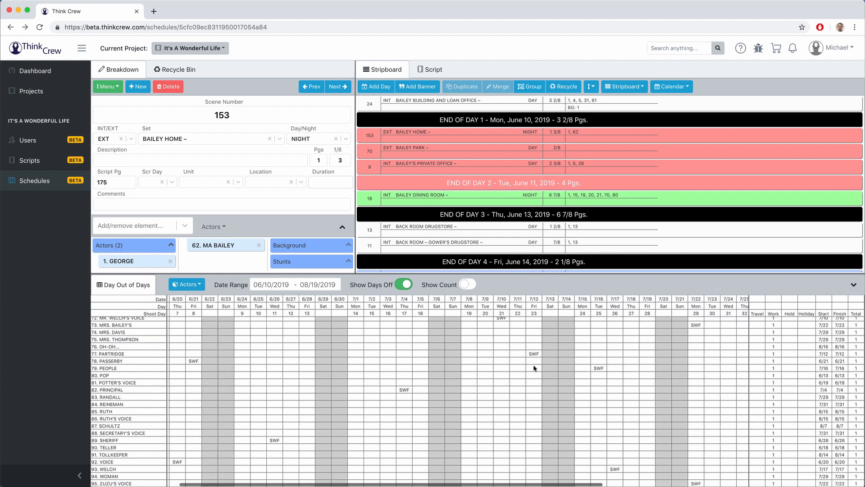
pyautogui.scroll(8, 534, 368)
pyautogui.scroll(4, 534, 368)
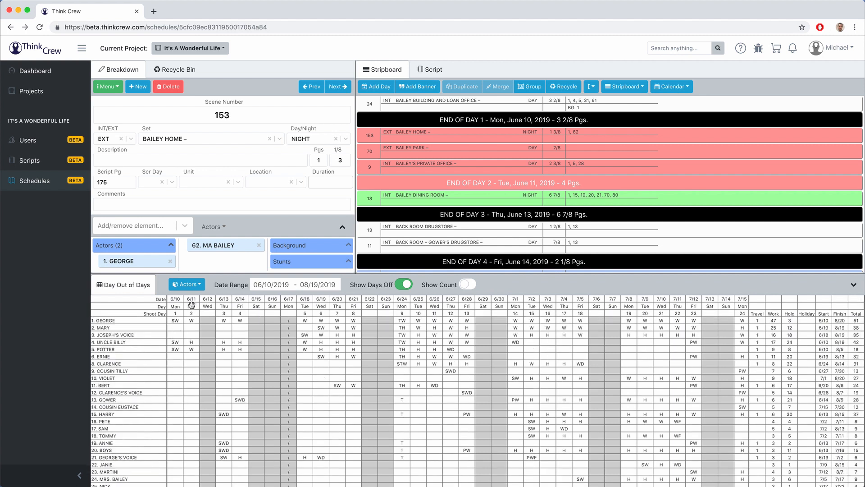
# Step: Move the June 13 shoot day to the front of the schedule
pyautogui.click(175, 306)
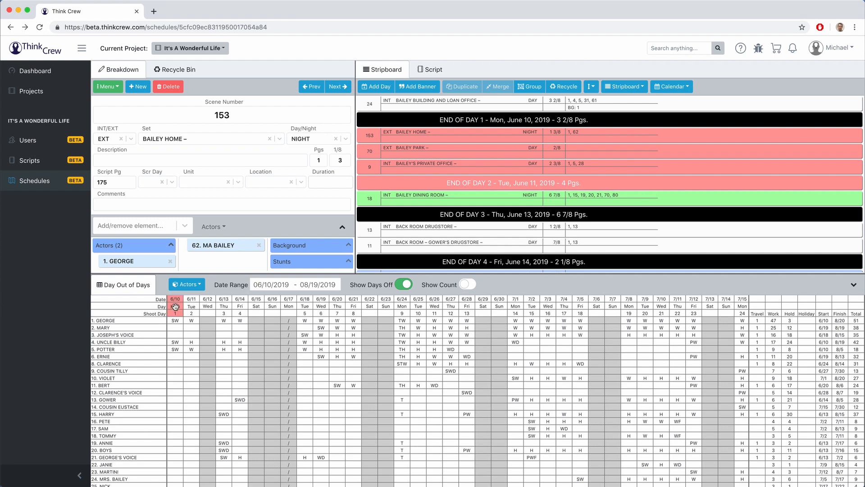
pyautogui.click(225, 308)
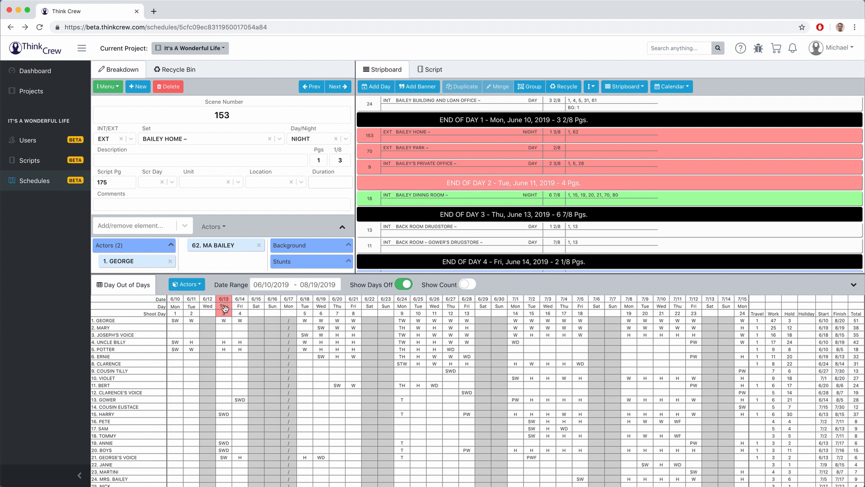
pyautogui.moveTo(224, 308); pyautogui.dragTo(179, 311)
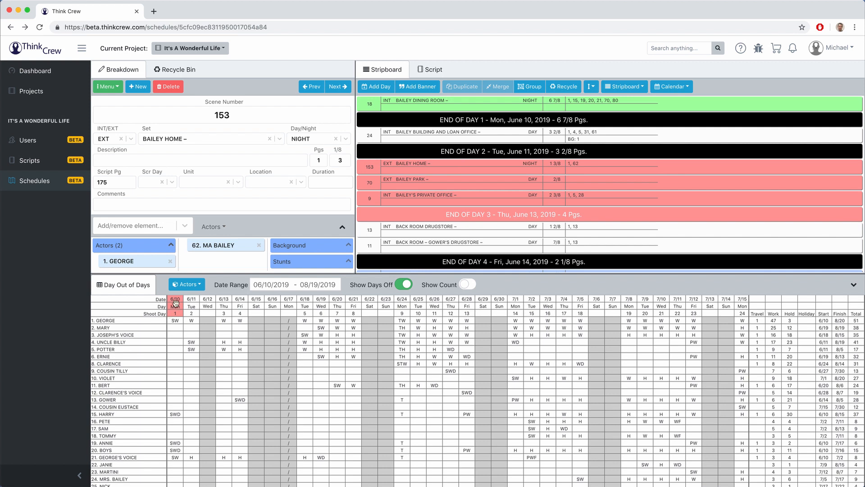
# Step: Move June 11 to the start, then shift the first two shoot days after June 14
pyautogui.click(192, 303)
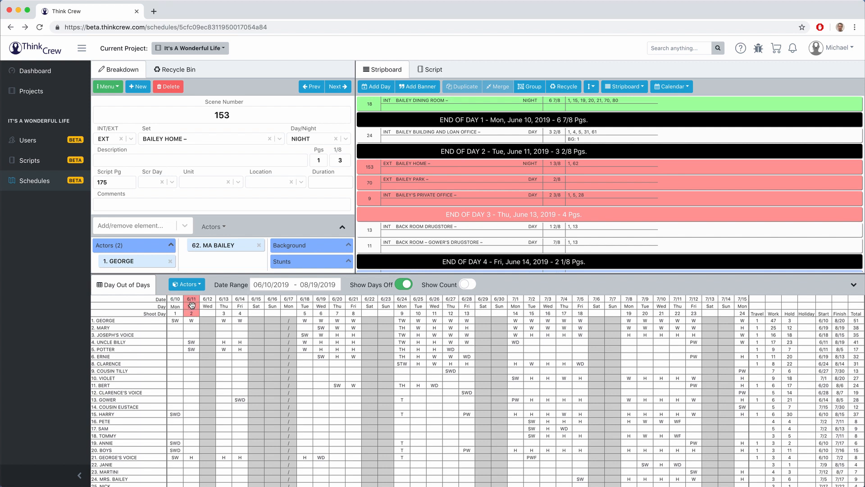
pyautogui.moveTo(192, 305); pyautogui.dragTo(173, 305)
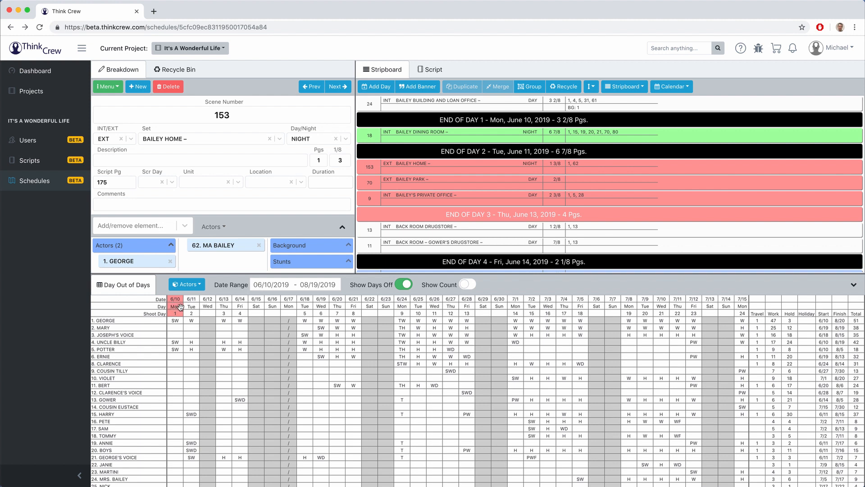
pyautogui.click(189, 307)
pyautogui.moveTo(190, 307); pyautogui.dragTo(239, 309)
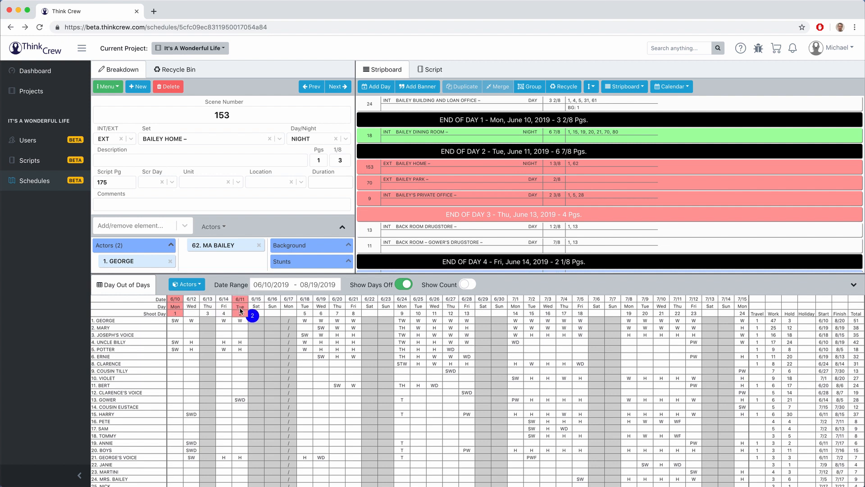